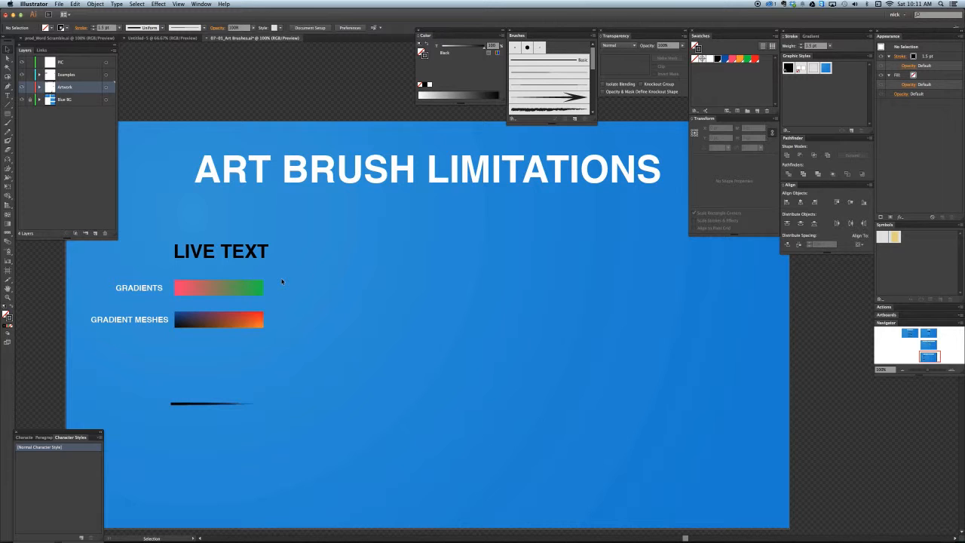
- Try to create an art brush from the black LIVE TEXT object while it is still live type
click(245, 259)
drag(257, 287, 356, 291)
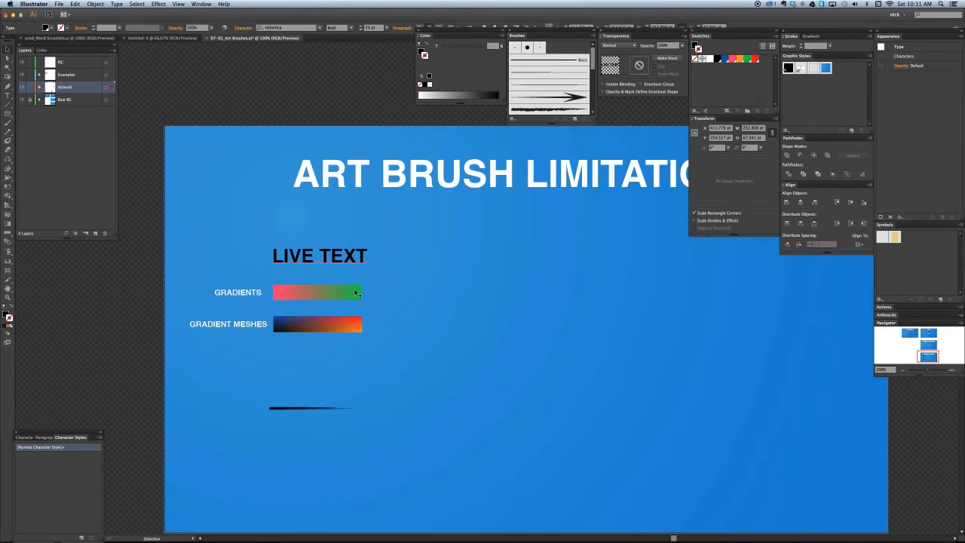
key(super+equal)
key(super+equal)
drag(255, 287, 430, 312)
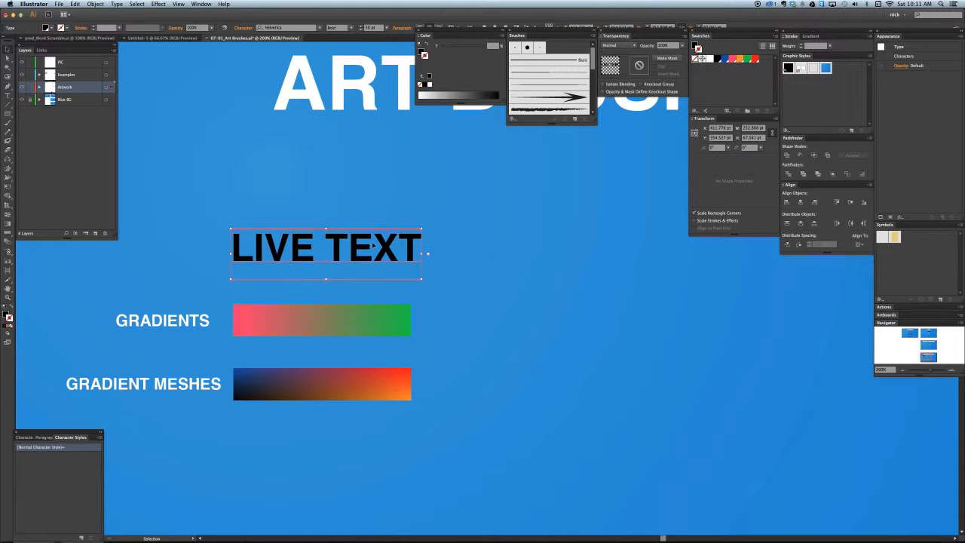
key(super+minus)
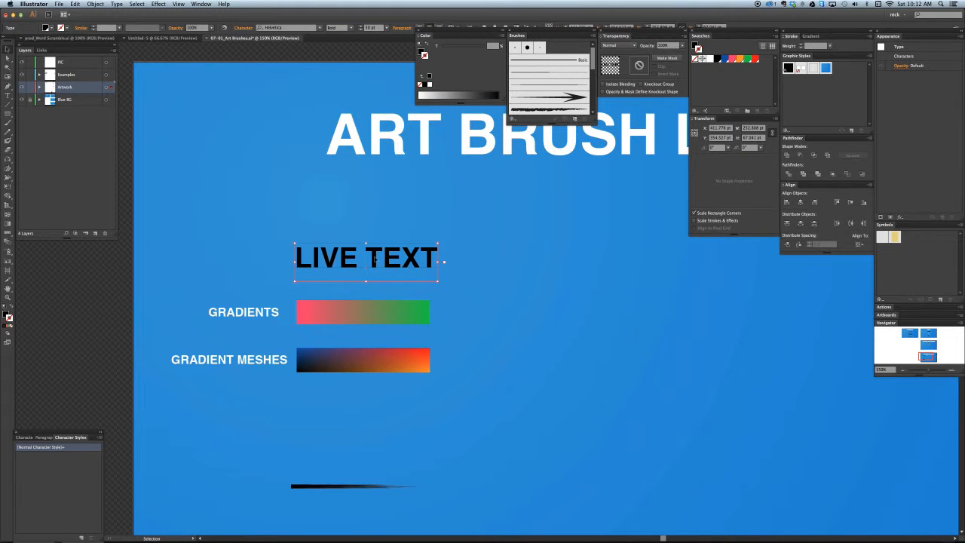
drag(404, 249, 537, 112)
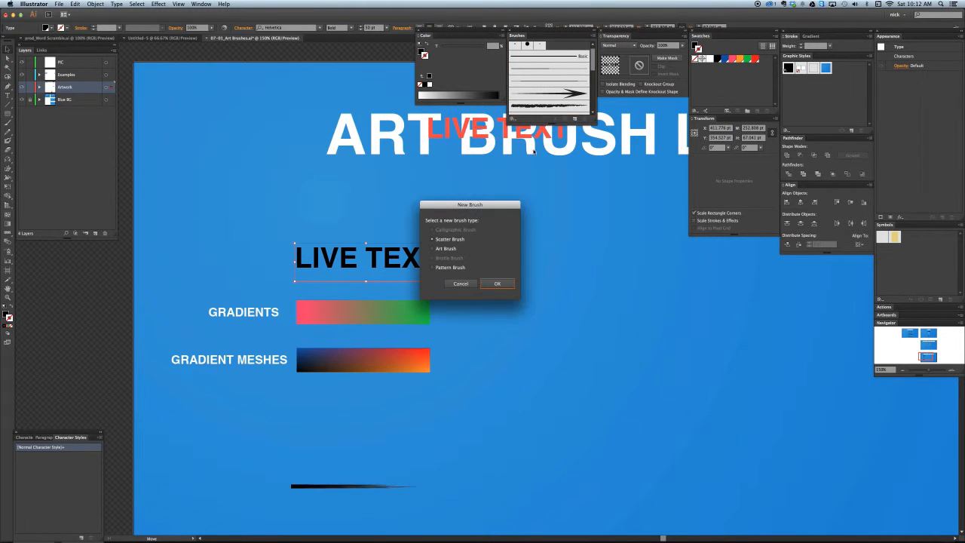
click(452, 249)
click(497, 284)
drag(439, 236, 441, 196)
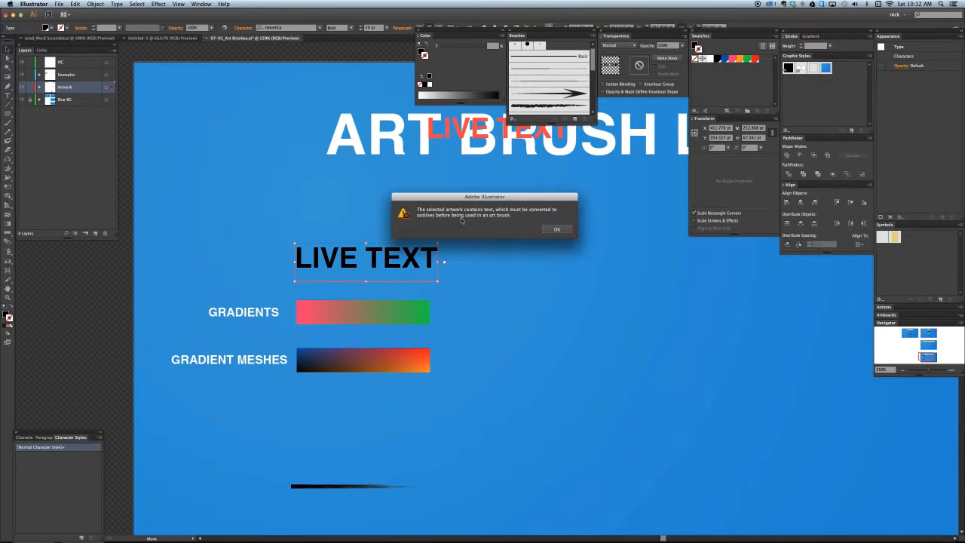
click(548, 231)
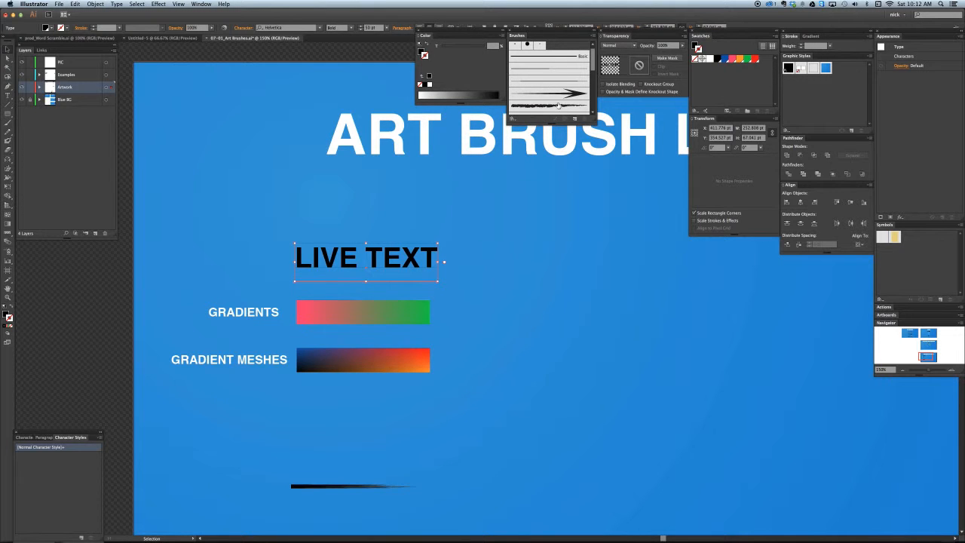
scroll(557, 105, down, 5)
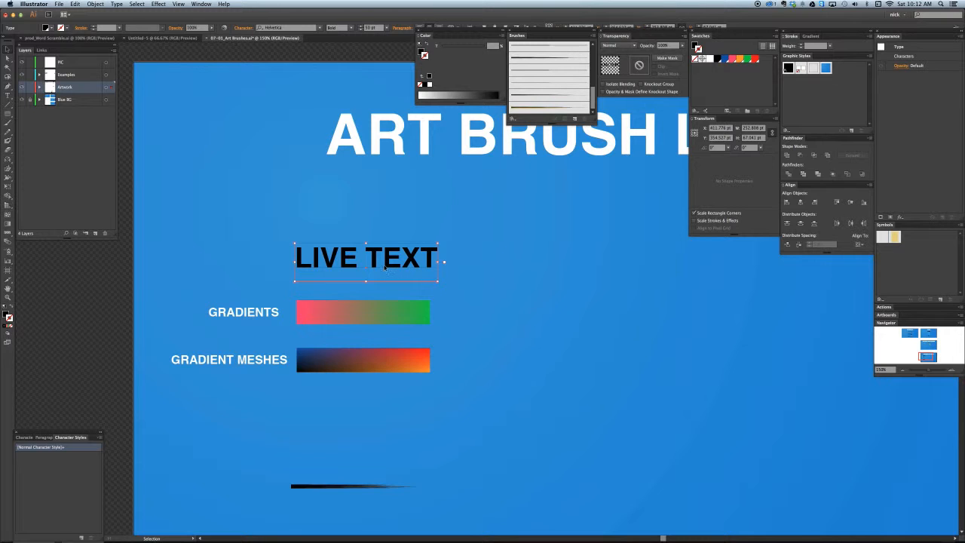
- Duplicate the LIVE TEXT object beside the original and convert the copy to outlines
drag(386, 267, 586, 267)
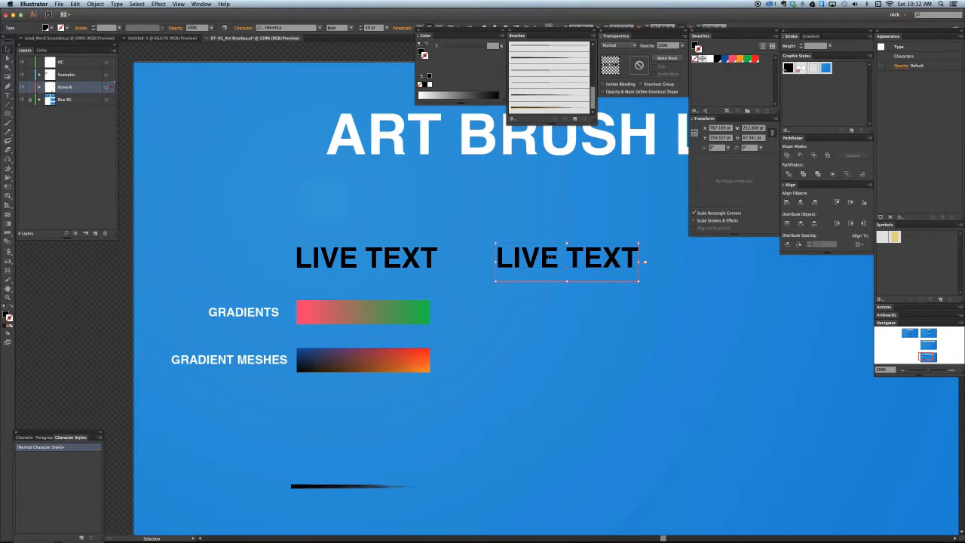
drag(544, 261, 533, 260)
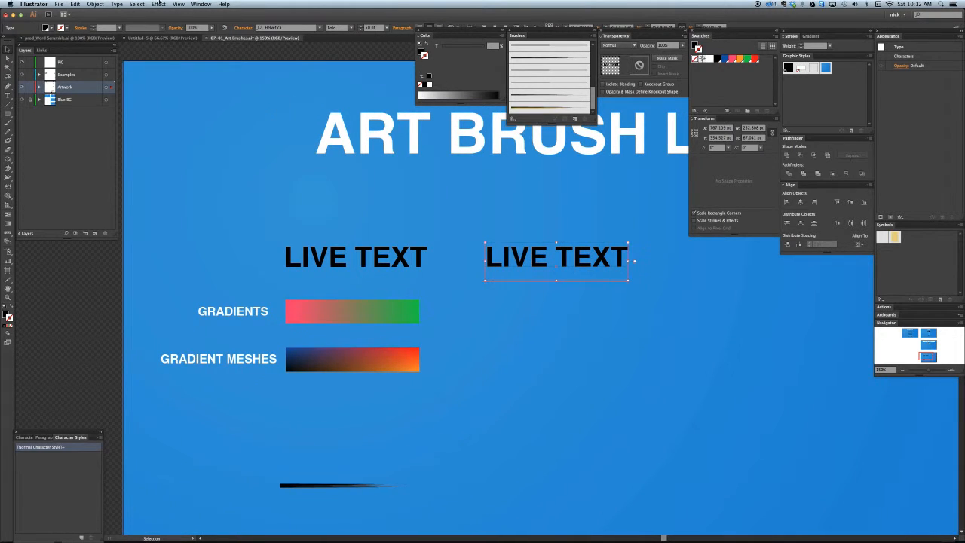
click(100, 4)
mouse_move(113, 4)
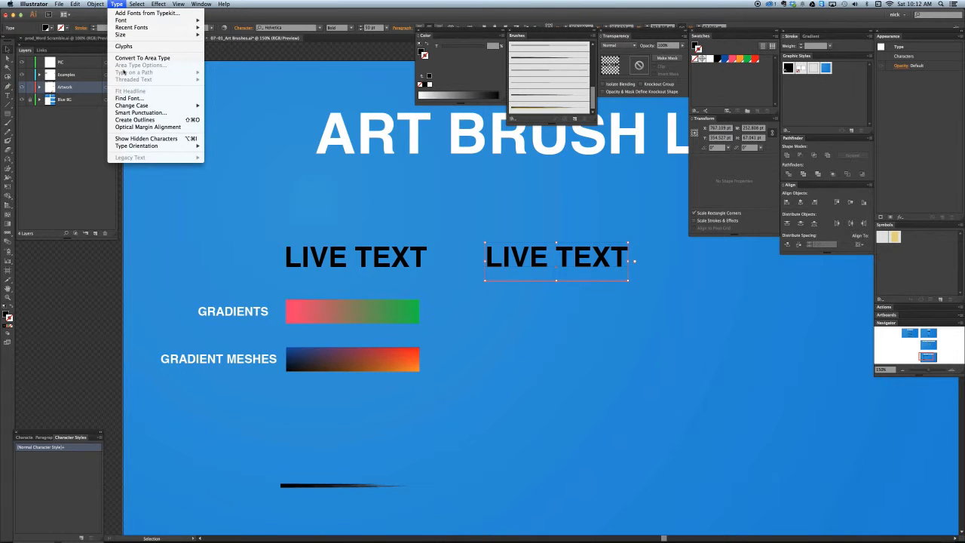
click(134, 119)
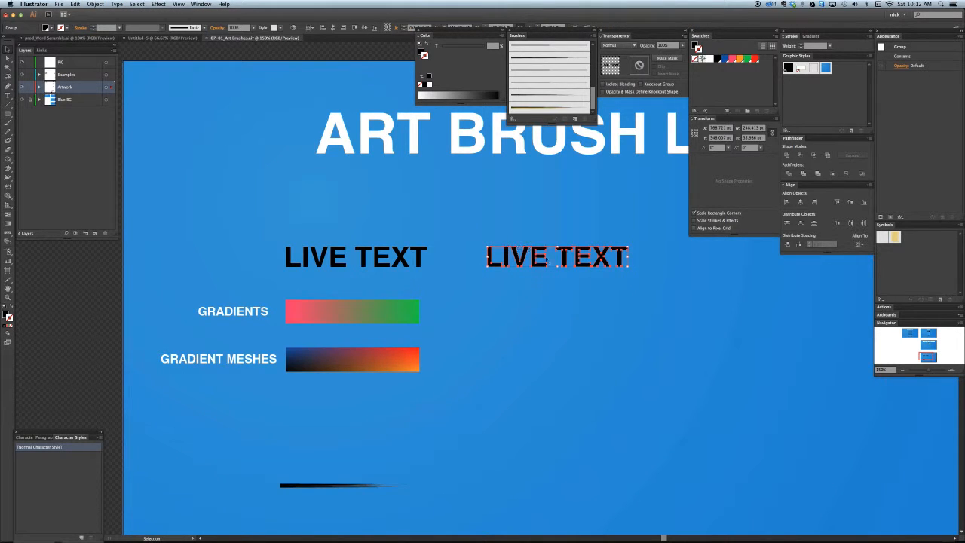
- Create a new art brush from the outlined LIVE TEXT copy with the Tints colorization method
click(575, 119)
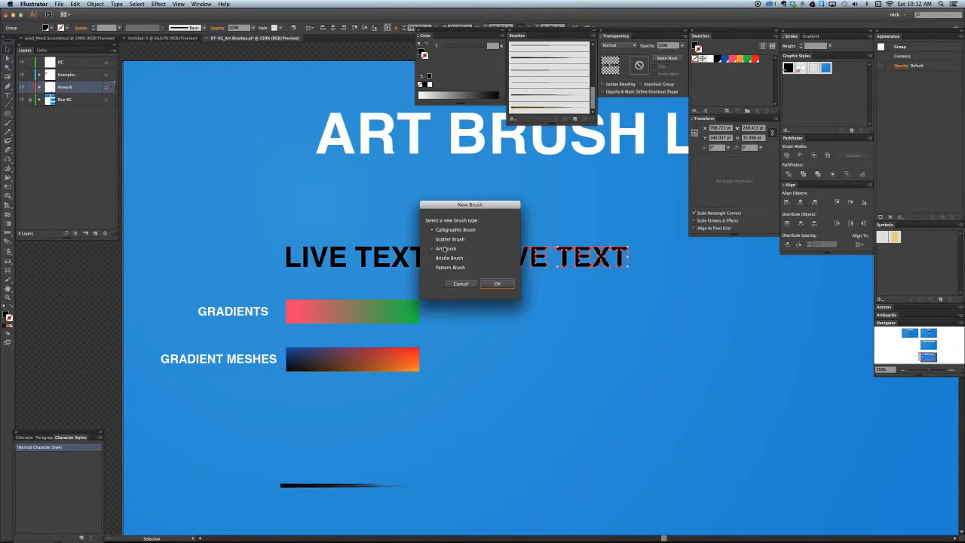
click(444, 249)
click(491, 283)
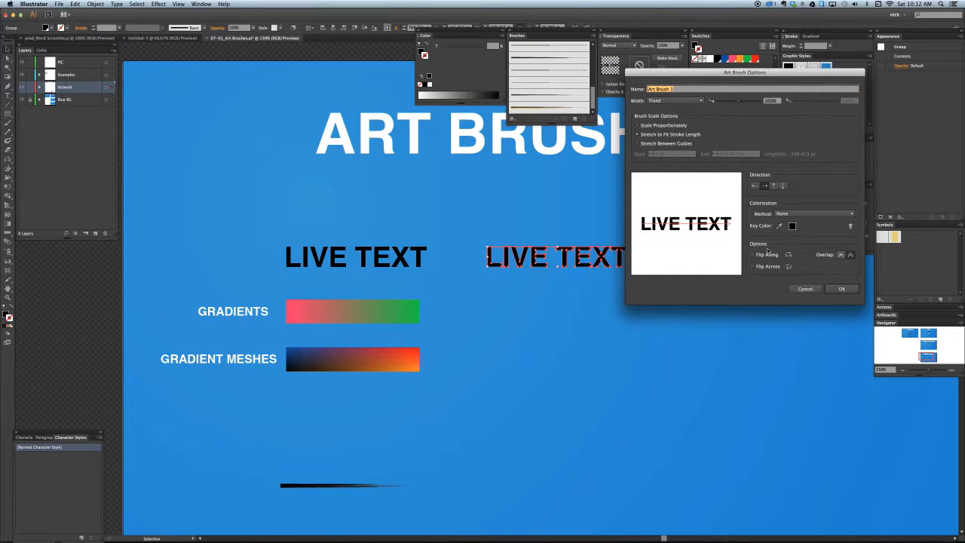
click(814, 213)
click(800, 224)
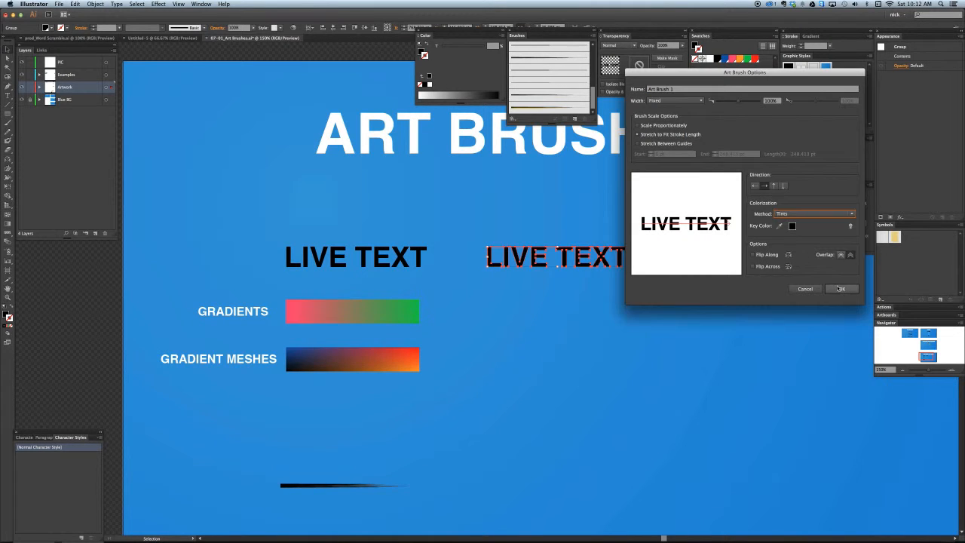
click(841, 288)
- Draw an arched path below the outlined text with no fill and a black stroke, and apply the LIVE TEXT art brush to it
key(p)
drag(503, 331, 595, 285)
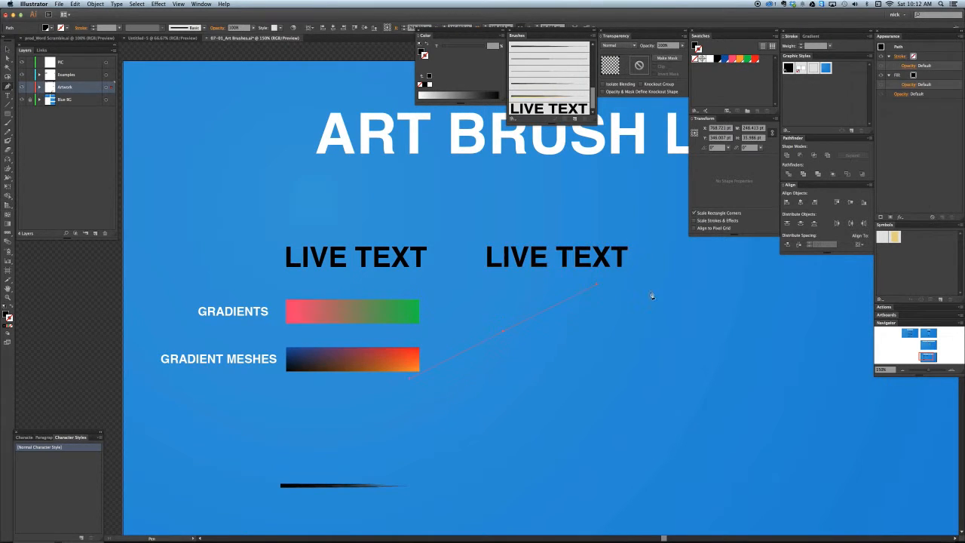
drag(791, 411, 791, 408)
key(shift+x)
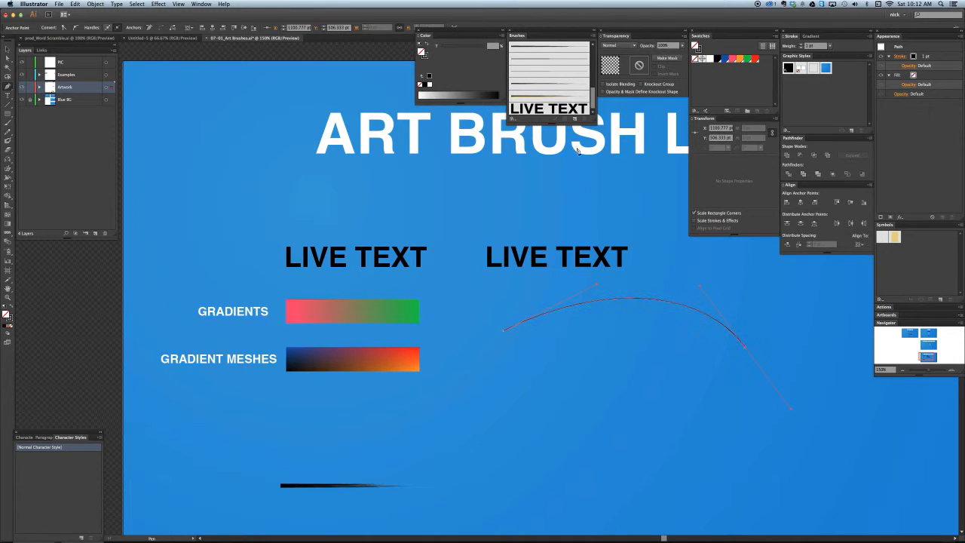
click(542, 110)
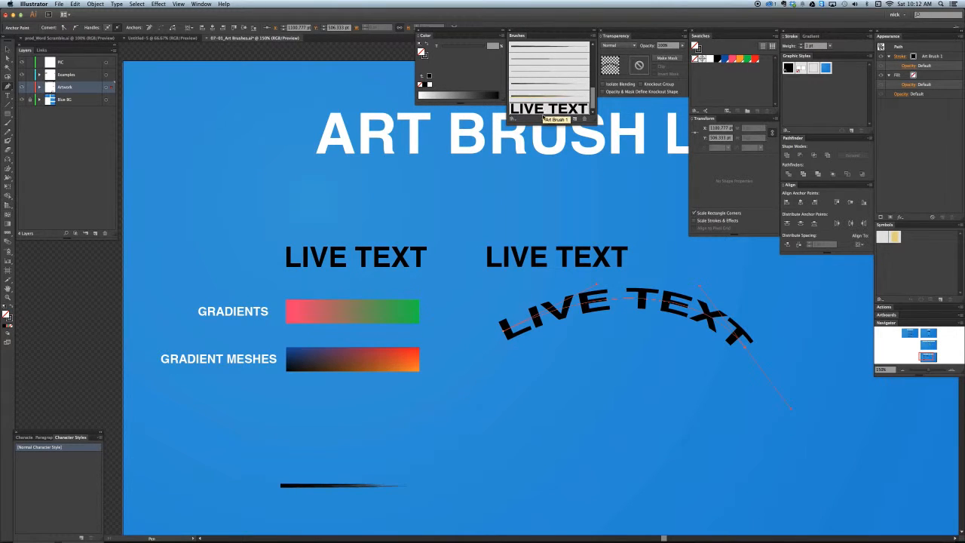
- Recolor the brushed arc's stroke with the pink swatch and finally the orange swatch
key(v)
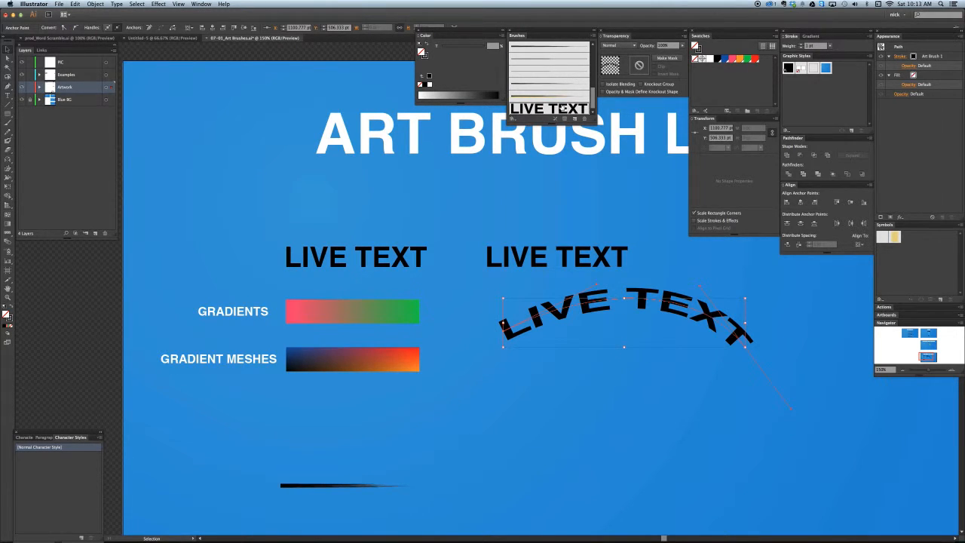
scroll(586, 294, right, 3)
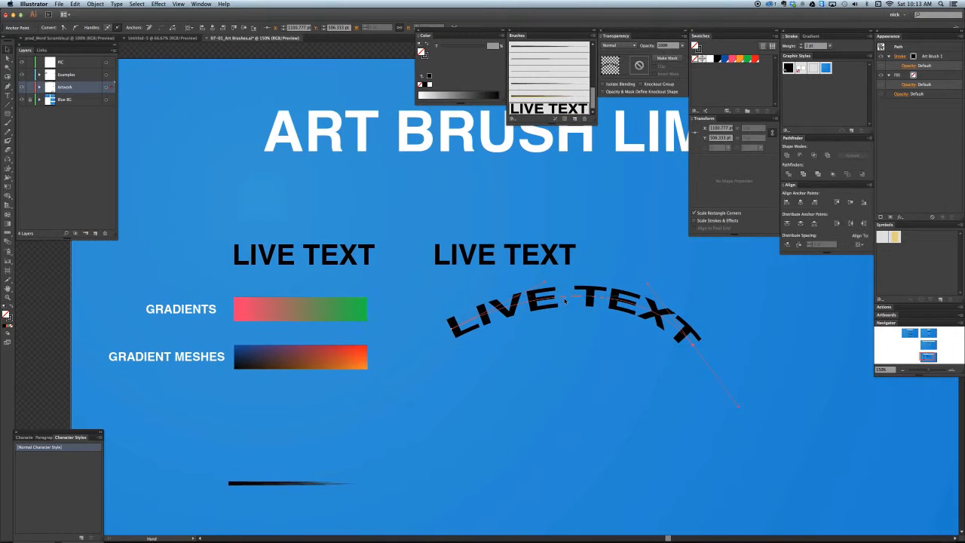
click(734, 61)
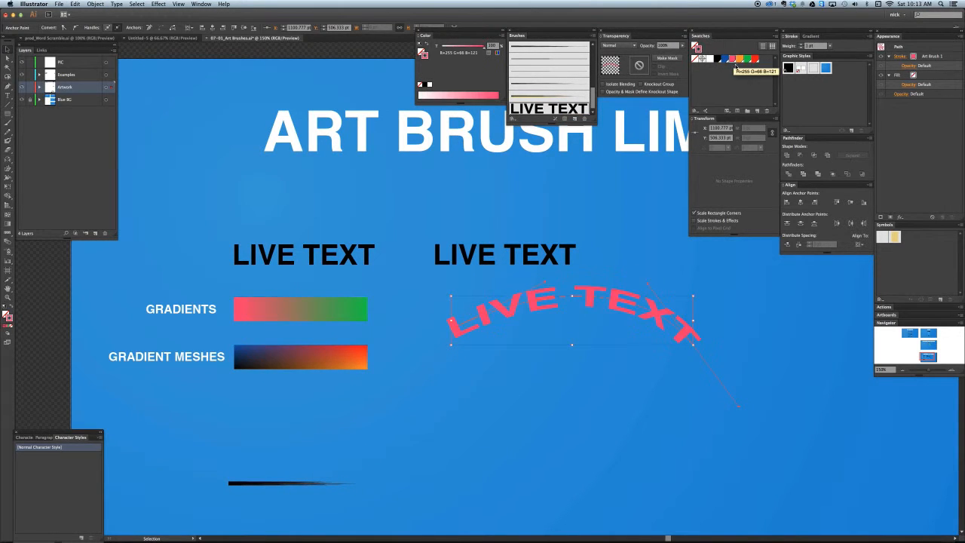
click(739, 59)
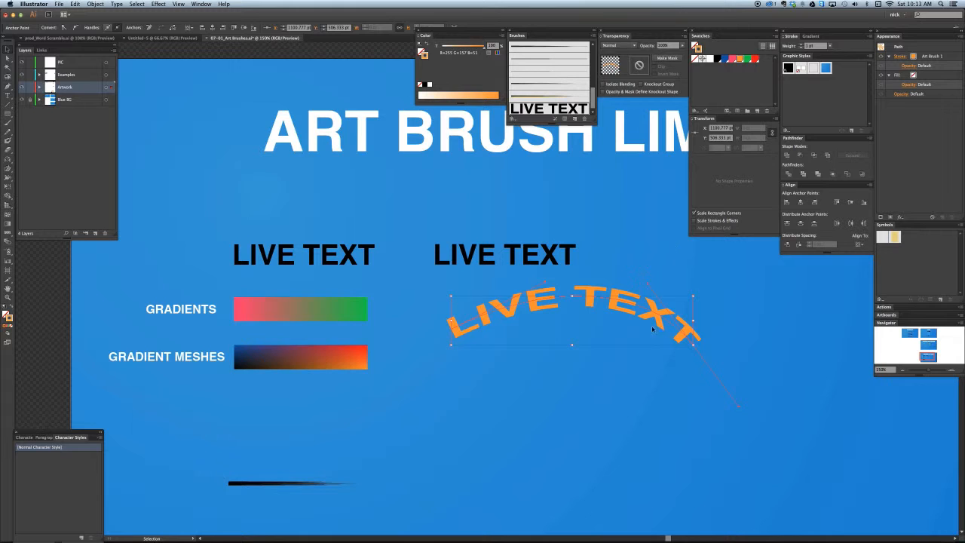
- Delete the outlined LIVE TEXT copy together with the orange brushed arc
click(484, 340)
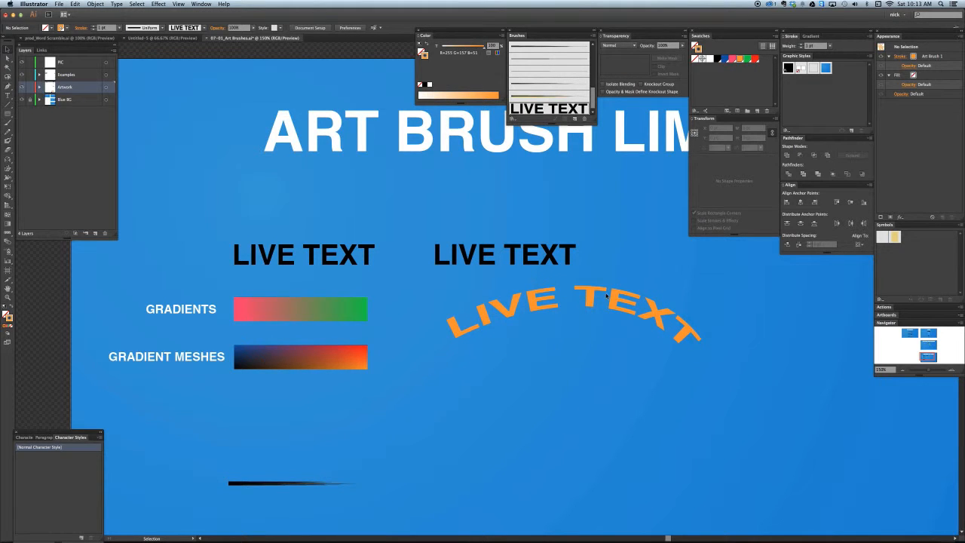
click(689, 345)
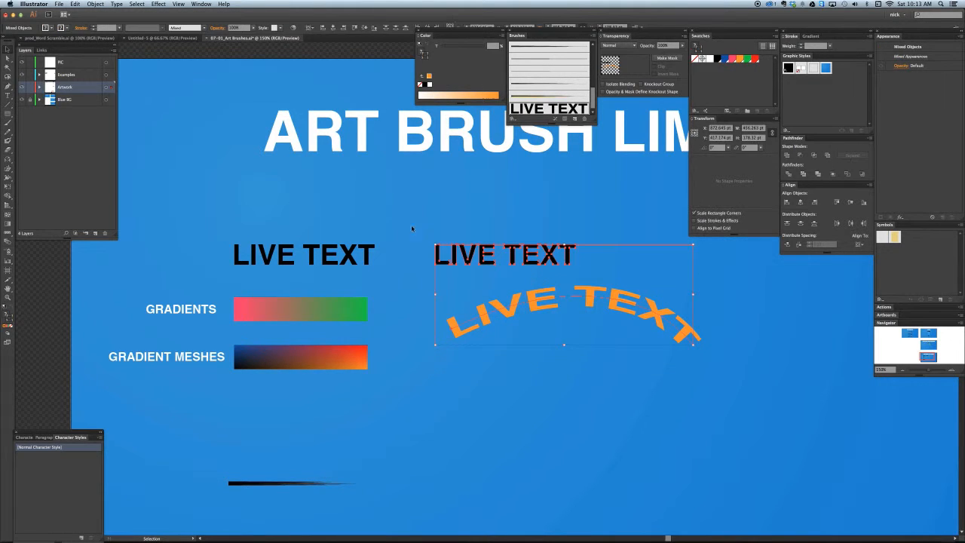
key(Delete)
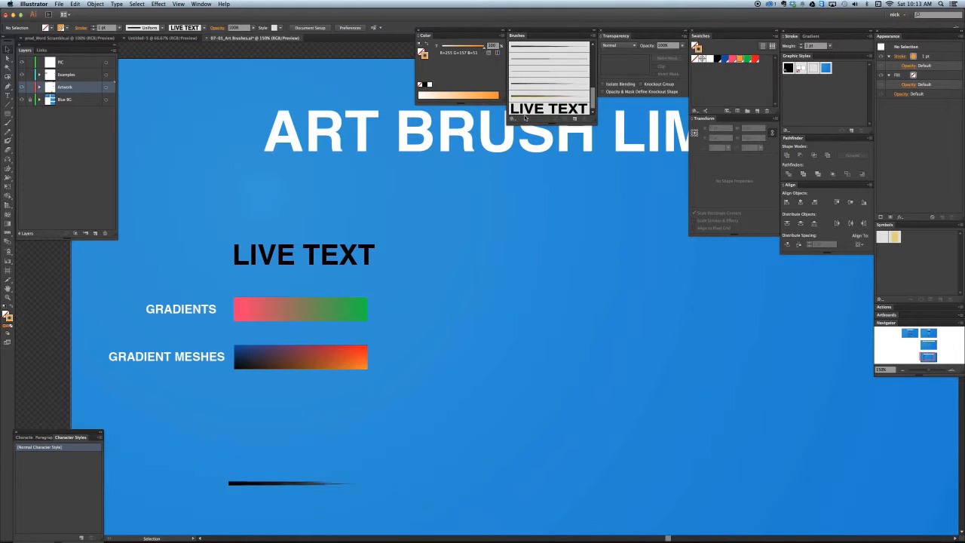
- Try to create an art brush from the pink-to-green gradient rectangle
click(345, 306)
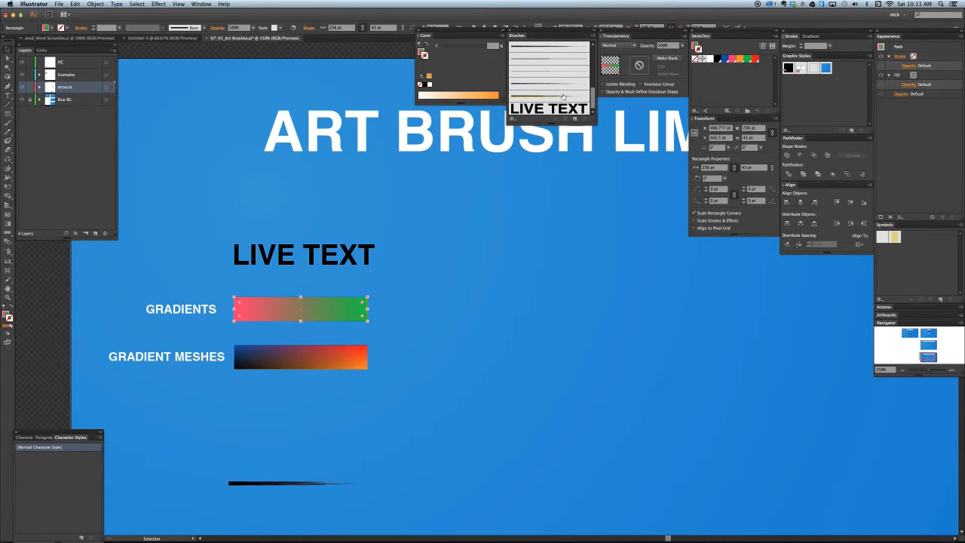
click(574, 118)
click(453, 247)
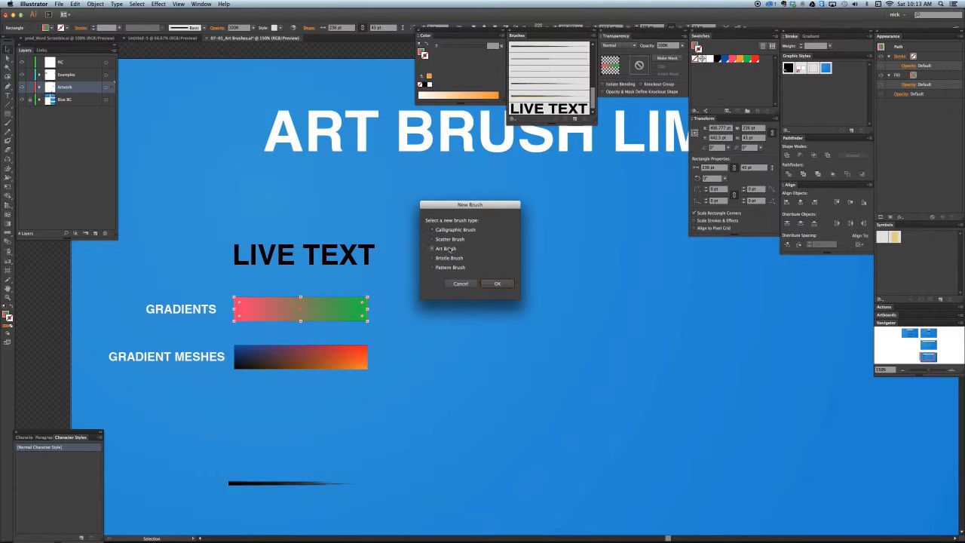
click(497, 284)
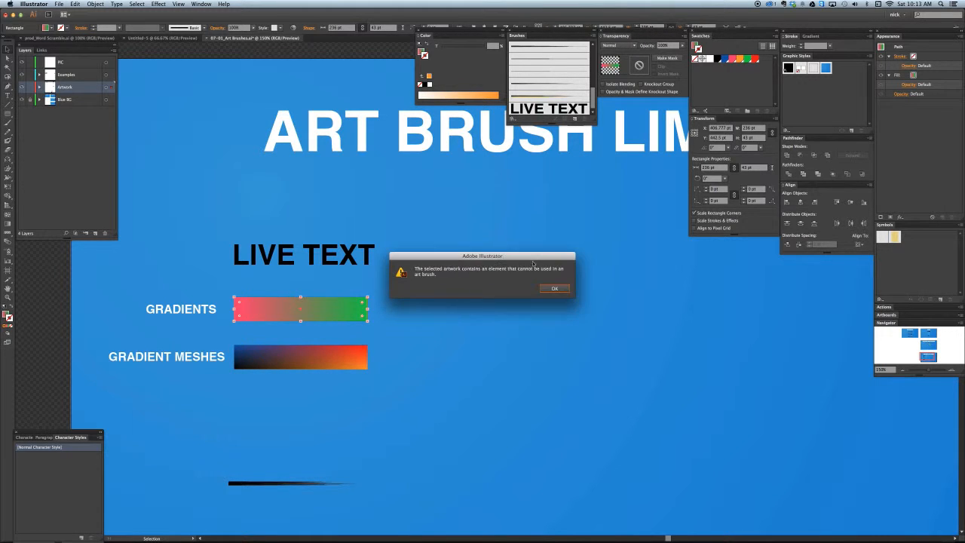
click(554, 288)
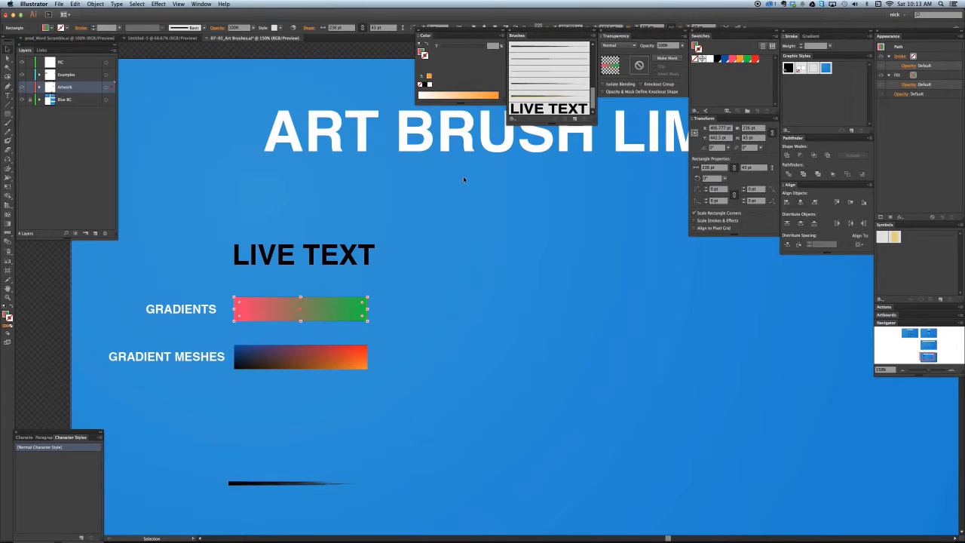
- Duplicate the gradient rectangle beside the original and expand the copy's fill into 100 objects
alt+drag(312, 307, 517, 308)
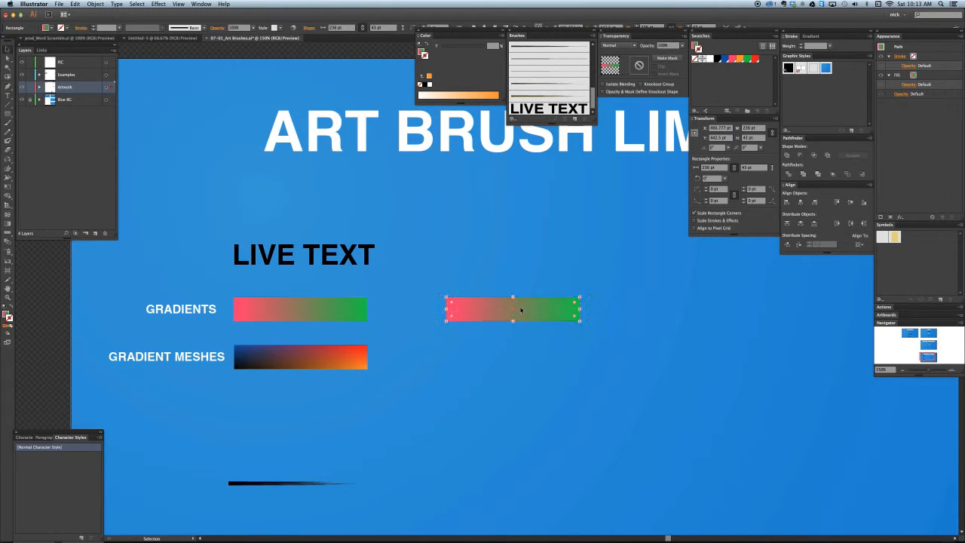
click(93, 5)
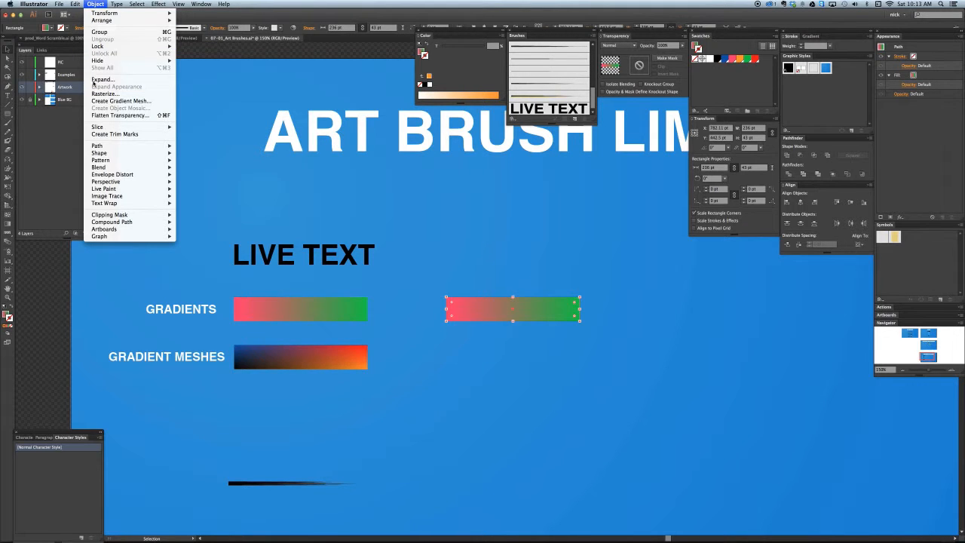
click(94, 79)
drag(482, 214, 343, 219)
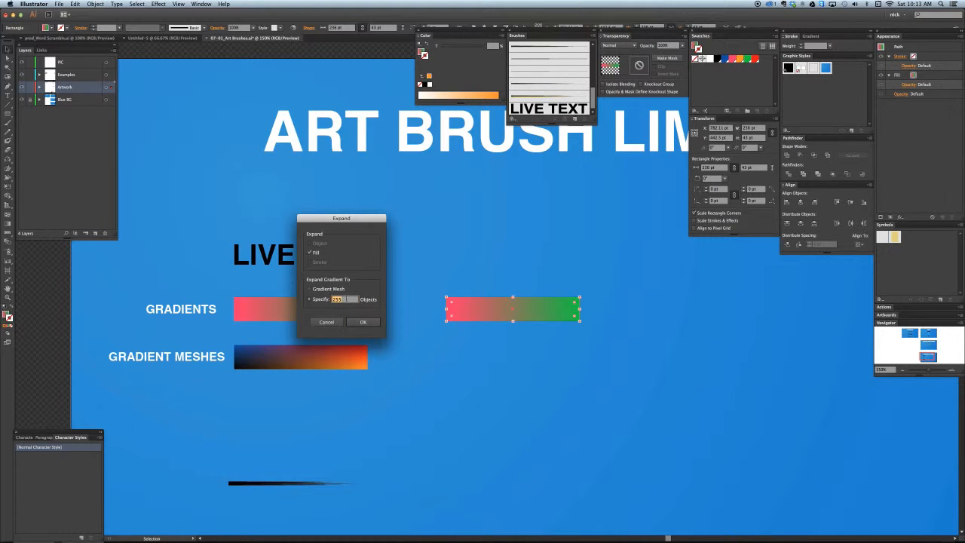
text(50)
key(Tab)
double_click(340, 300)
text(100)
click(363, 321)
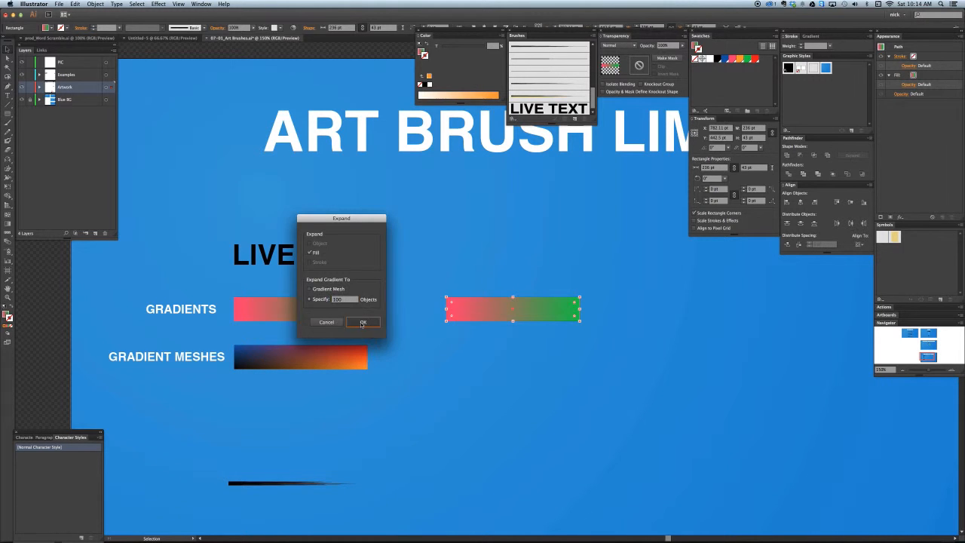
- Inspect the expanded gradient up close by directly selecting individual color strips within it
click(480, 344)
drag(424, 272, 597, 334)
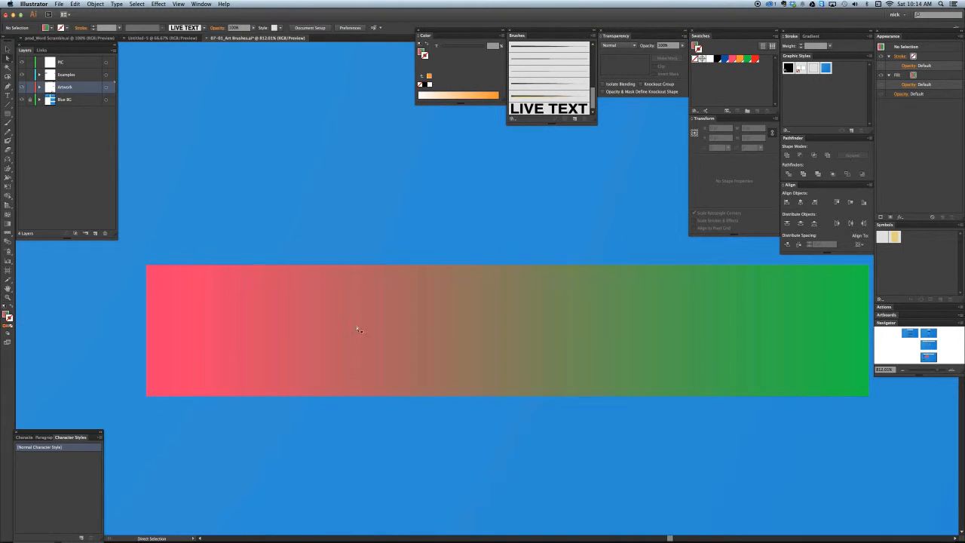
scroll(532, 340, right, 2)
click(633, 319)
click(698, 288)
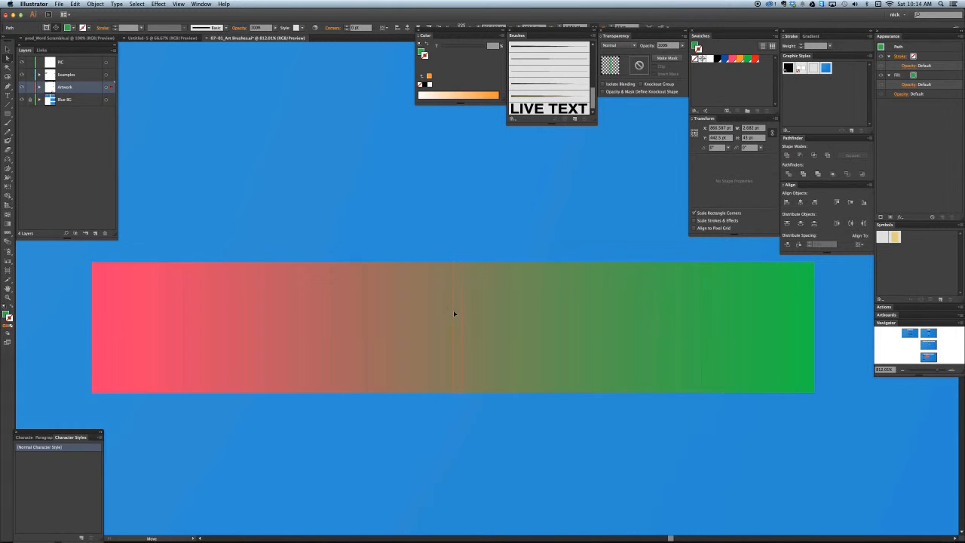
click(406, 313)
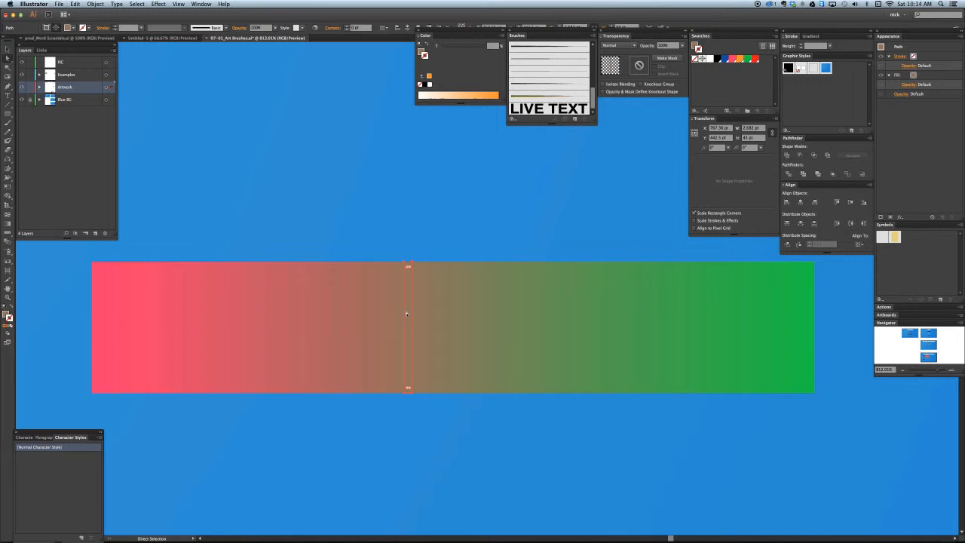
- Create an art brush from the expanded gradient rectangle with its colorization method set to None
click(358, 307)
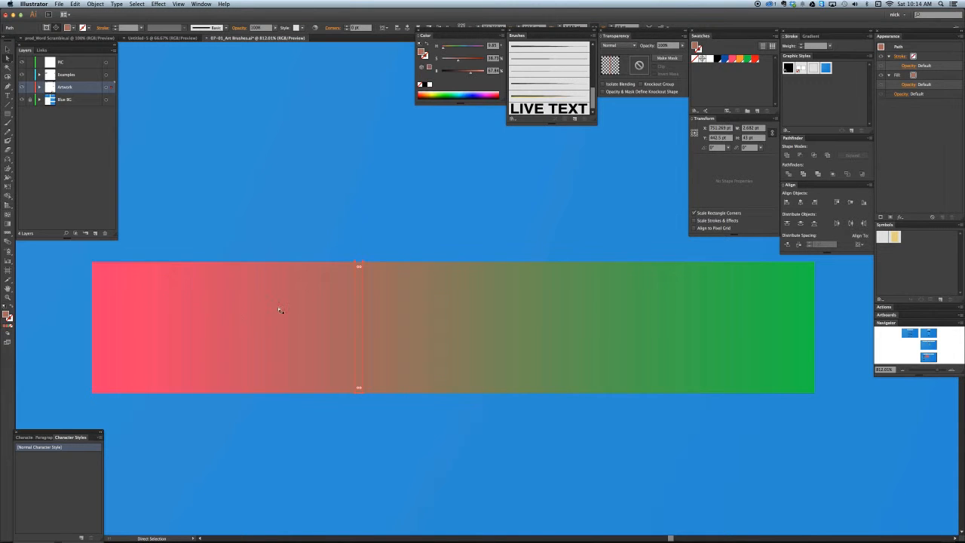
scroll(521, 319, down, 1)
scroll(521, 320, down, 5)
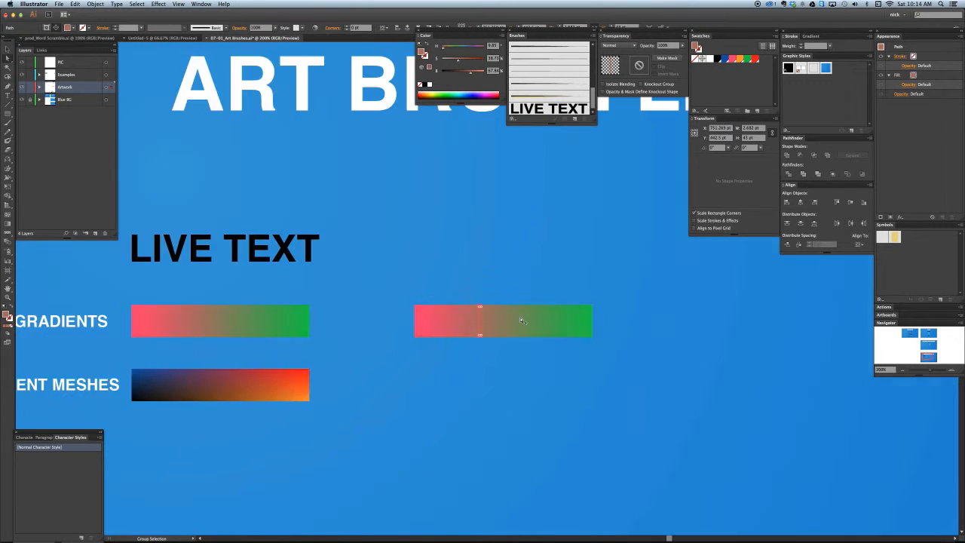
key(v)
key(super+shift+a)
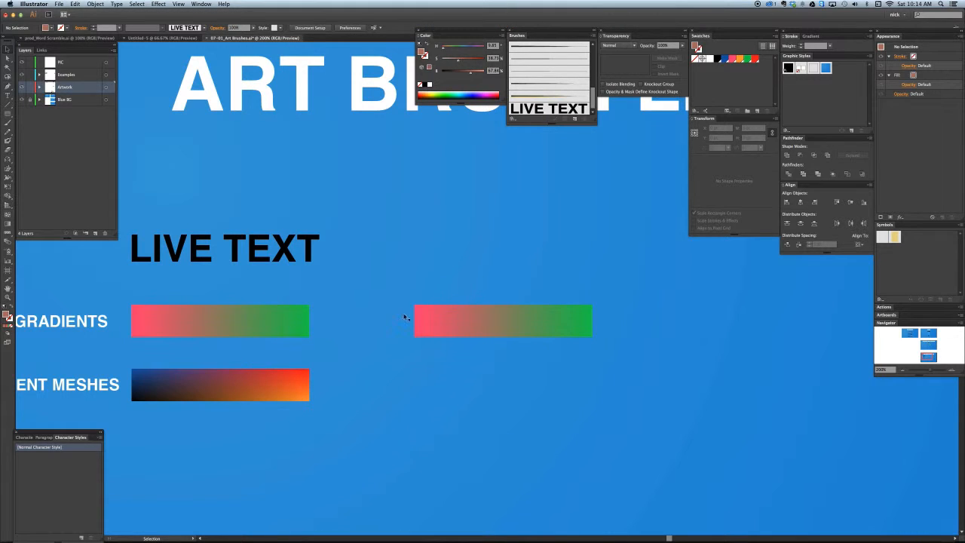
click(434, 324)
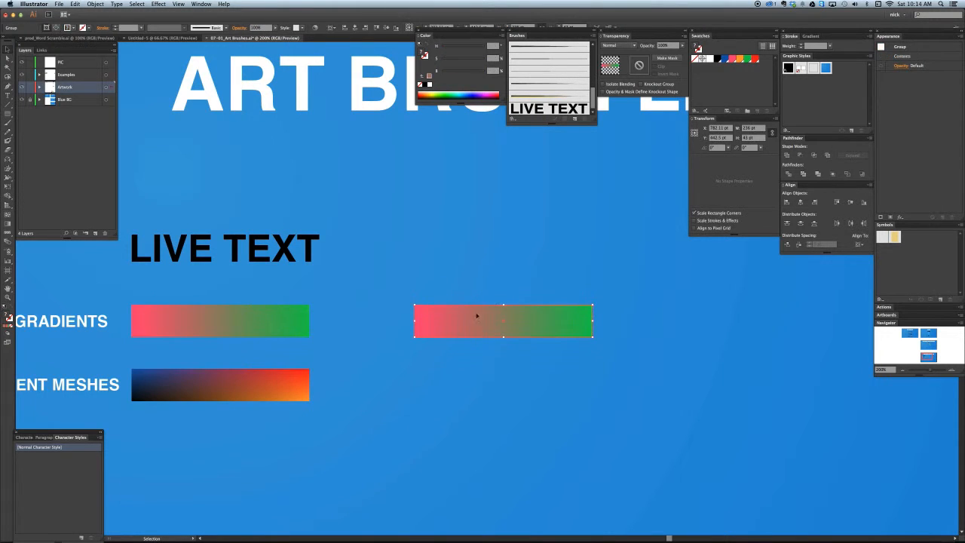
mouse_move(449, 322)
mouse_down()
mouse_move(470, 236)
mouse_move(534, 112)
mouse_up()
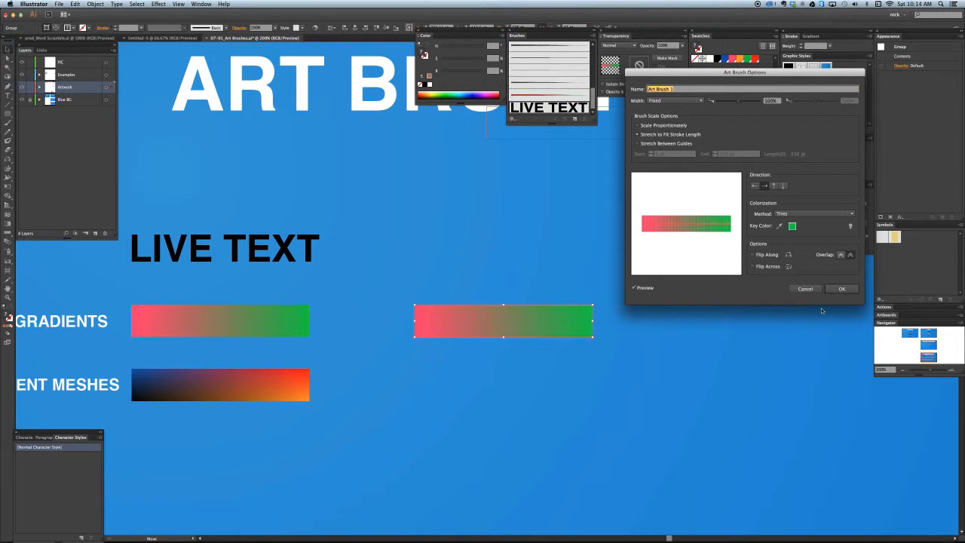
click(814, 213)
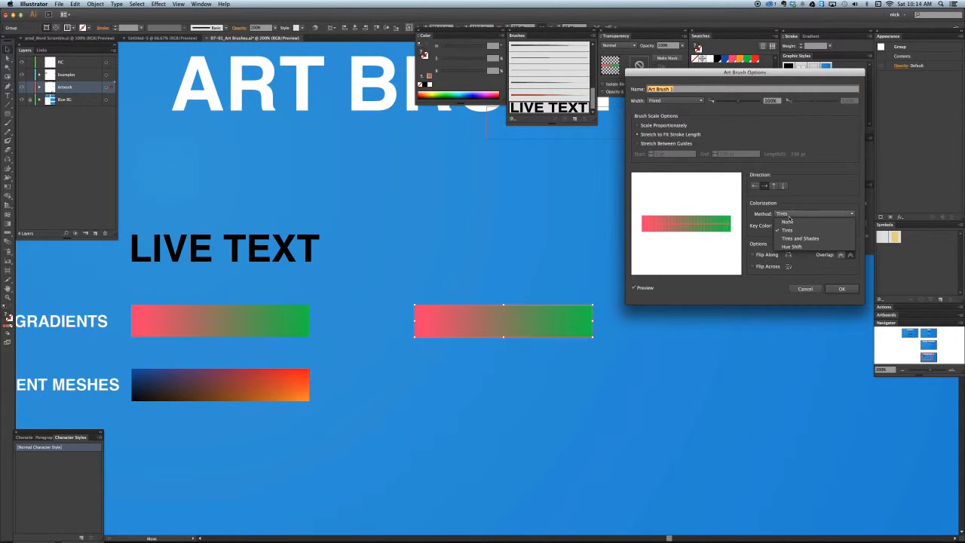
click(792, 220)
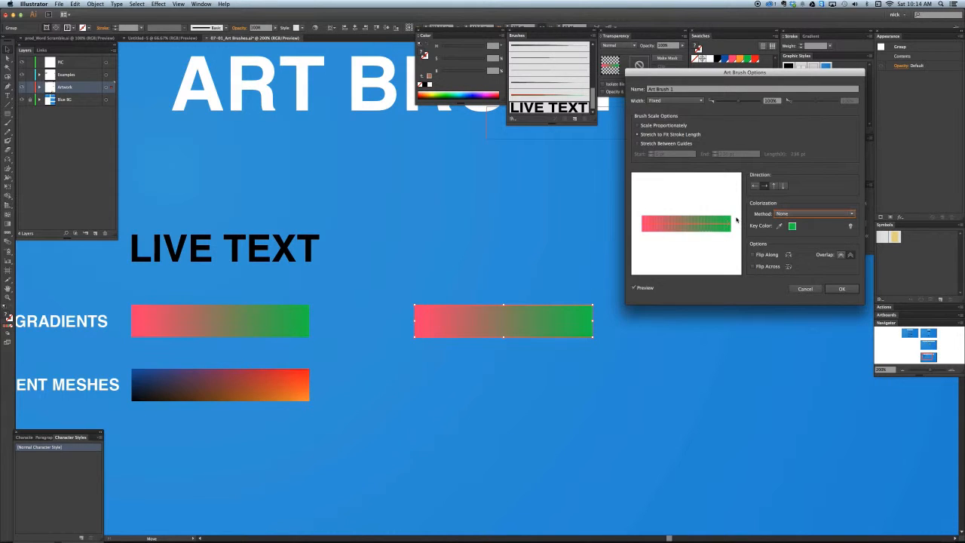
click(841, 289)
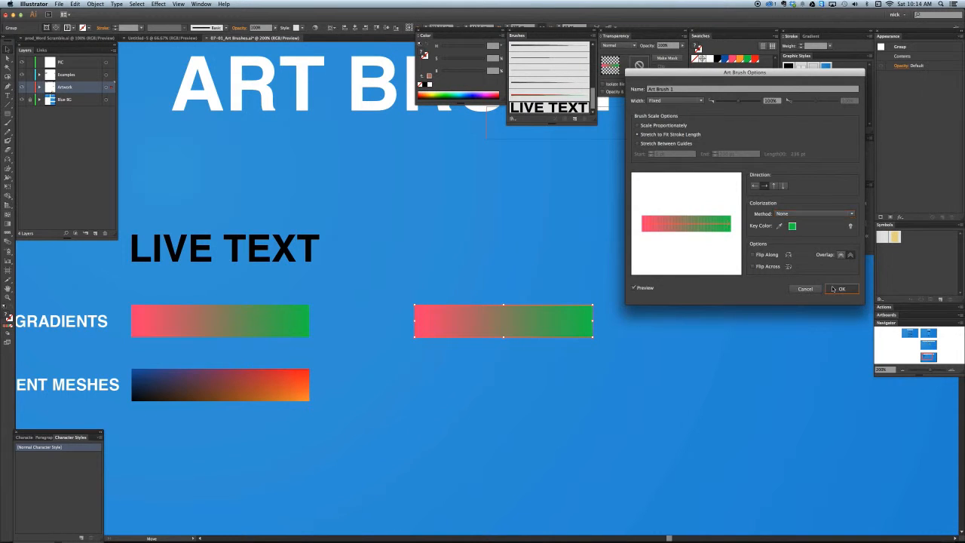
- Draw an arched open path below the expanded gradient rectangle and stroke it with the new gradient art brush
drag(426, 409, 515, 359)
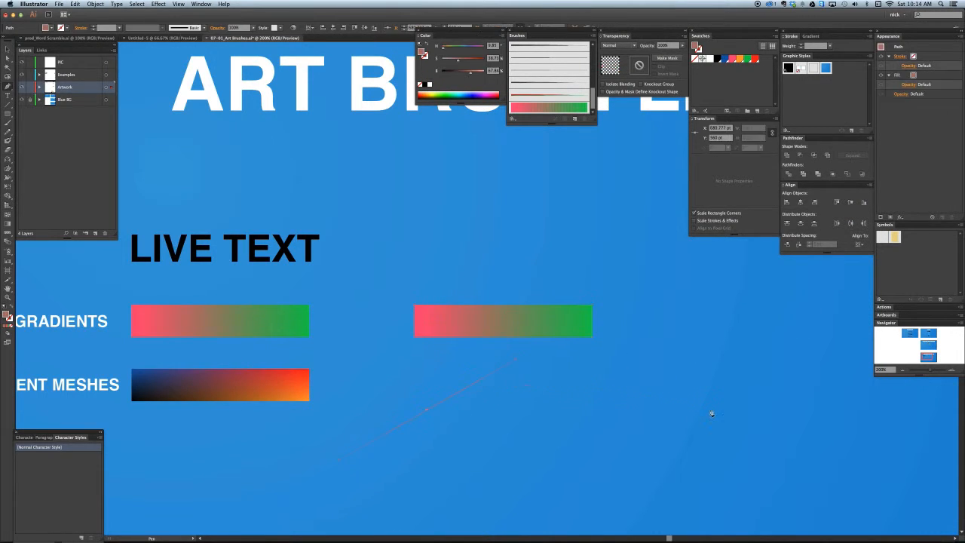
drag(716, 410, 819, 473)
key(shift+x)
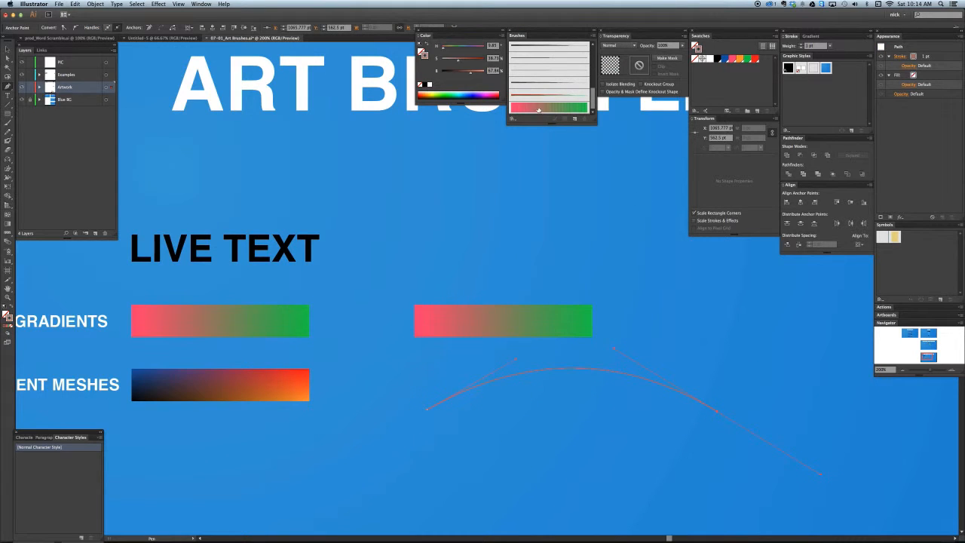
click(538, 107)
key(v)
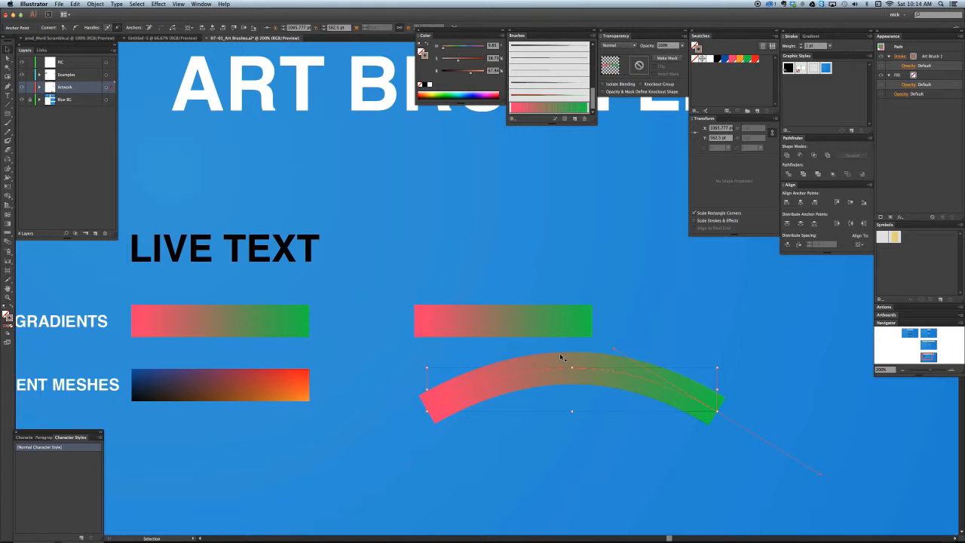
- Draw a slightly rising straight line about 367 pt wide above the expanded gradient and give it a black stroke without fill
key(backslash)
drag(435, 273, 711, 242)
key(d)
drag(540, 273, 488, 284)
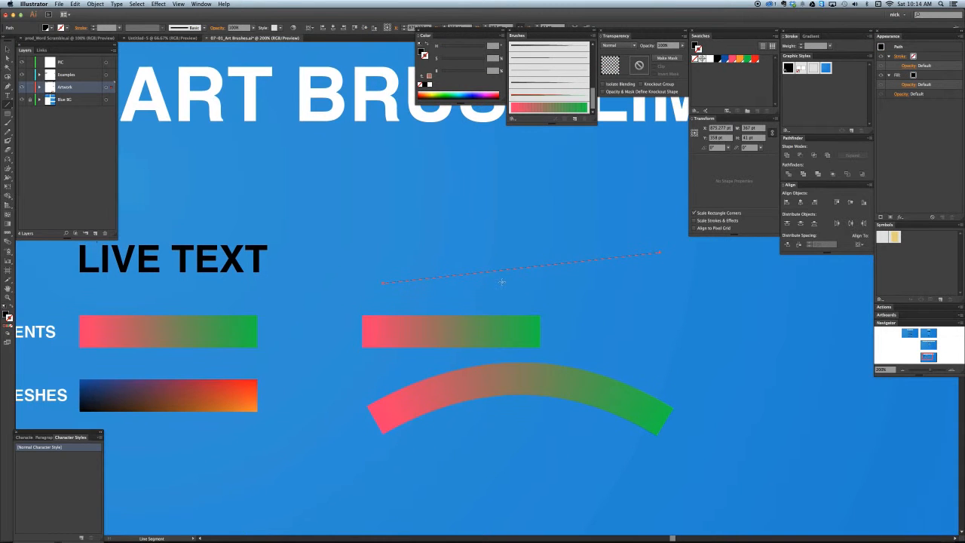
click(10, 316)
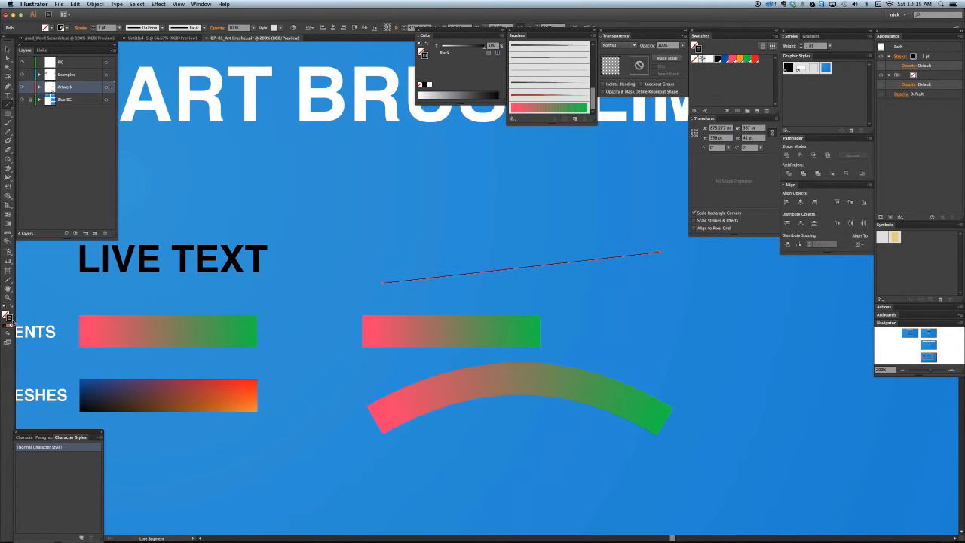
- Set the straight line's stroke weight to 16 pt
click(801, 45)
click(801, 45)
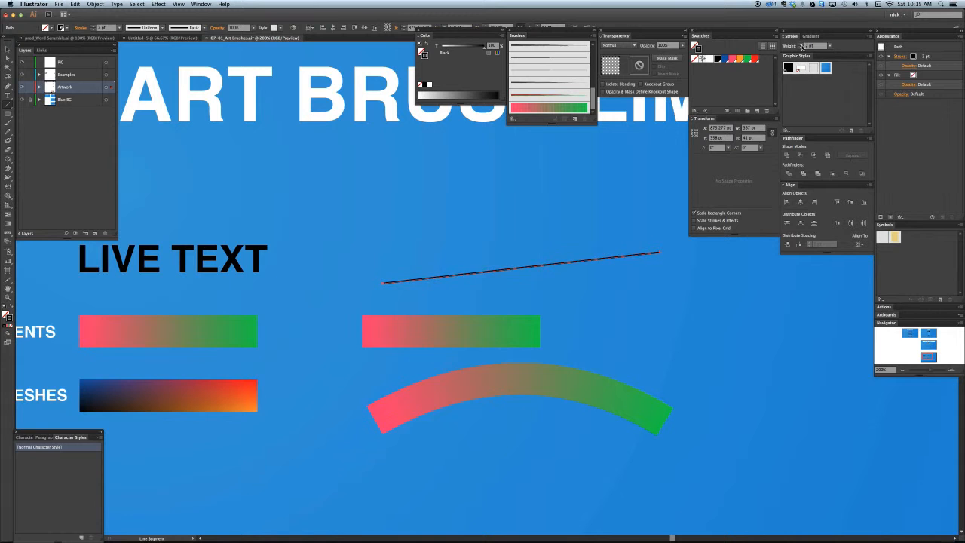
click(801, 45)
click(801, 45)
click(801, 45)
click(801, 45)
click(801, 46)
click(801, 46)
click(801, 46)
click(801, 45)
click(801, 45)
click(801, 45)
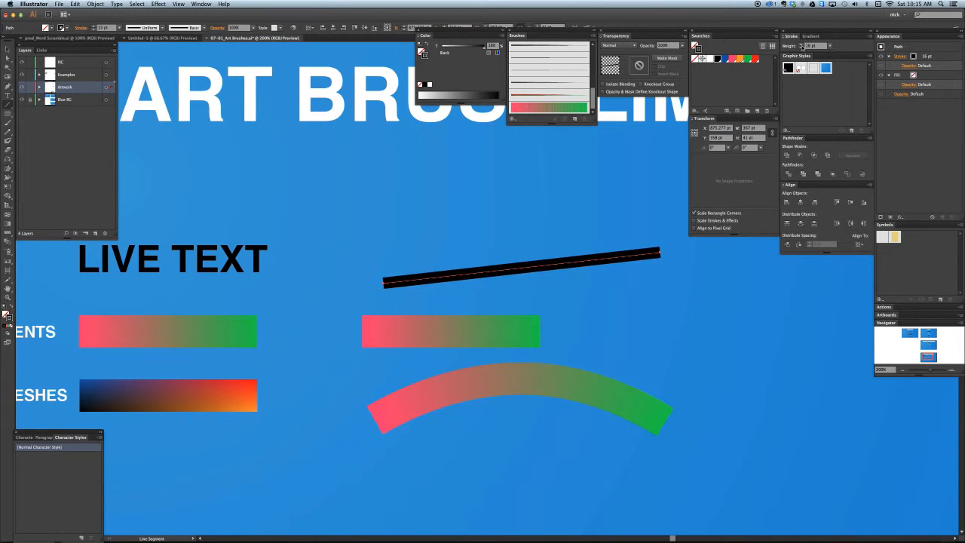
click(802, 45)
- Apply the pink-to-green gradient to the straight line's stroke and recolor its pink stop with the red swatch
click(931, 58)
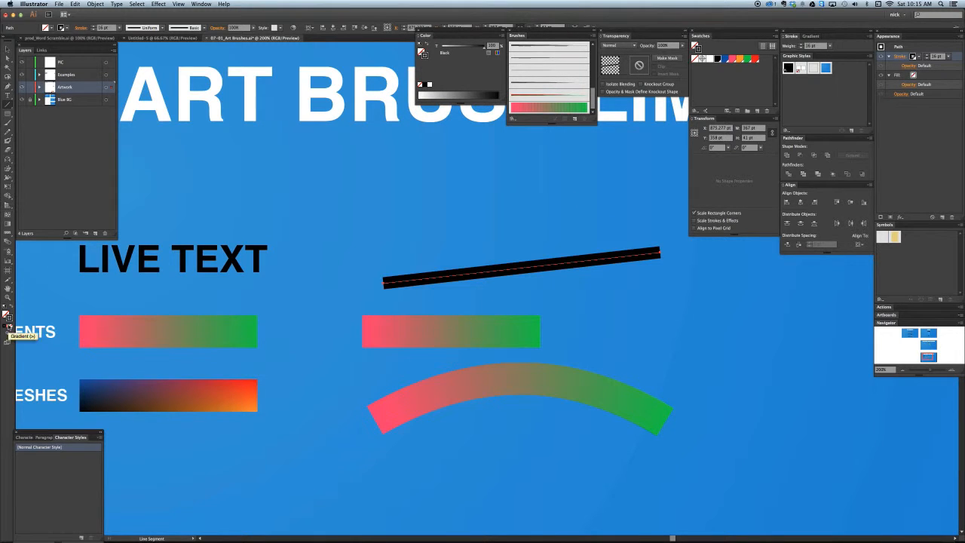
click(9, 334)
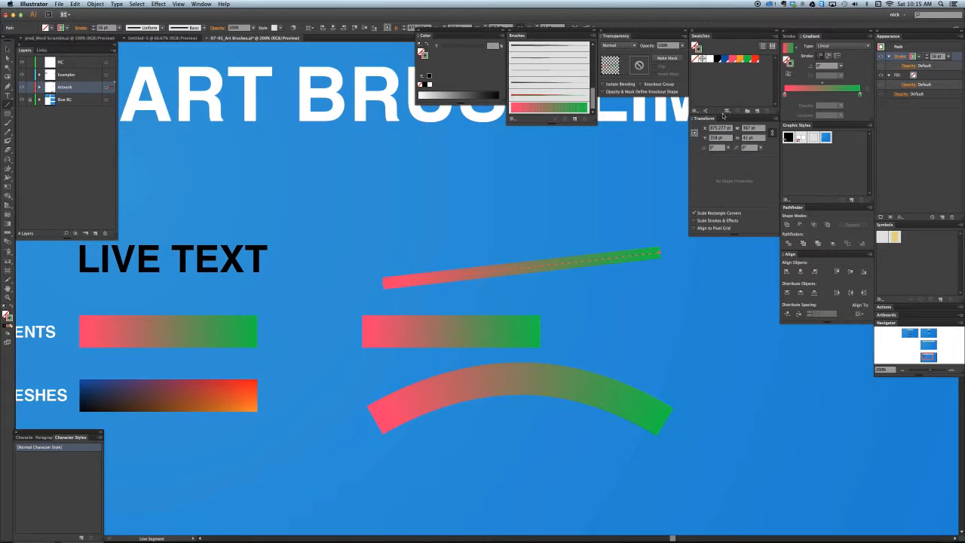
click(784, 95)
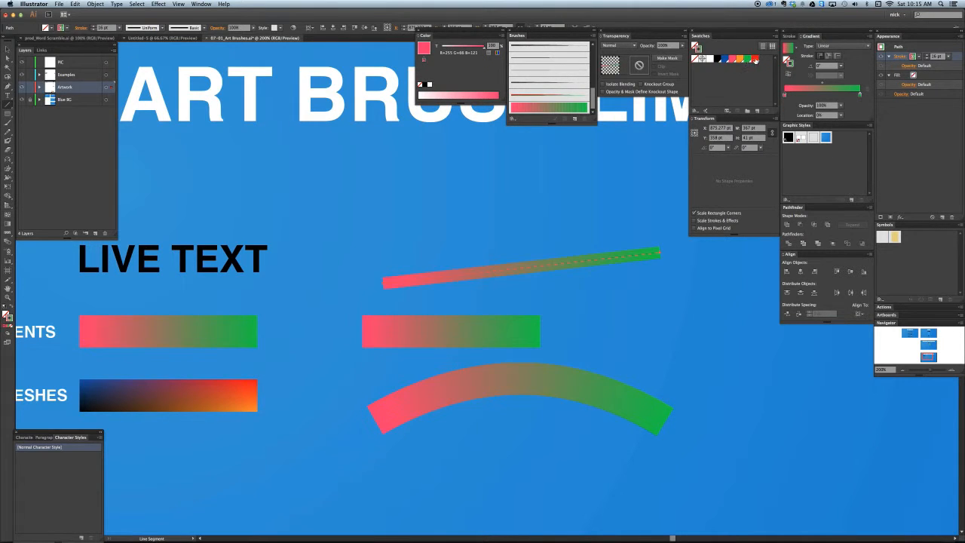
click(755, 59)
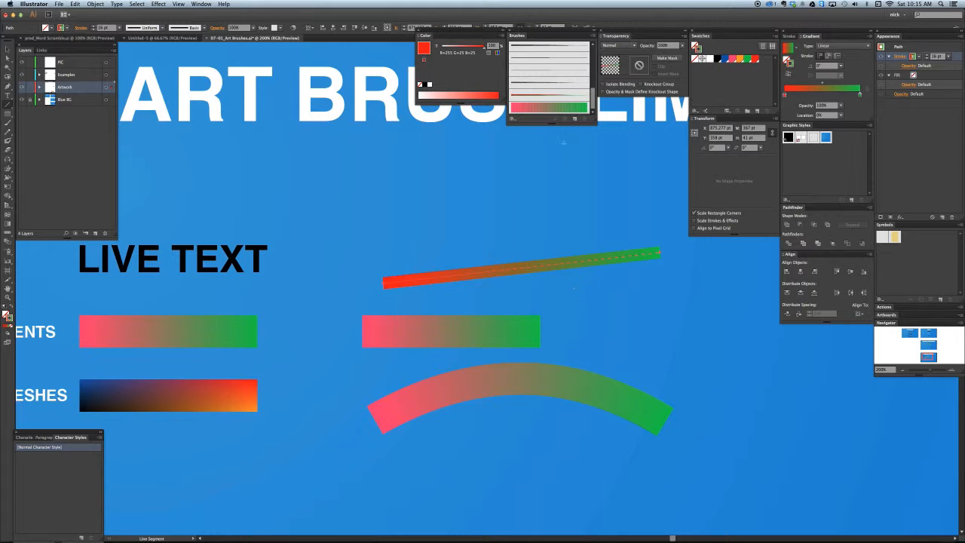
- Delete the expanded gradient rectangle, the brushed arc and the gradient-stroked line
key(v)
key(super+a)
key(BackSpace)
- Try to create an art brush from the gradient mesh rectangle
drag(196, 396, 308, 384)
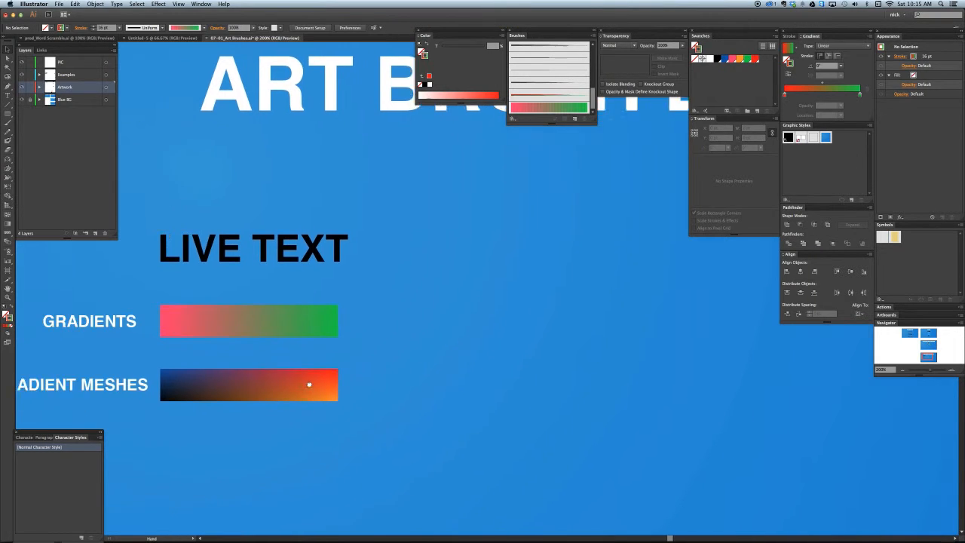
click(329, 383)
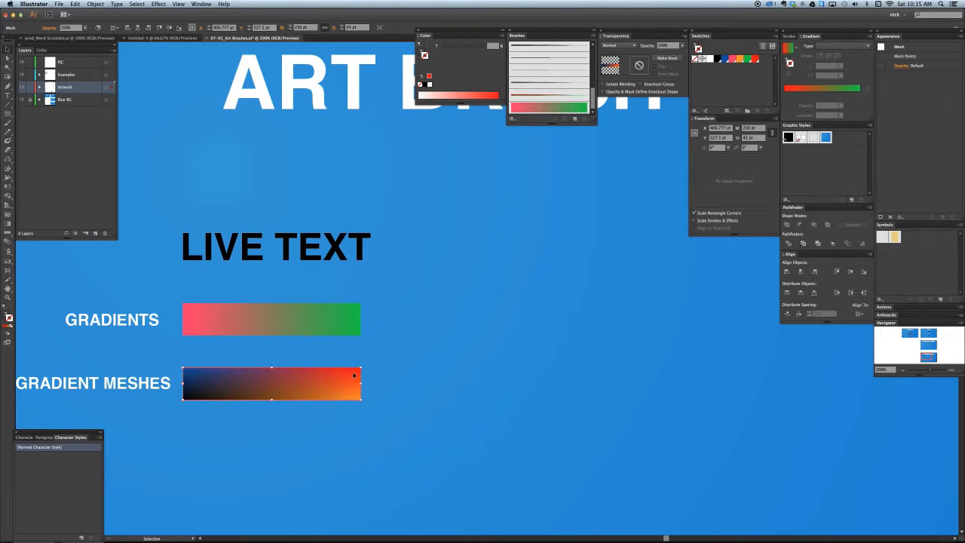
mouse_move(335, 369)
mouse_down()
mouse_move(437, 263)
mouse_move(528, 121)
mouse_up()
click(435, 248)
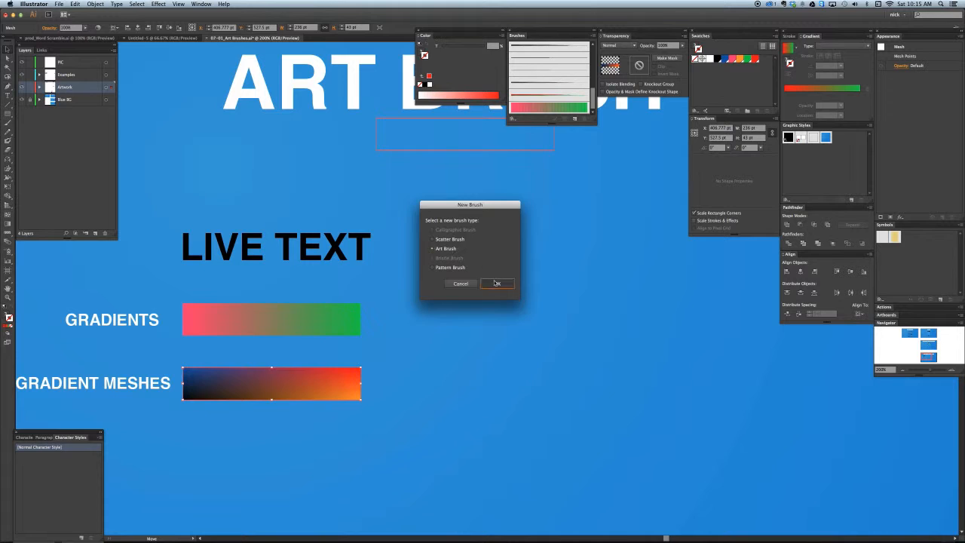
click(496, 283)
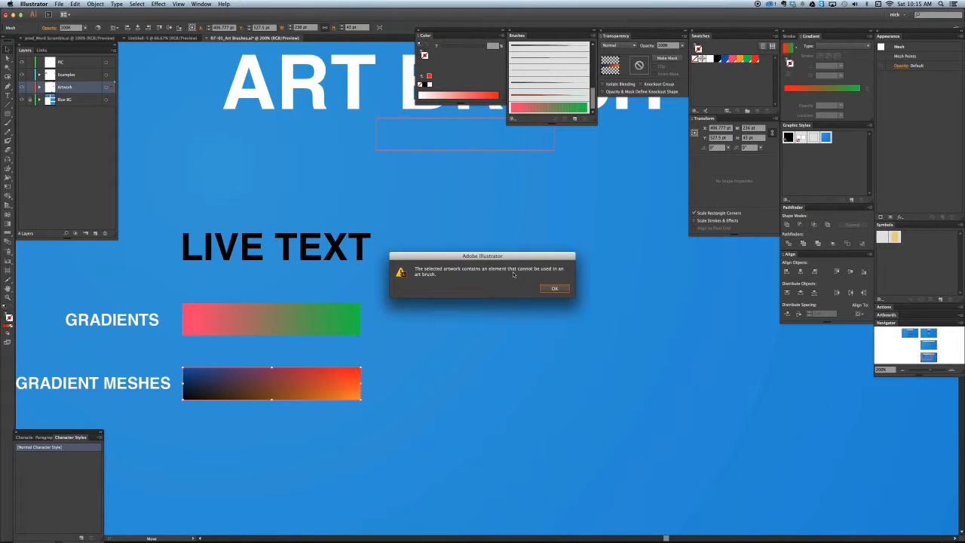
click(554, 288)
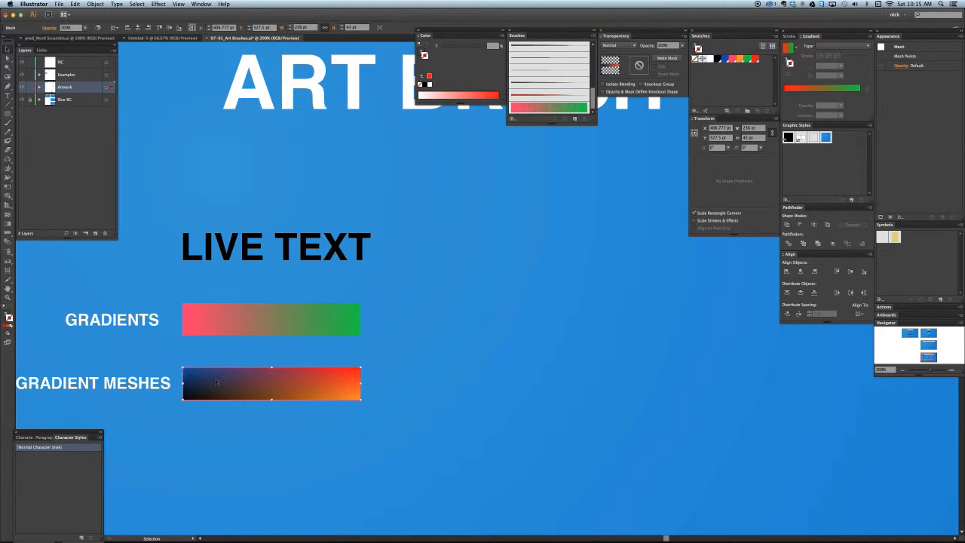
- Duplicate the gradient mesh rectangle beside the original and flatten the copy's transparency
drag(216, 382, 458, 377)
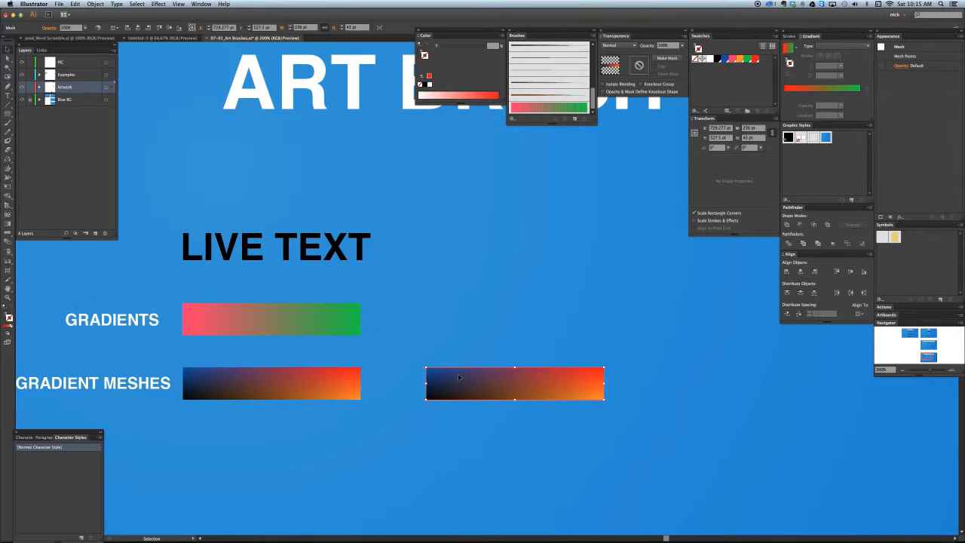
click(95, 4)
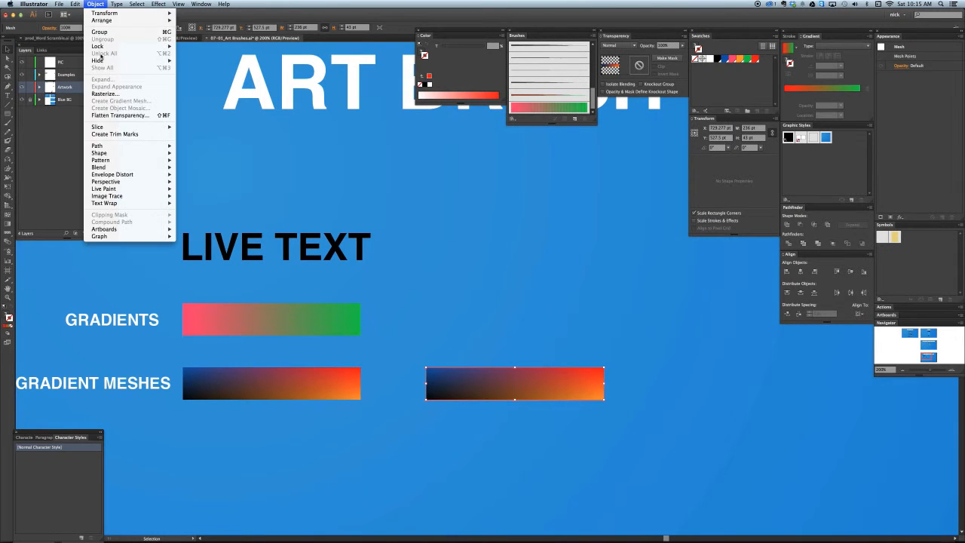
click(111, 115)
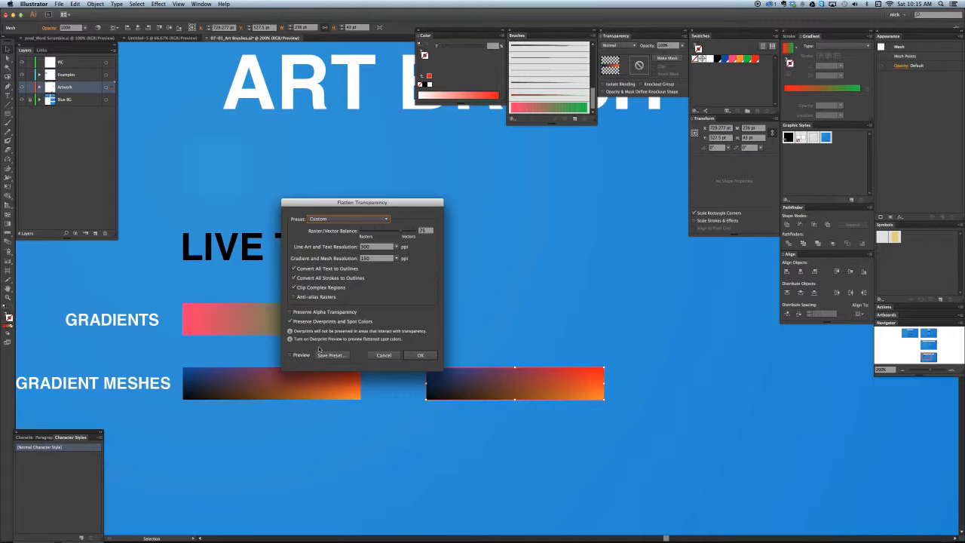
click(291, 355)
click(420, 355)
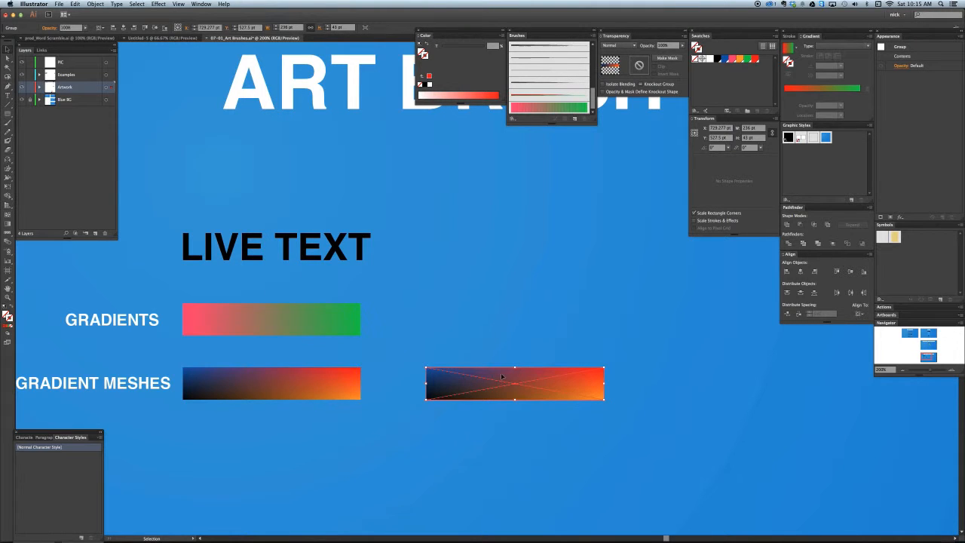
- Try to create an art brush from the flattened mesh copy, and delete that copy
click(574, 119)
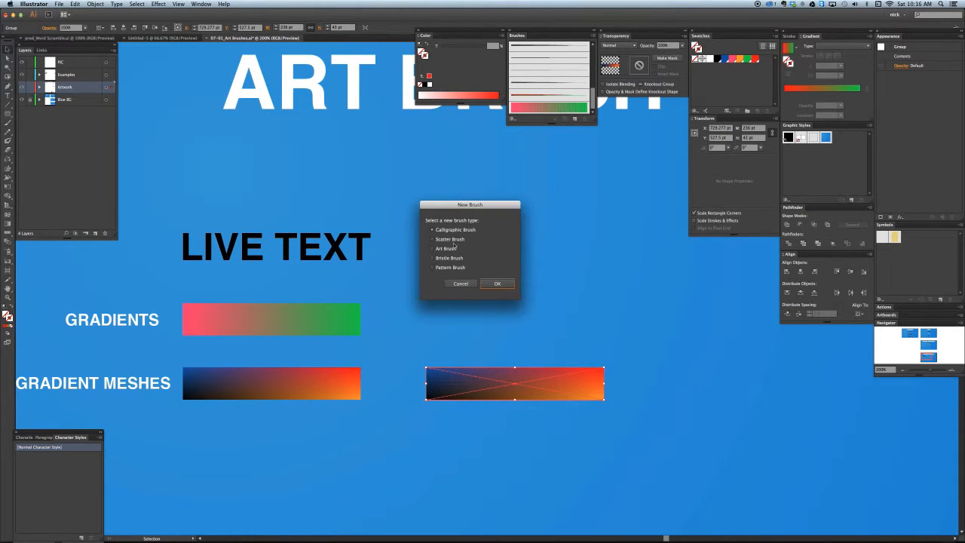
click(497, 284)
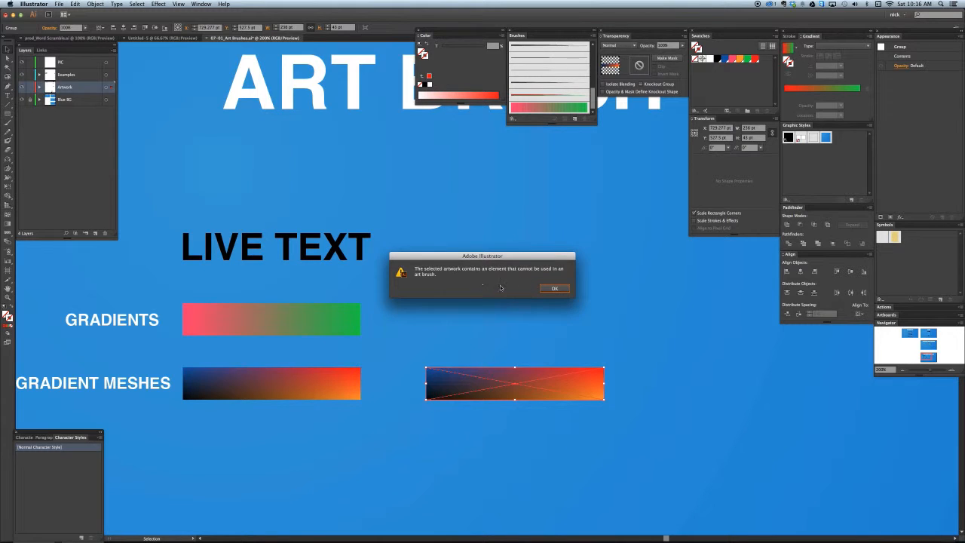
click(554, 289)
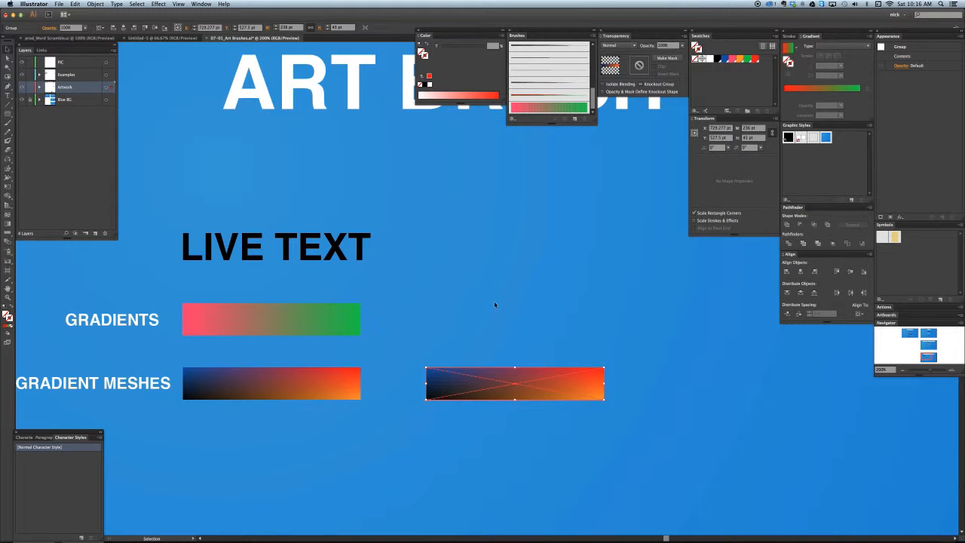
key(Delete)
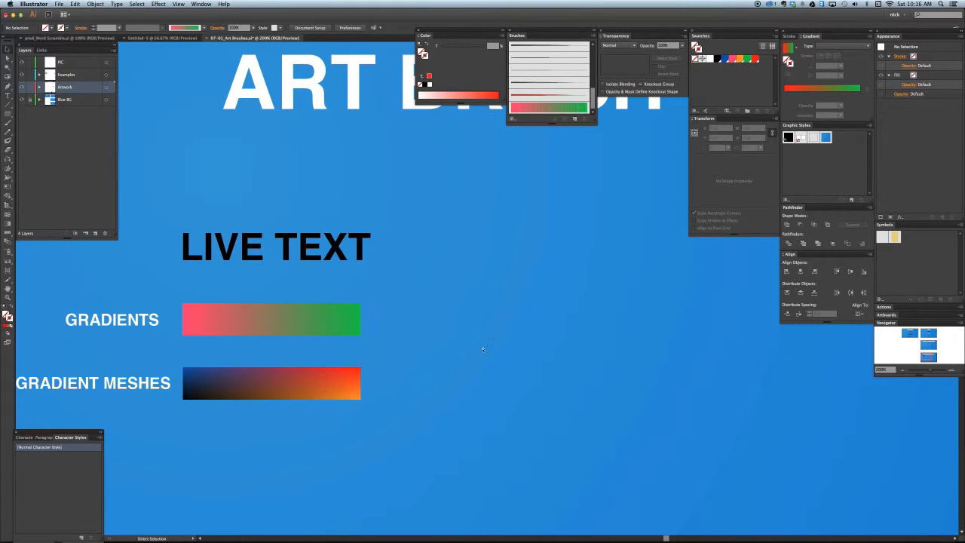
- Examine the tapered black brush artwork beneath the gradient mesh rectangle up close
key(ctrl+0)
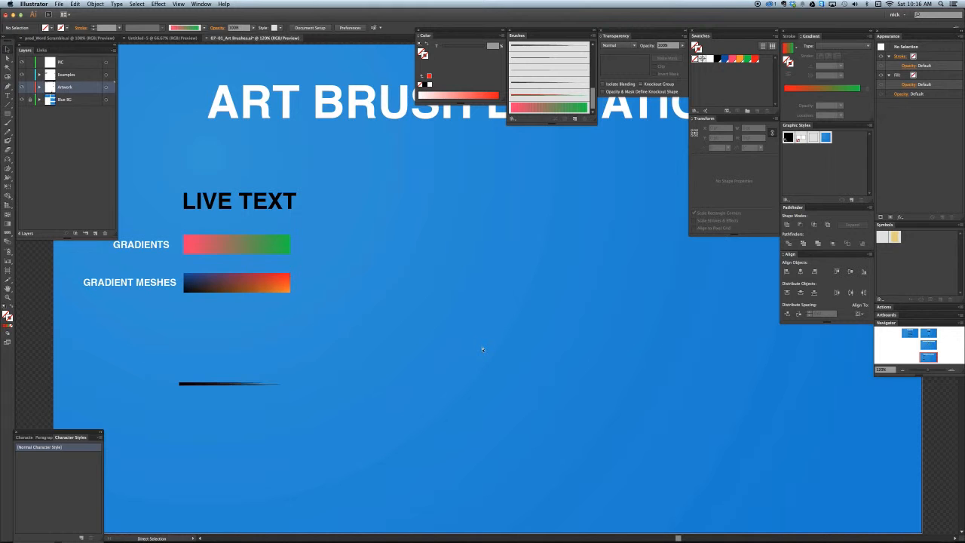
key(ctrl+1)
drag(478, 252, 417, 300)
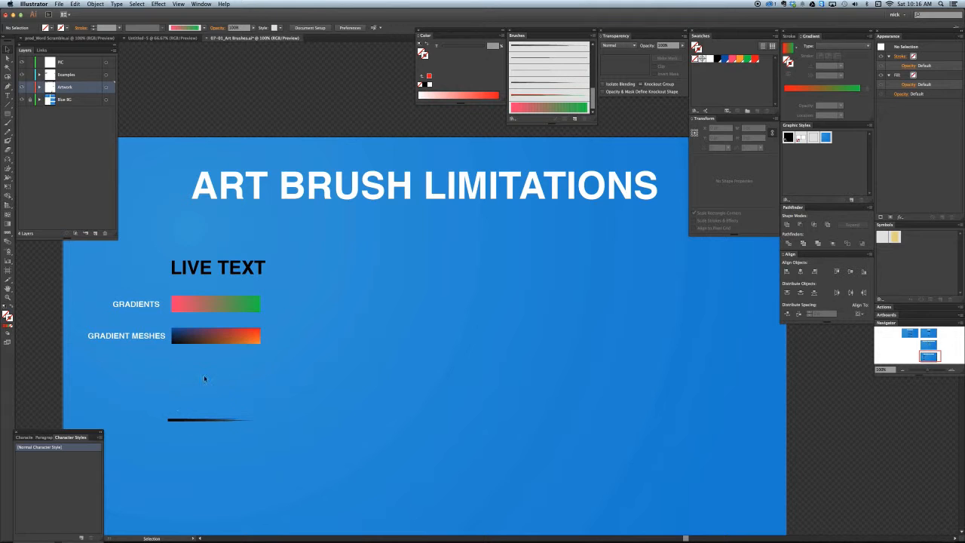
drag(140, 389, 323, 439)
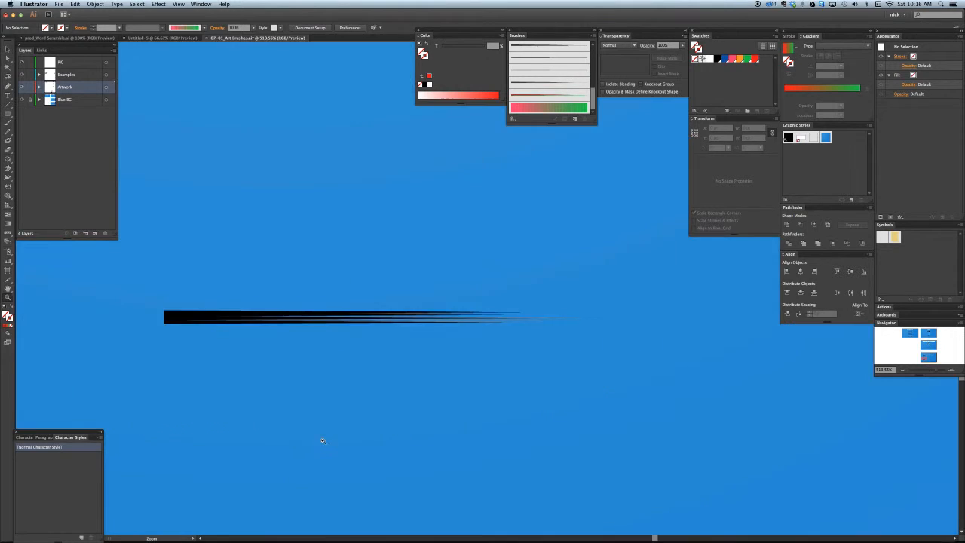
drag(322, 325, 353, 339)
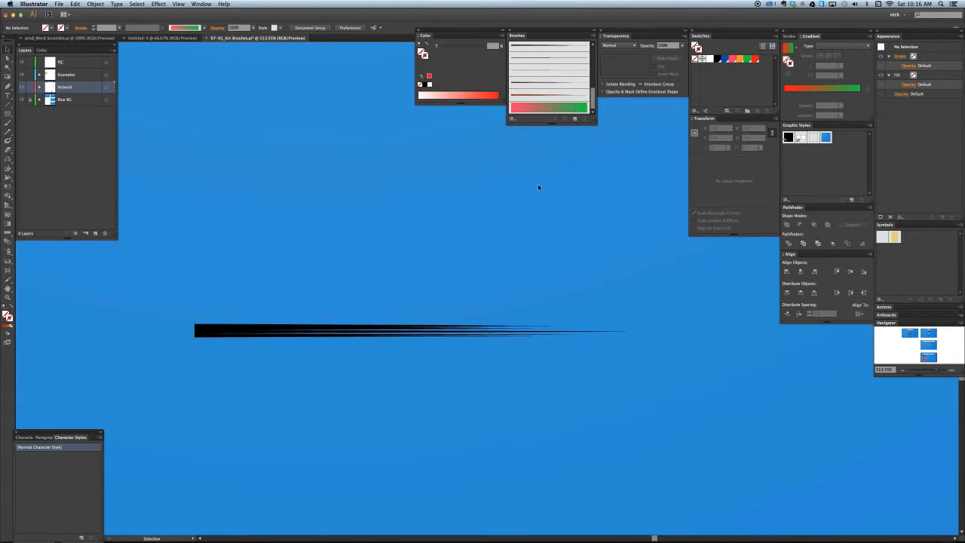
scroll(540, 97, up, 5)
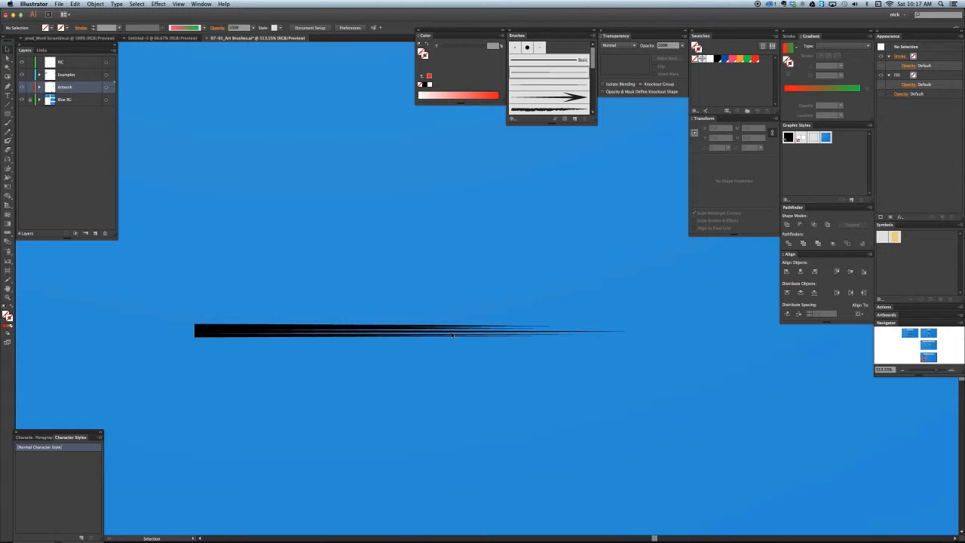
- Pick up the black Wedge stroke from the tapered artwork and draw a horizontal line about 137 pt long above it
click(452, 334)
click(445, 351)
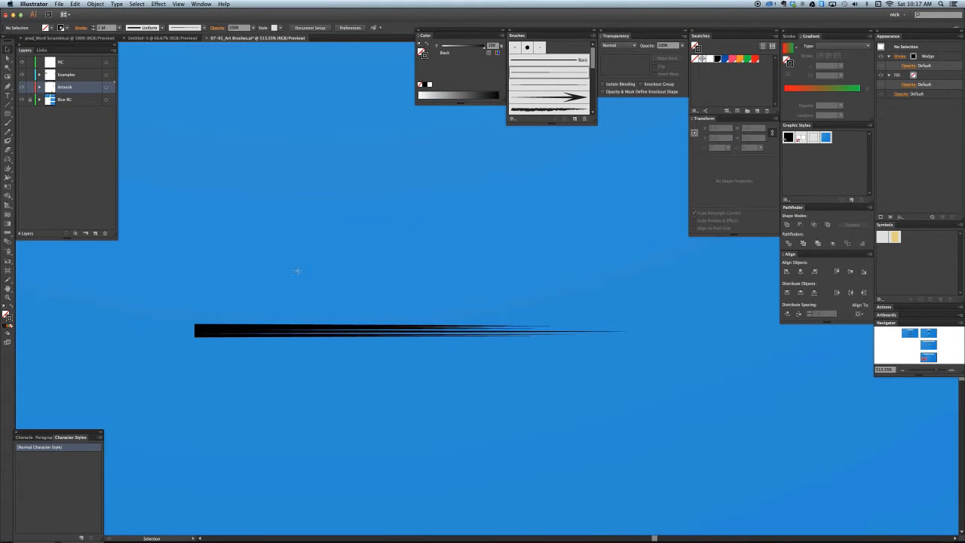
key(backslash)
drag(432, 233, 479, 234)
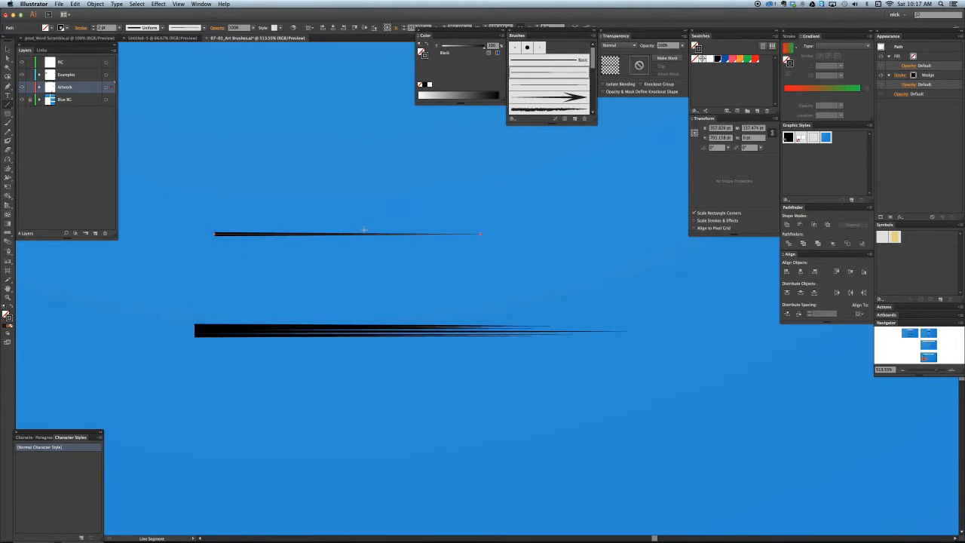
key(v)
- Set the new Wedge line's stroke weight to 7 pt
click(790, 37)
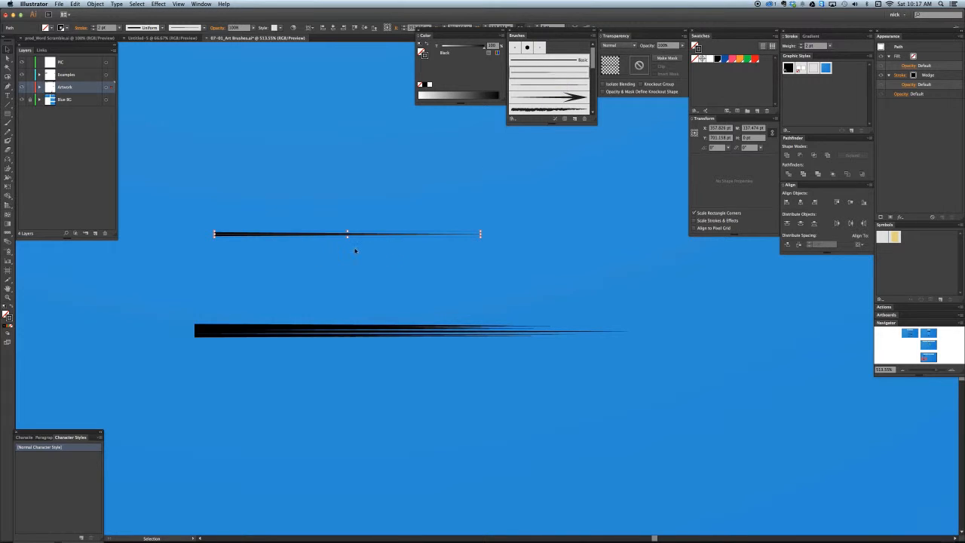
click(355, 251)
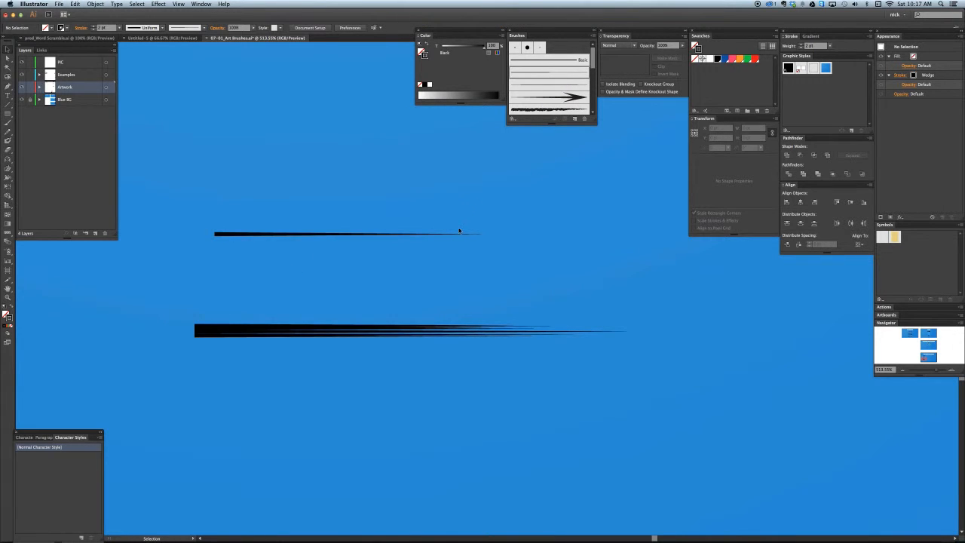
click(459, 232)
click(801, 43)
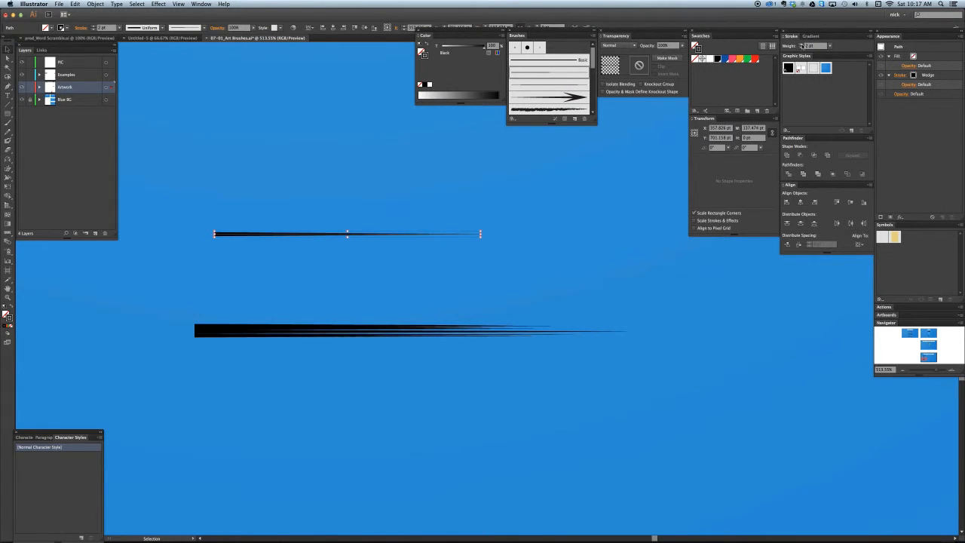
click(802, 43)
click(397, 273)
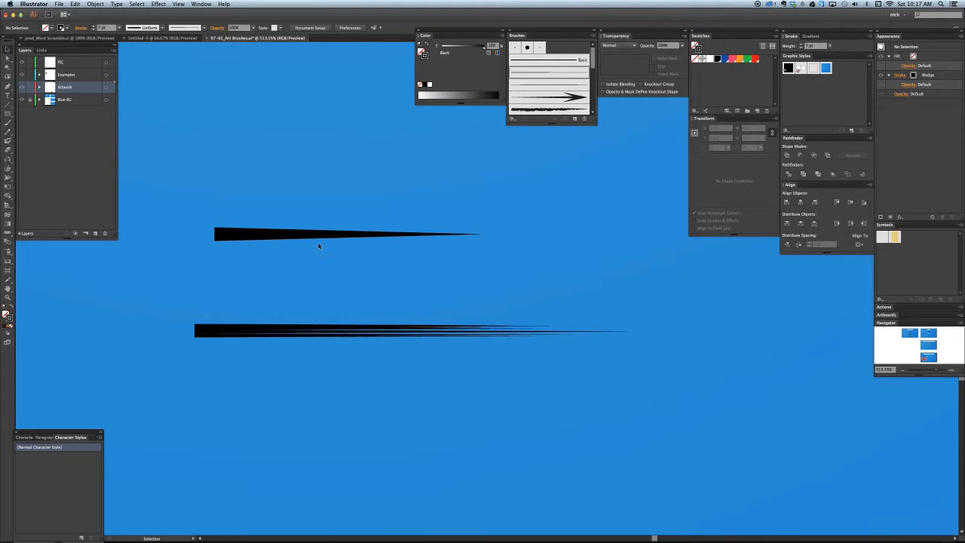
- Duplicate the 7 pt tapered line directly above itself and set the copy's stroke weight to 3 pt
shift+click(320, 237)
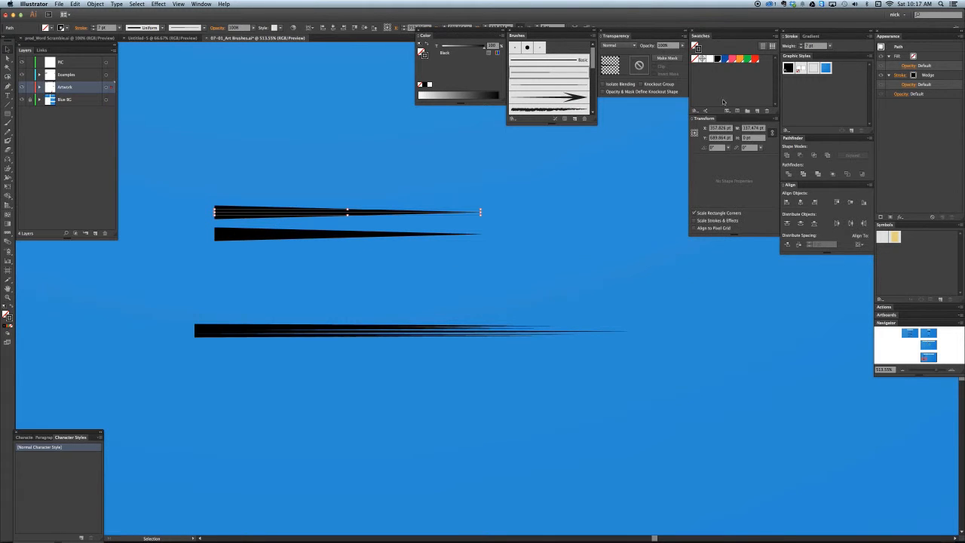
click(800, 49)
click(801, 48)
click(800, 48)
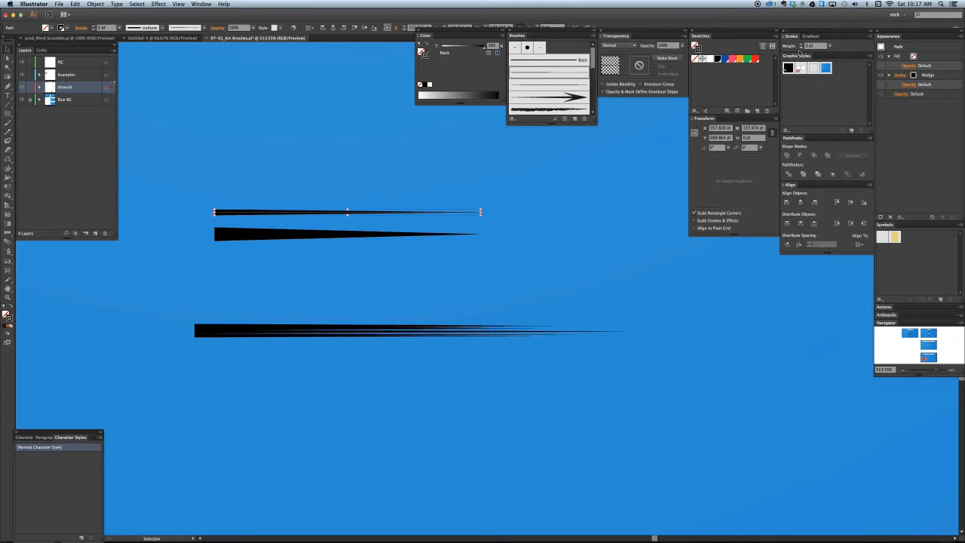
- Move the thin copy down against the thick line's upper edge and set its black tint to 93%
drag(398, 212, 398, 227)
scroll(382, 222, up, 1)
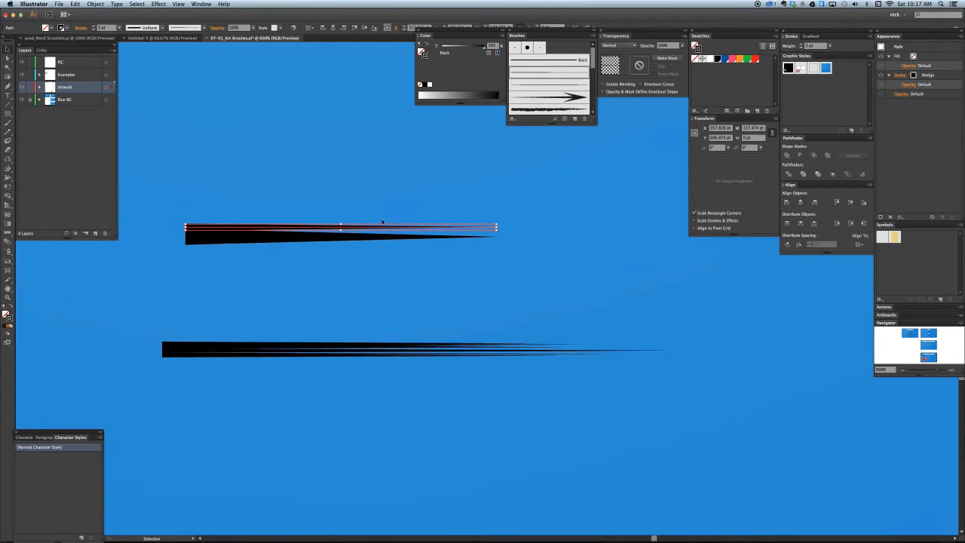
drag(485, 47, 482, 49)
click(423, 204)
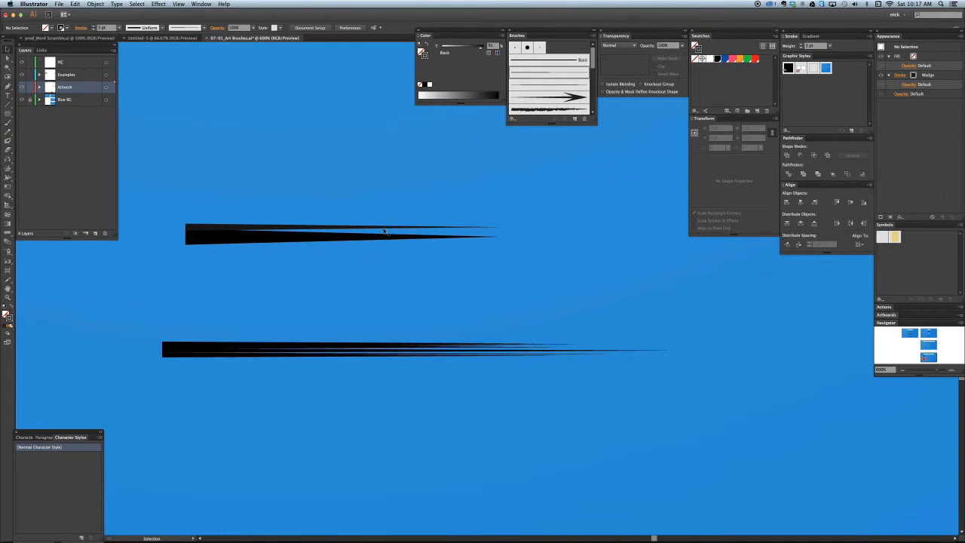
- Shorten the thin upper line to about 118 pt and place a duplicate of it along the thick line's lower edge
click(493, 227)
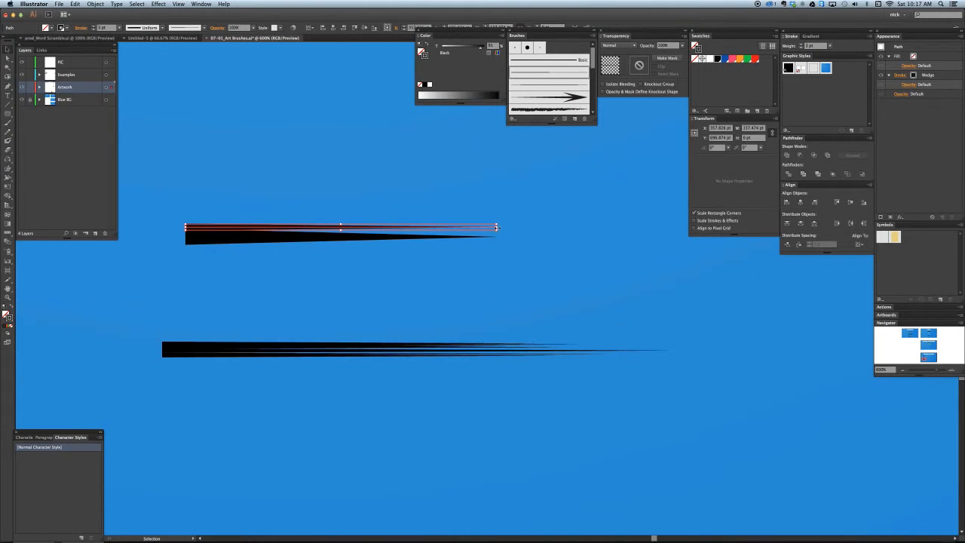
drag(466, 227, 403, 245)
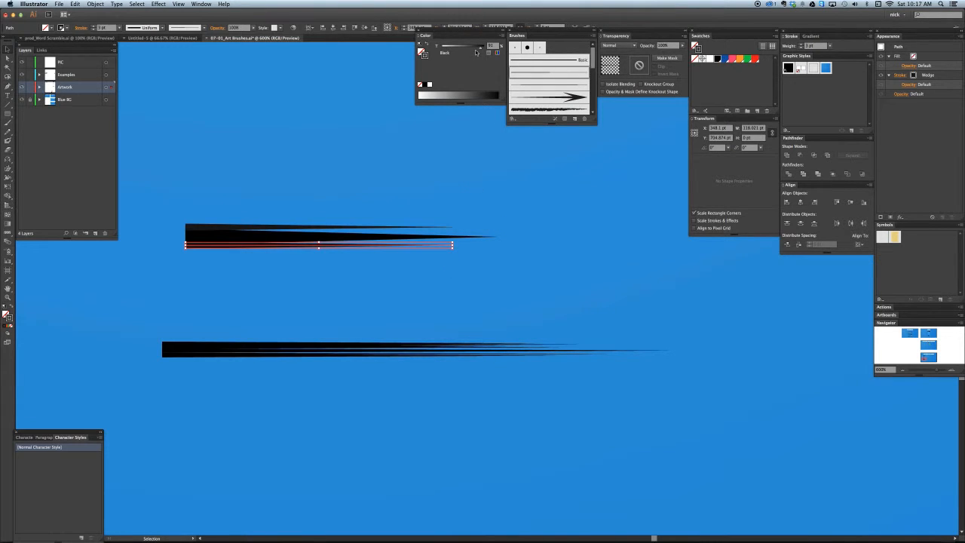
- Lighten the black tint of the lower thin line and shorten it slightly at its tapered end
drag(476, 52, 469, 52)
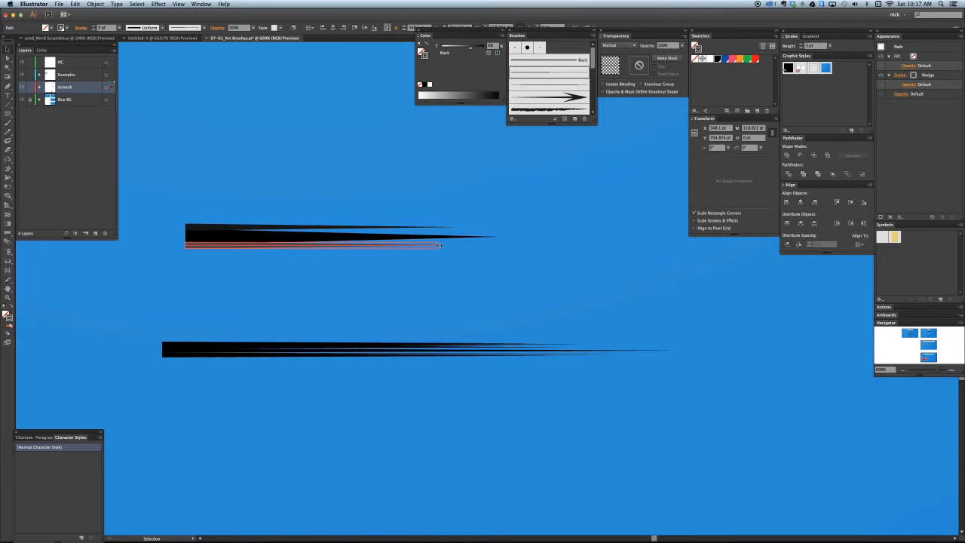
click(423, 269)
mouse_move(334, 221)
mouse_down()
mouse_move(351, 234)
mouse_move(261, 289)
mouse_up()
click(249, 291)
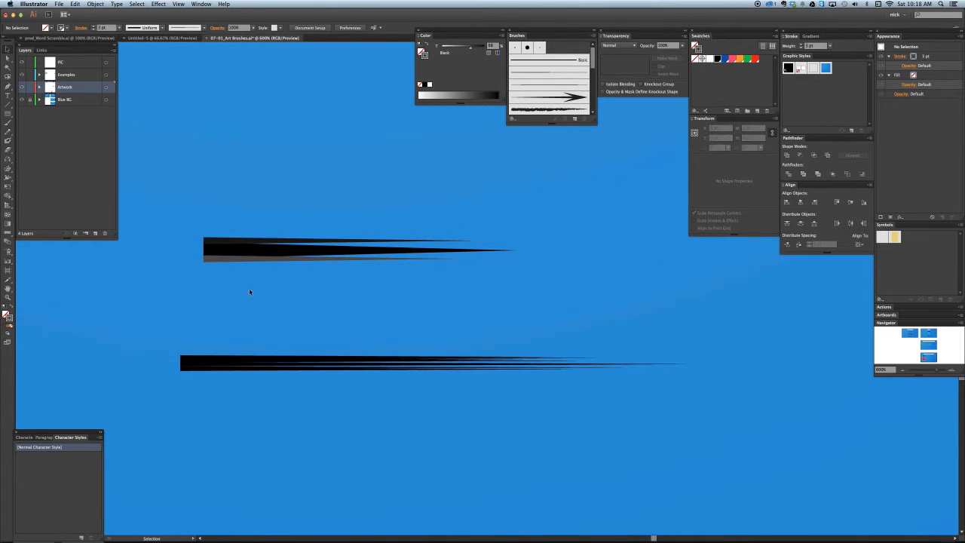
- Create an art brush named Hair from the three stacked tapered lines, with the colorization method set to Tints
key(super+y)
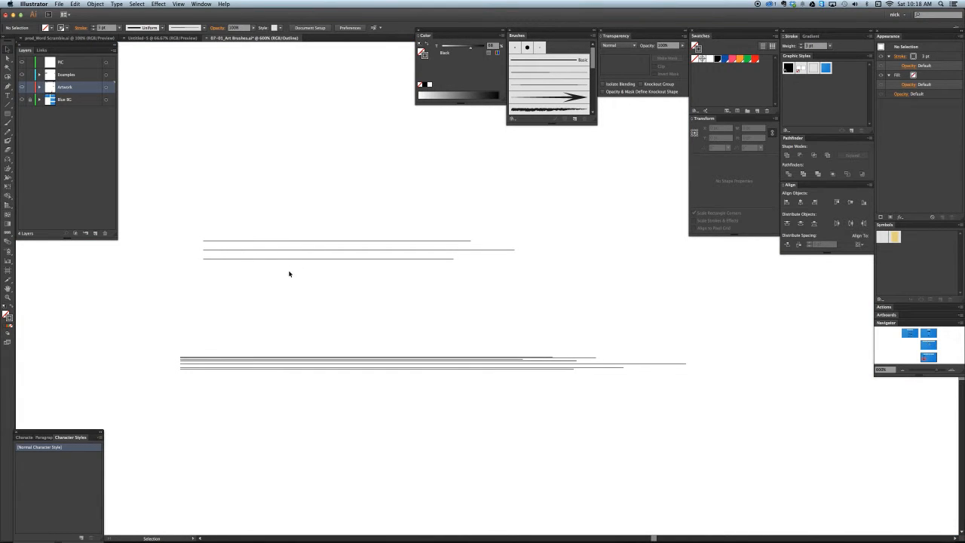
key(super+y)
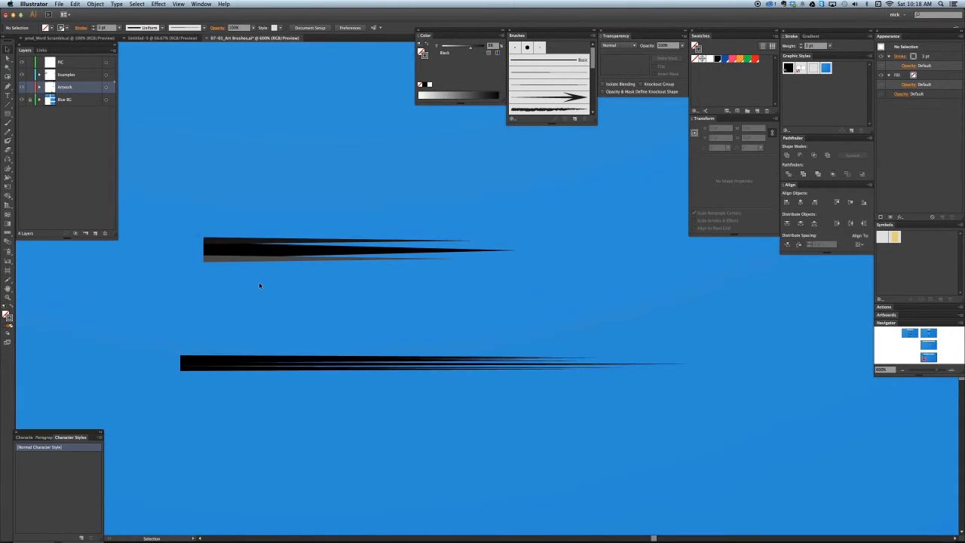
click(267, 250)
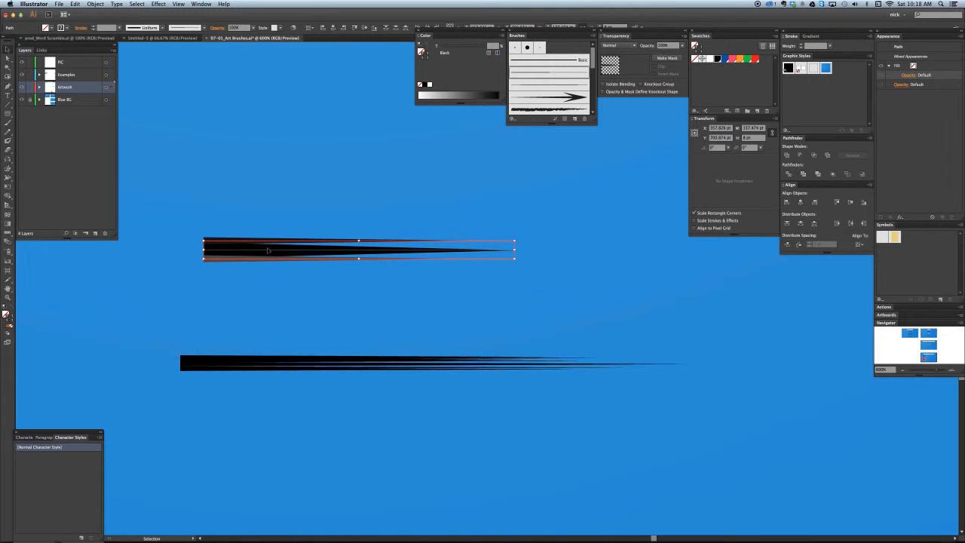
click(573, 120)
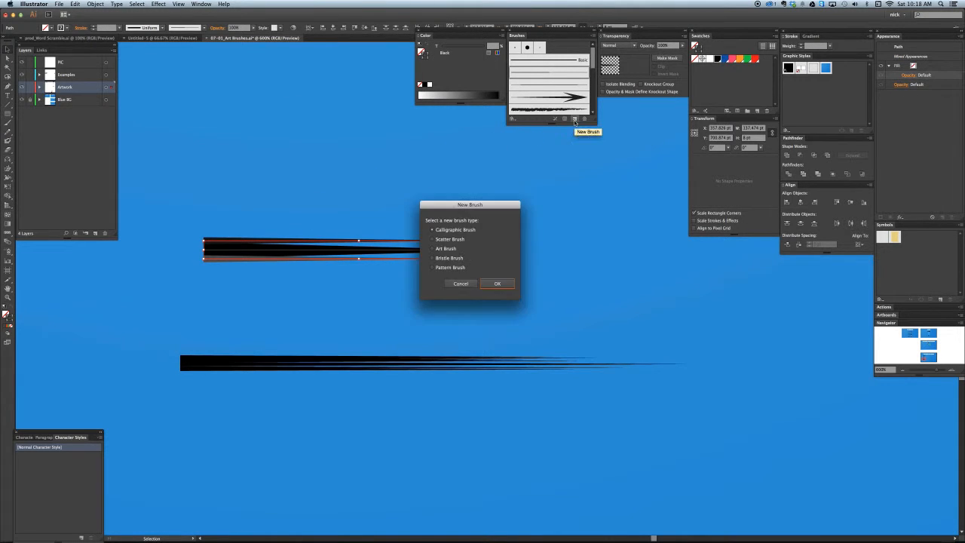
click(434, 248)
click(487, 279)
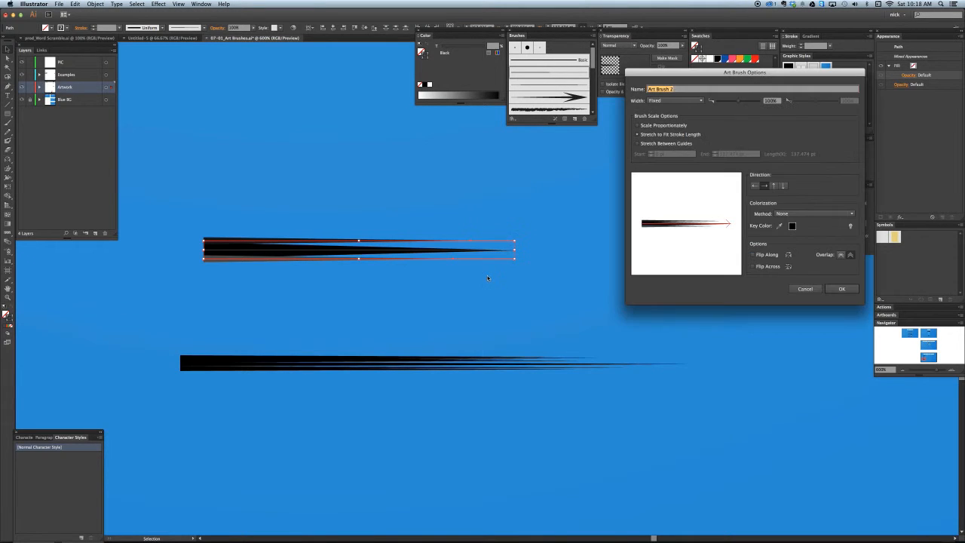
text(Hair)
click(785, 214)
click(783, 230)
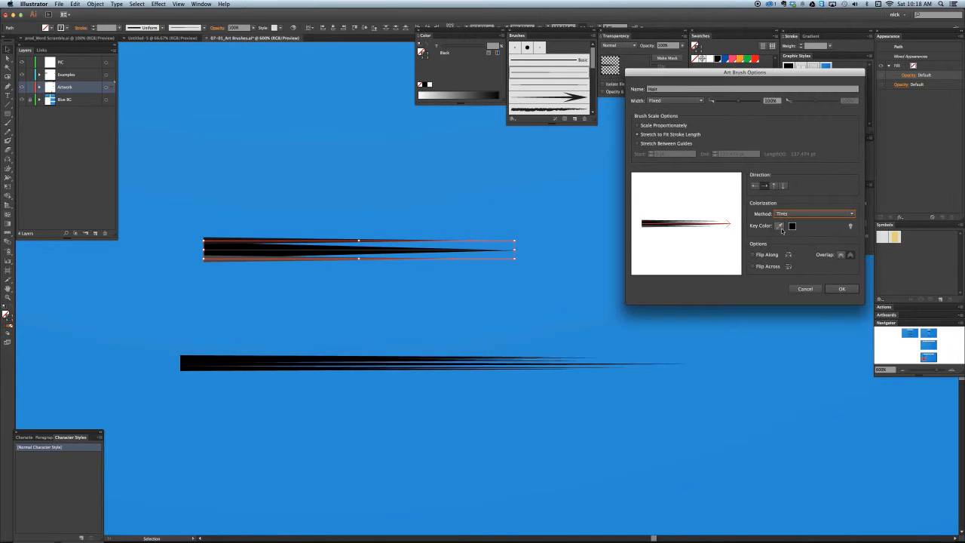
click(839, 289)
click(641, 268)
- Draw a smooth wavy path of three arcs with the Pen tool to the right of the tapered artwork
key(super+minus)
key(super+minus)
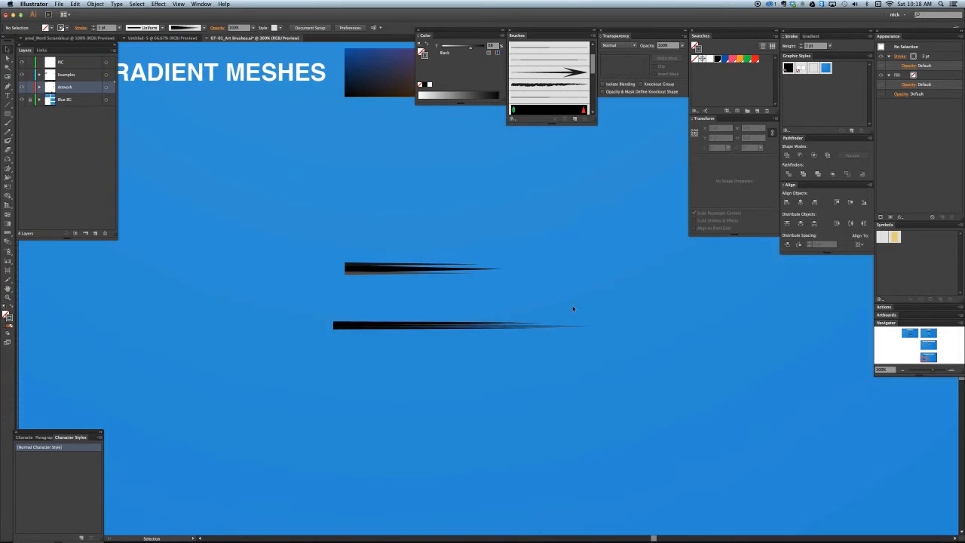
drag(572, 309, 387, 323)
key(p)
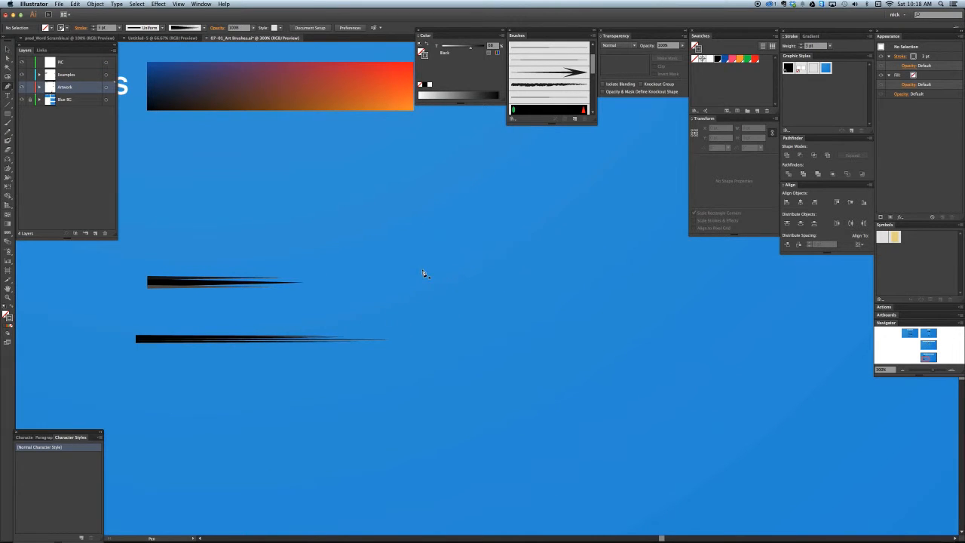
click(406, 249)
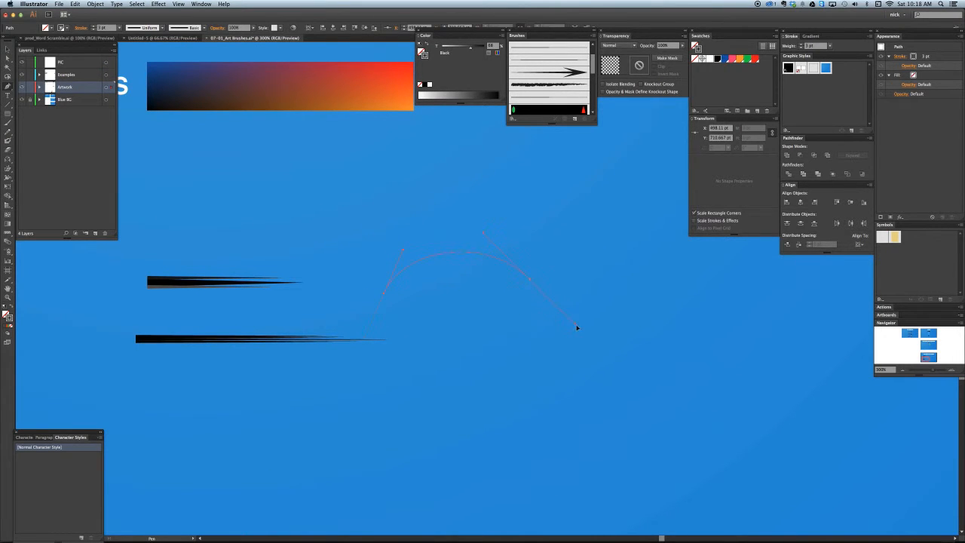
drag(576, 327, 578, 328)
drag(641, 284, 663, 269)
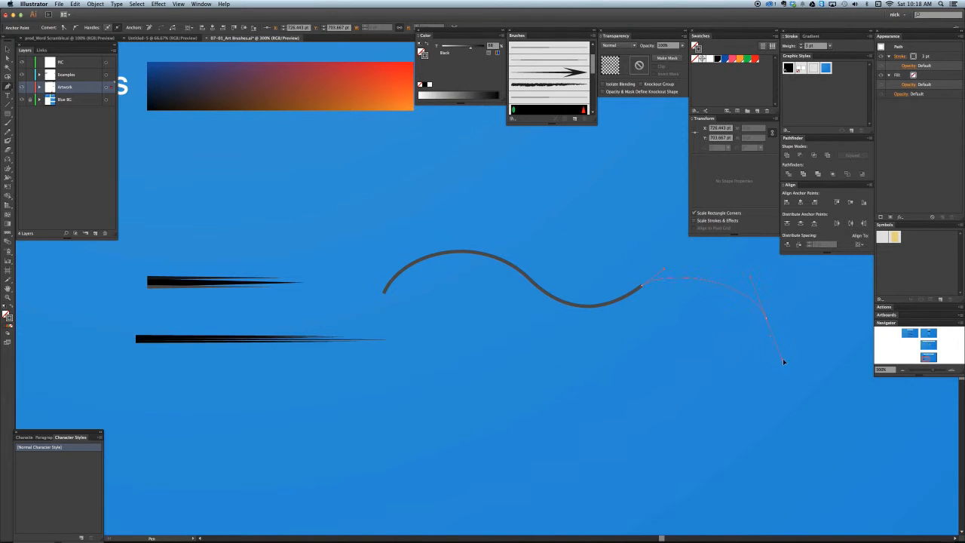
drag(792, 370, 791, 370)
key(v)
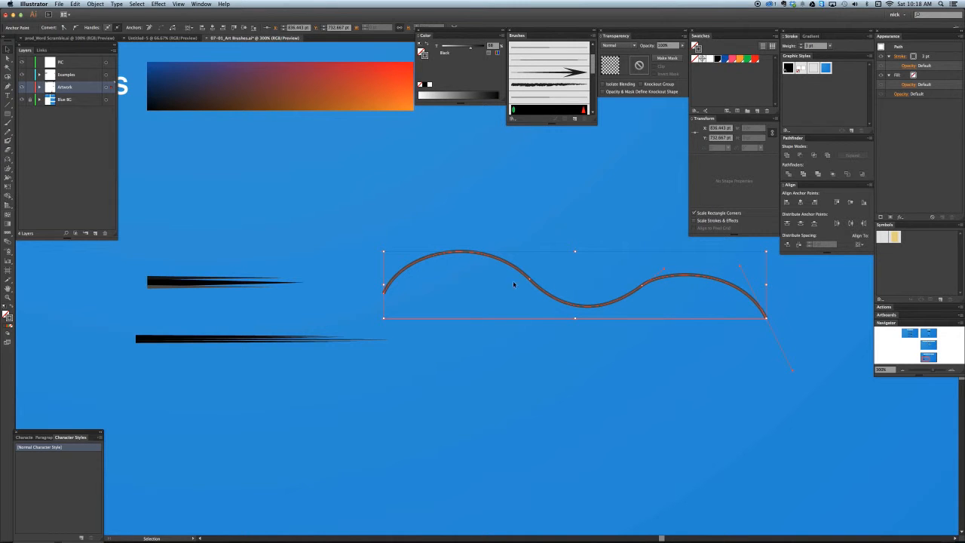
- Color the wavy path's stroke with the orange swatch at 83% tint and apply the Hair art brush to it
click(742, 59)
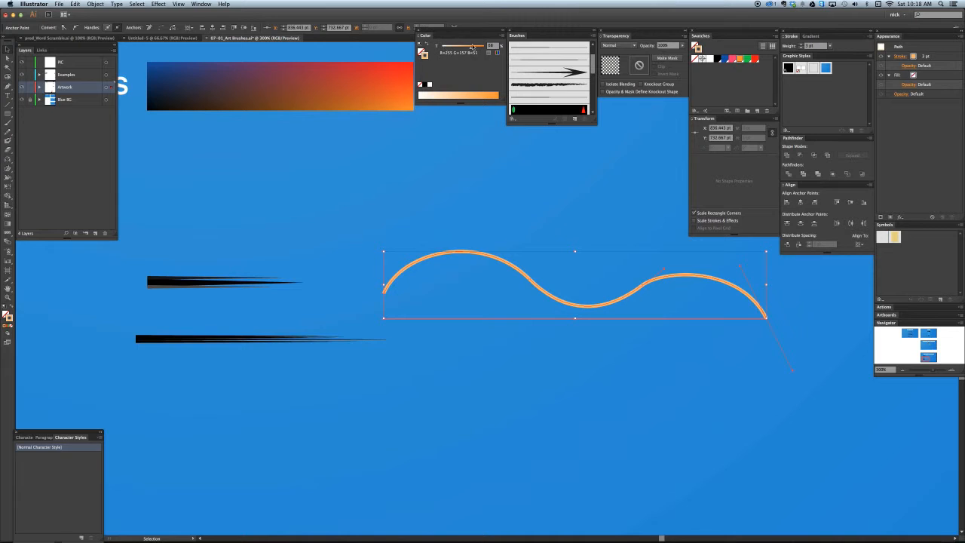
drag(473, 47, 477, 47)
scroll(587, 103, down, 10)
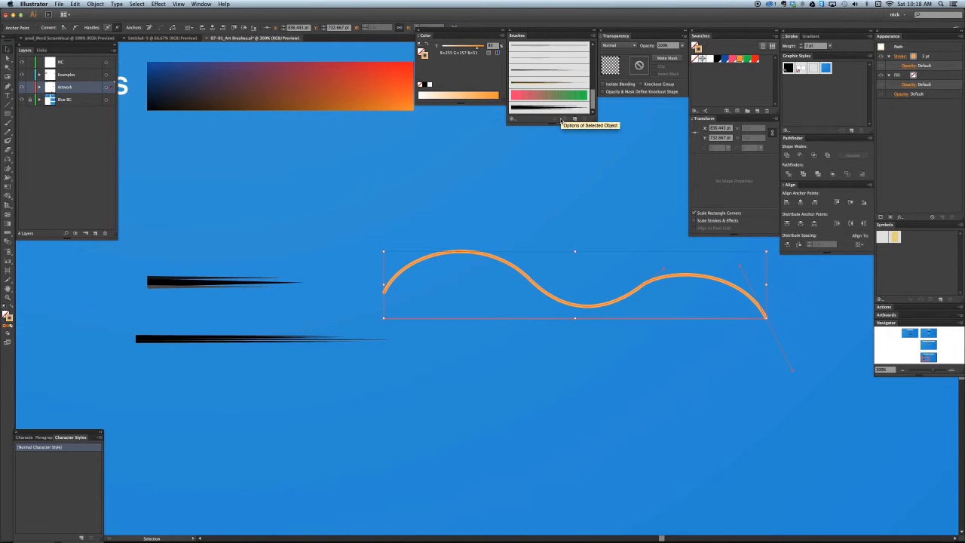
click(564, 109)
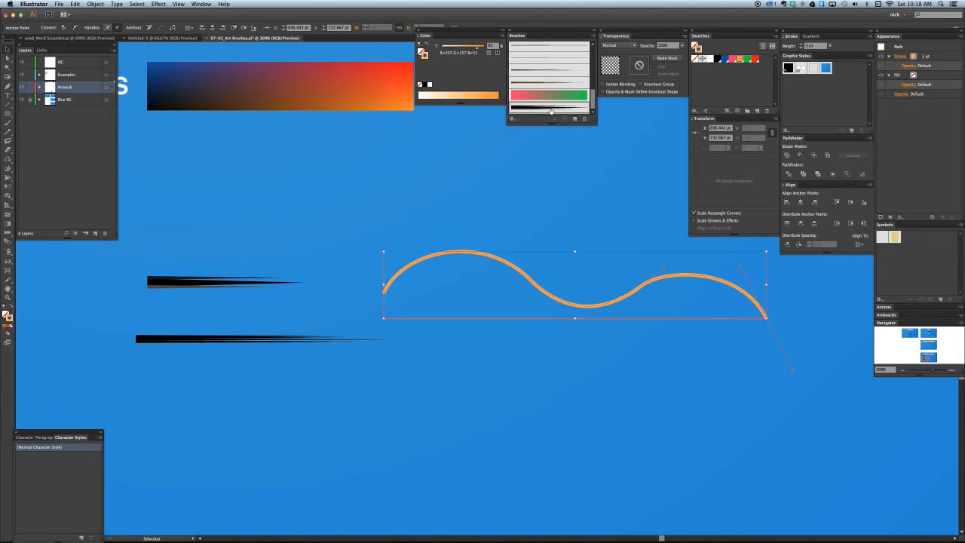
click(527, 244)
drag(526, 285, 484, 296)
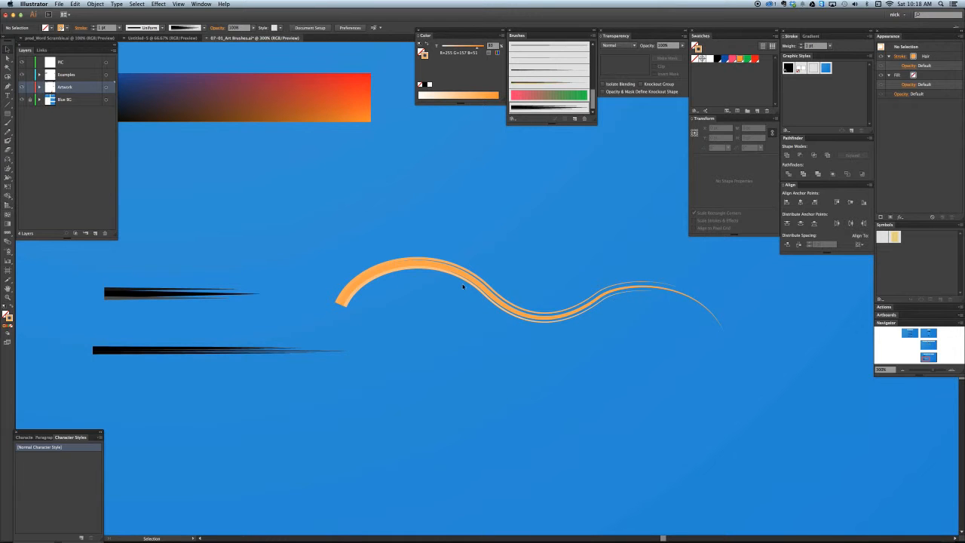
key(super+plus)
drag(504, 304, 433, 304)
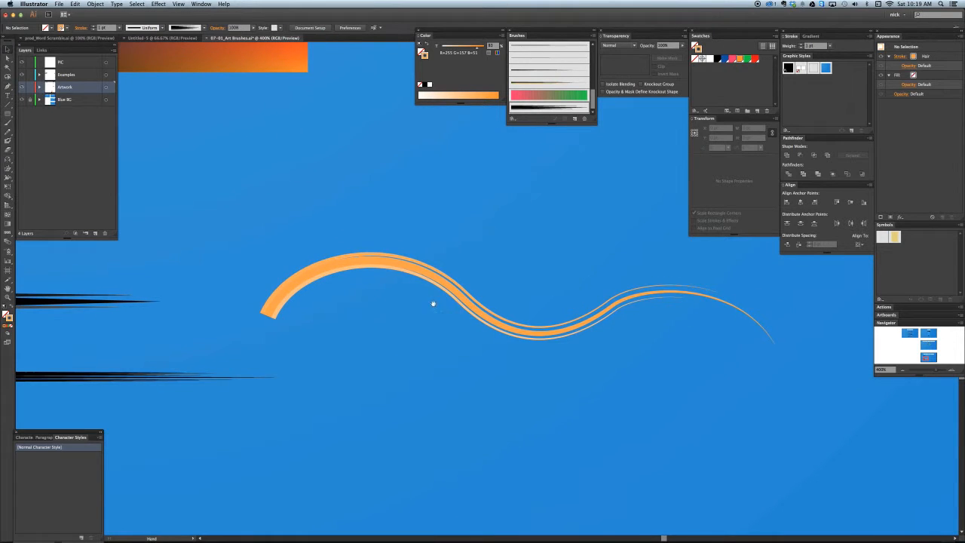
- Adjust the direction handle between the wavy path's second and third arcs to smooth the final curve slightly
key(a)
click(278, 322)
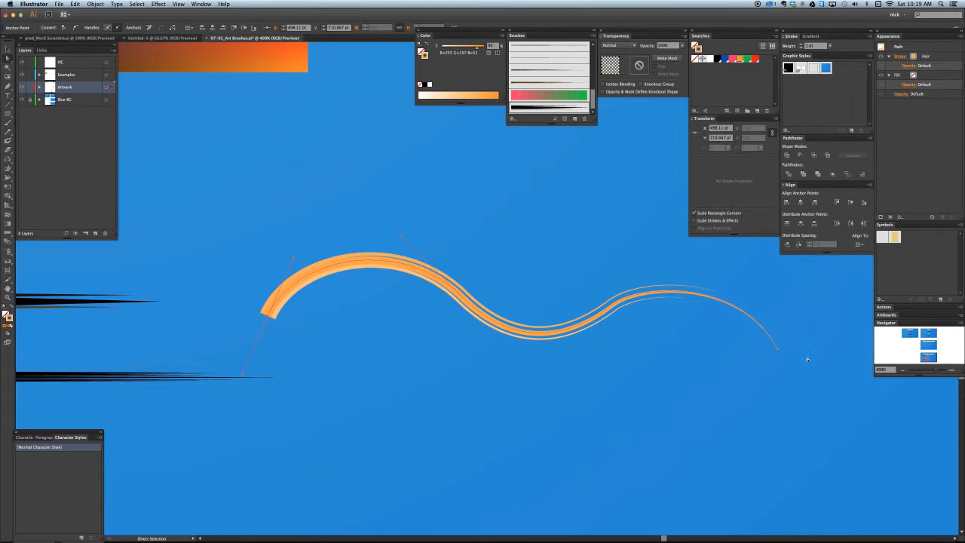
key(v)
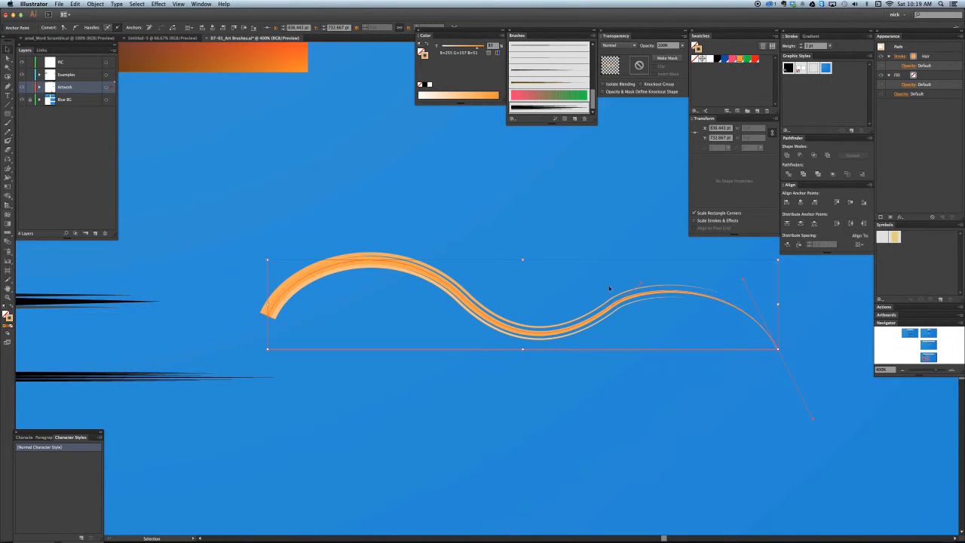
key(a)
click(650, 294)
drag(641, 287, 653, 279)
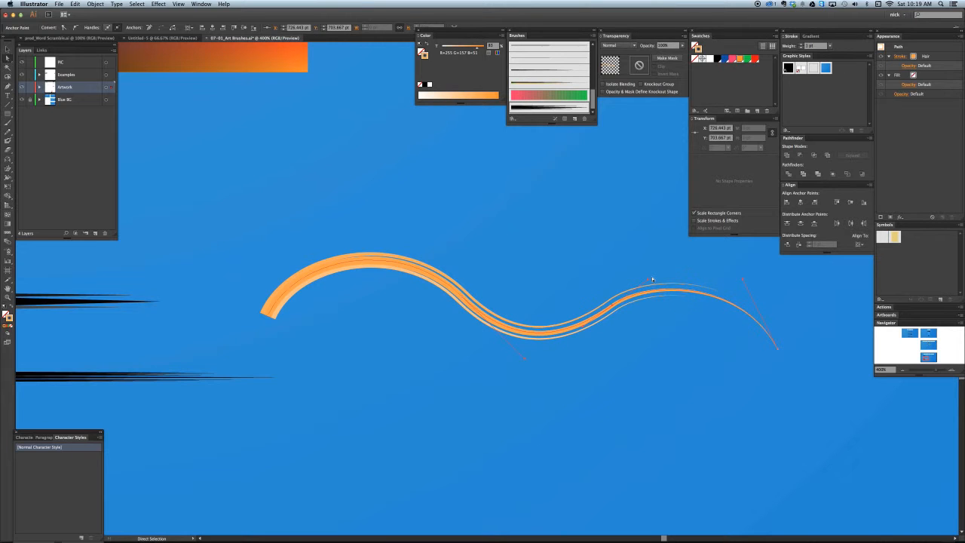
click(570, 284)
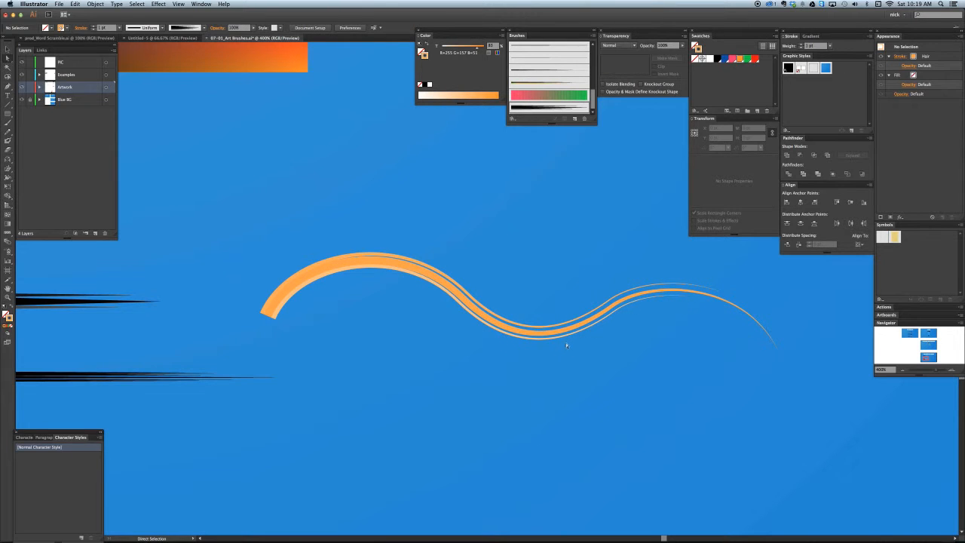
key(super+minus)
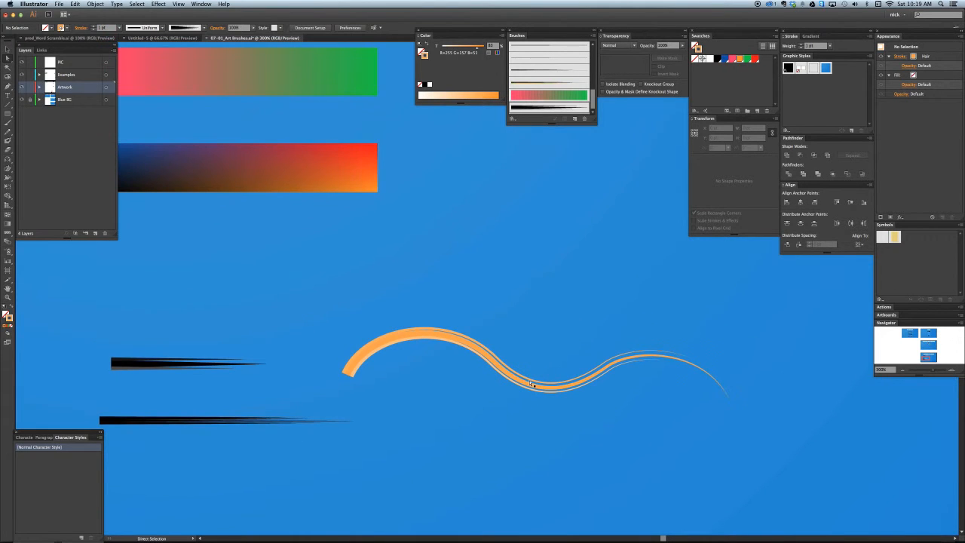
- Duplicate the upper thin tapered line just above itself, shorten the copy at its tapered end, and set its black tint to 82%
key(v)
key(a)
click(151, 369)
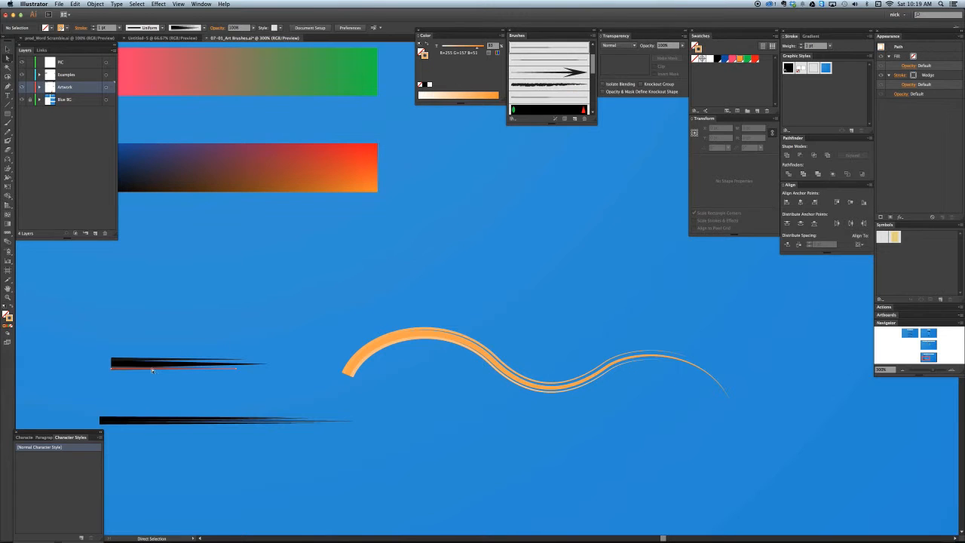
click(159, 379)
key(z)
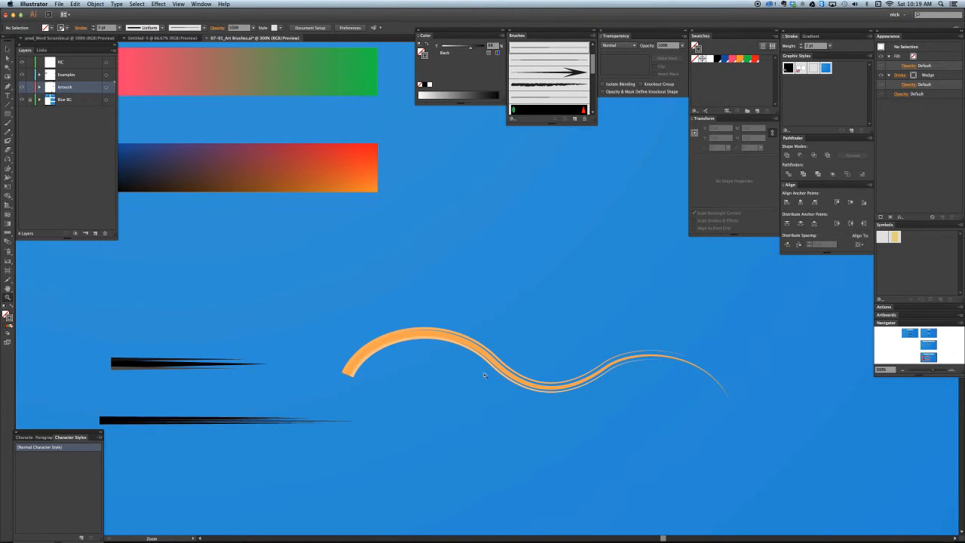
mouse_move(103, 318)
mouse_down()
mouse_move(435, 473)
mouse_move(480, 479)
mouse_up()
key(space)
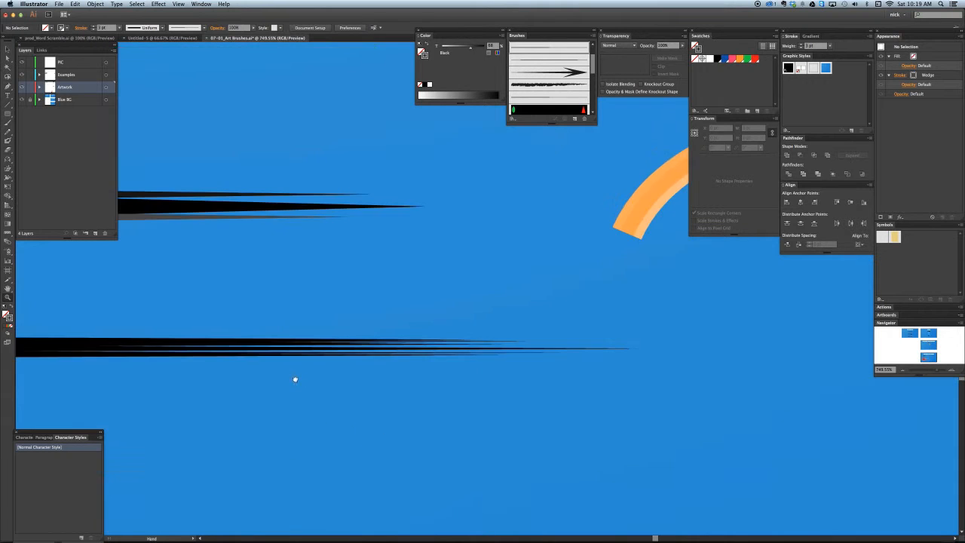
drag(295, 379, 473, 466)
scroll(377, 394, up, 3)
key(a)
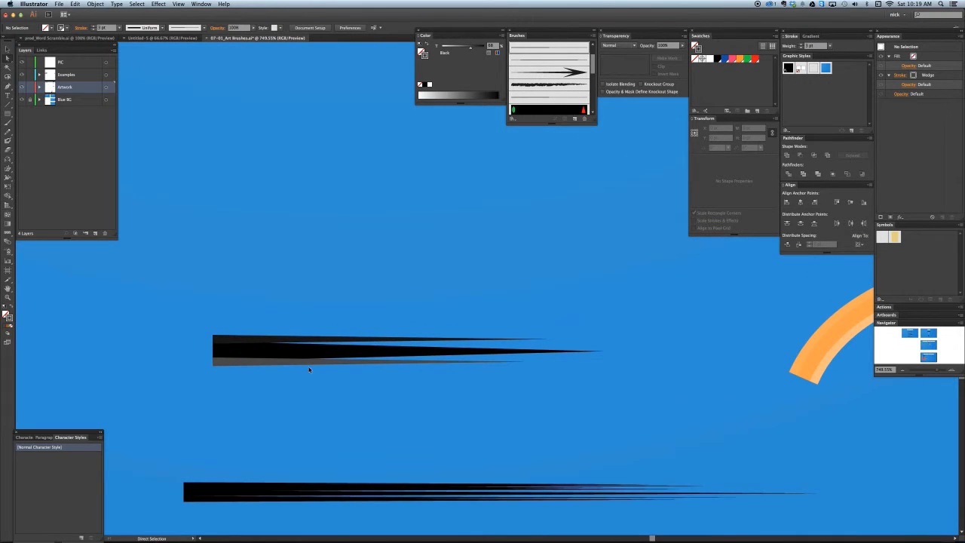
key(v)
click(310, 339)
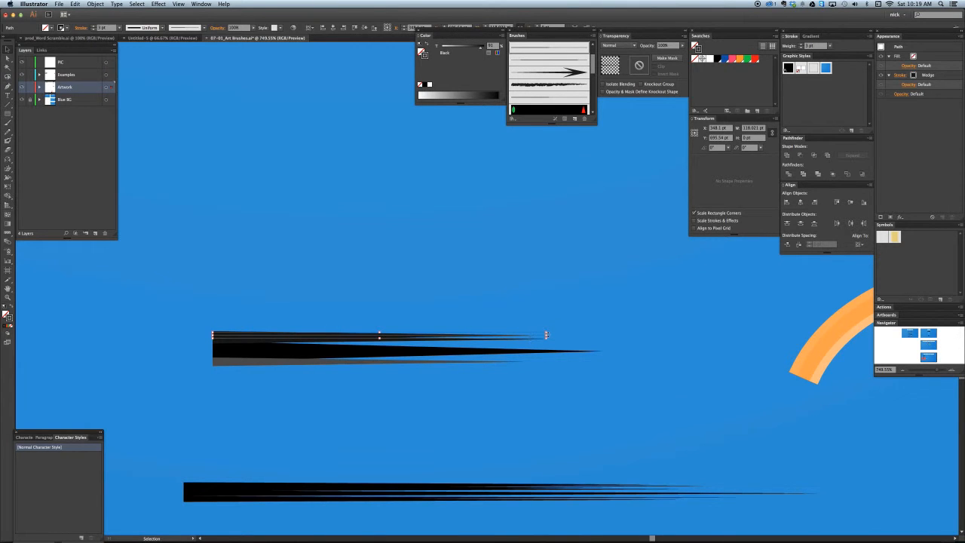
drag(545, 335, 491, 334)
click(435, 292)
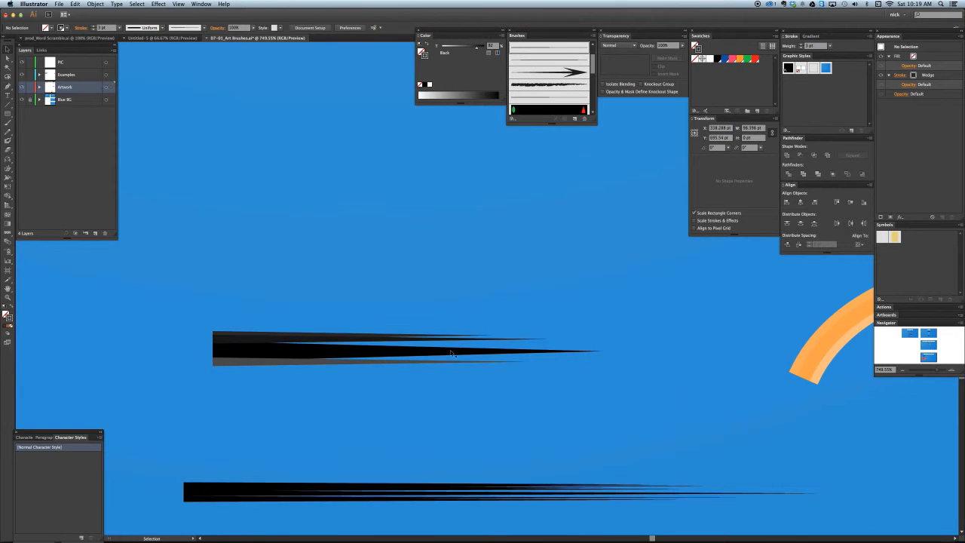
- Duplicate the topmost tapered line slightly higher, shorten the new copy further, and set its black tint to 70%
key(a)
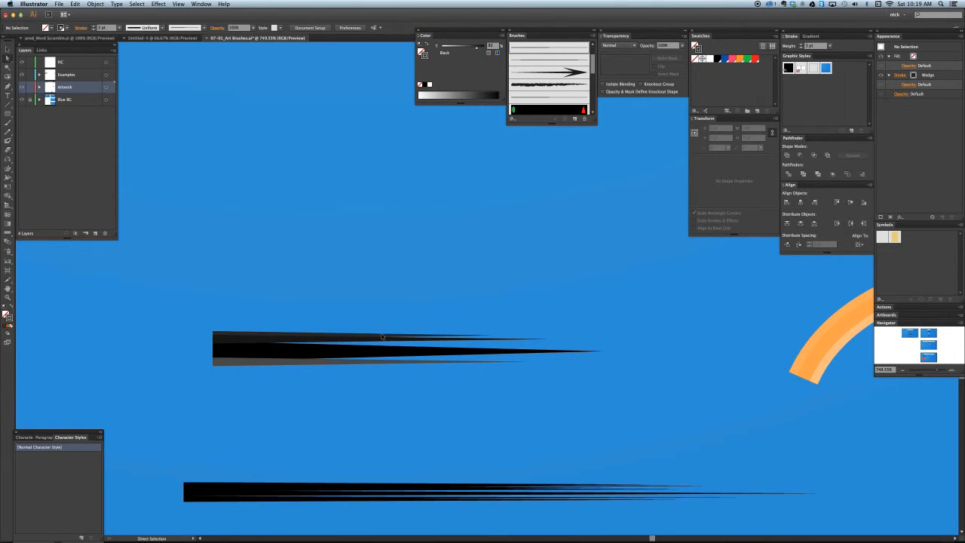
click(384, 335)
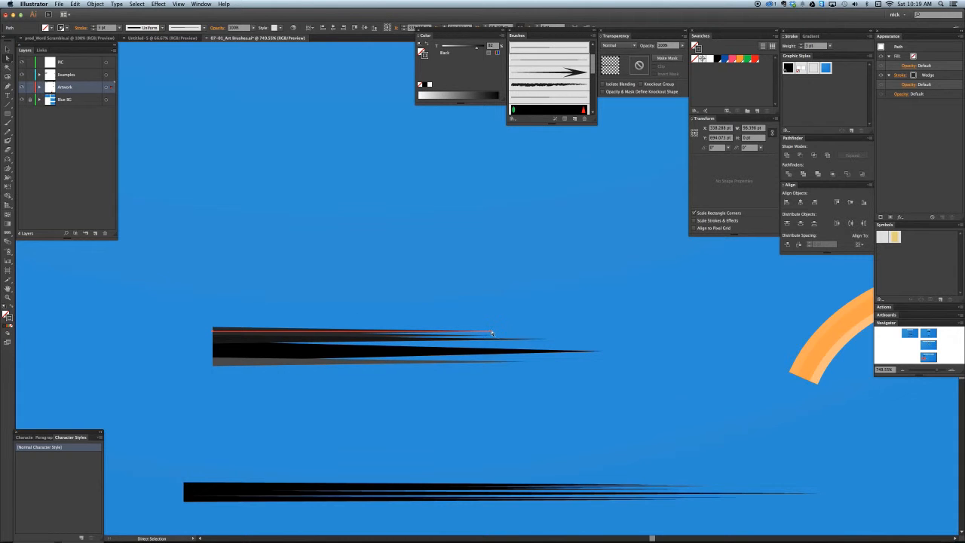
drag(492, 332, 468, 335)
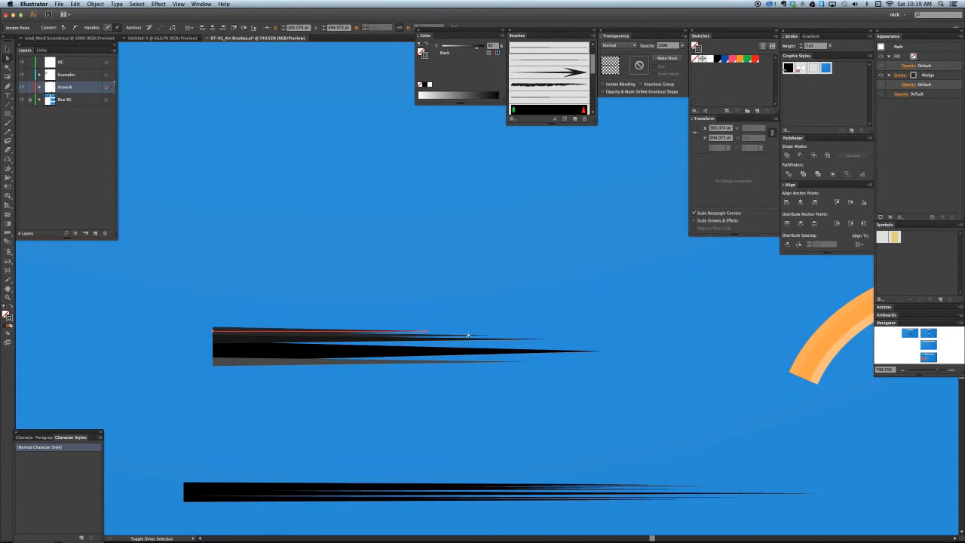
click(469, 319)
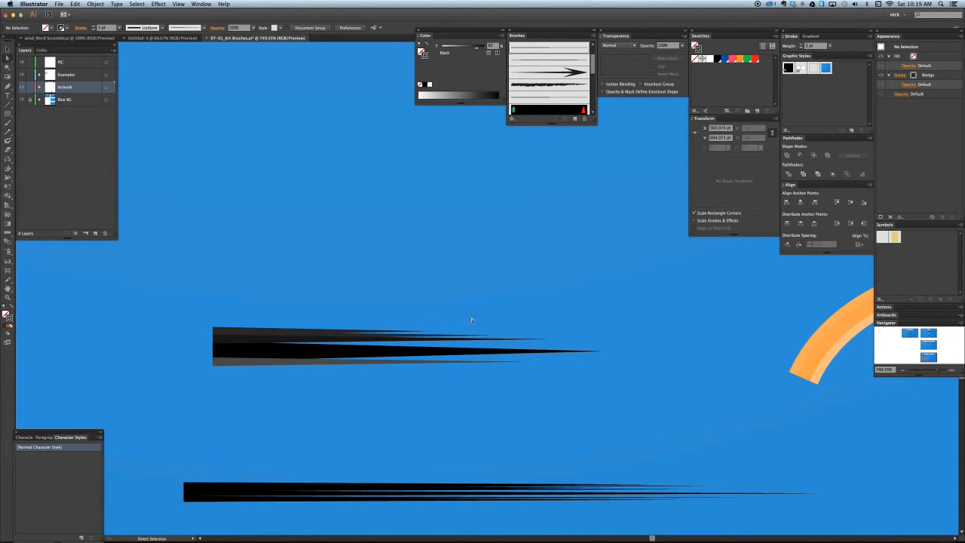
click(360, 330)
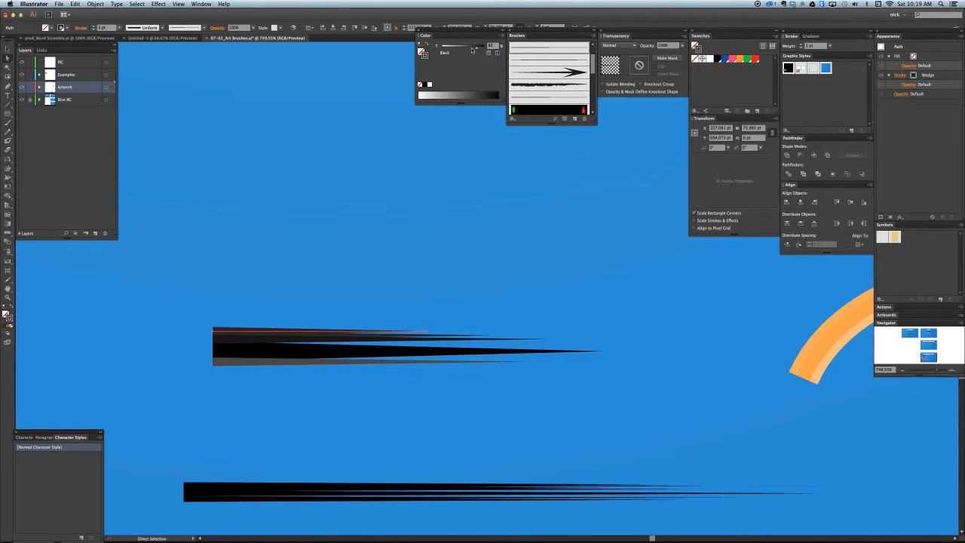
drag(475, 49, 471, 49)
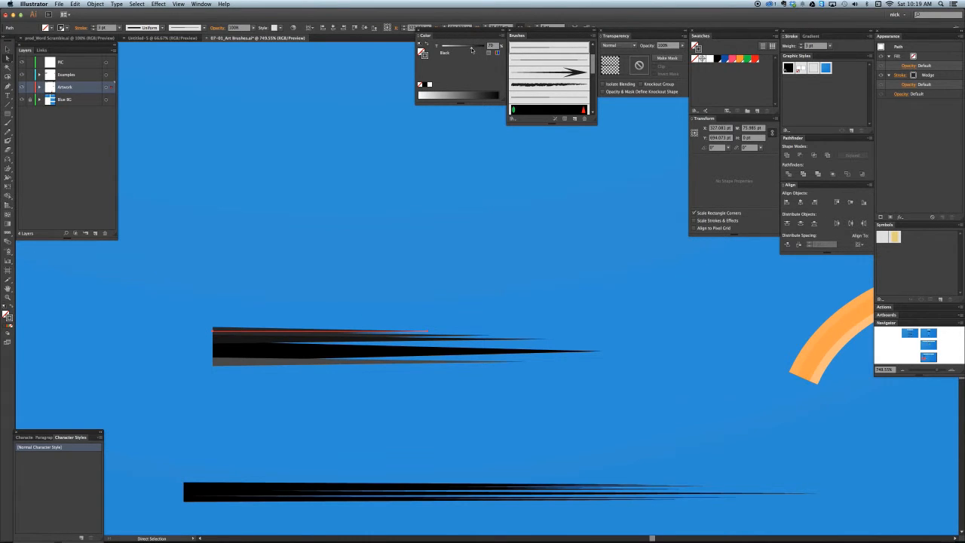
click(370, 216)
- Duplicate the thick middle tapered line below the gray line, shorten the copy, and set its black tint to 98%
key(v)
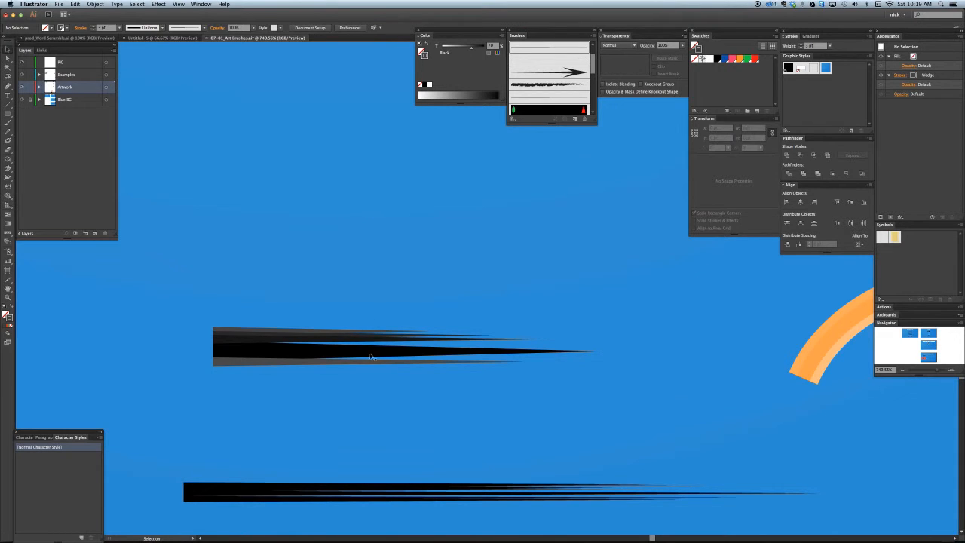
click(344, 365)
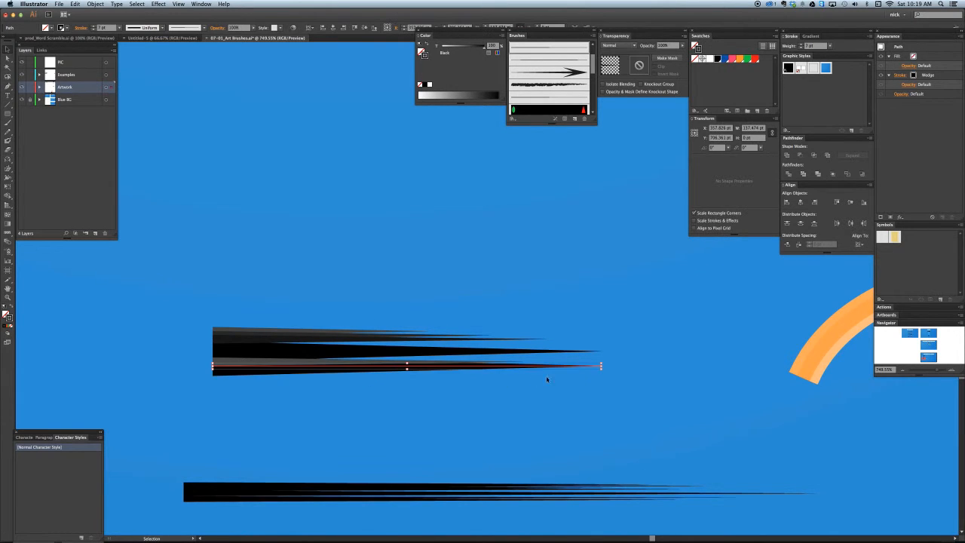
drag(600, 366, 513, 365)
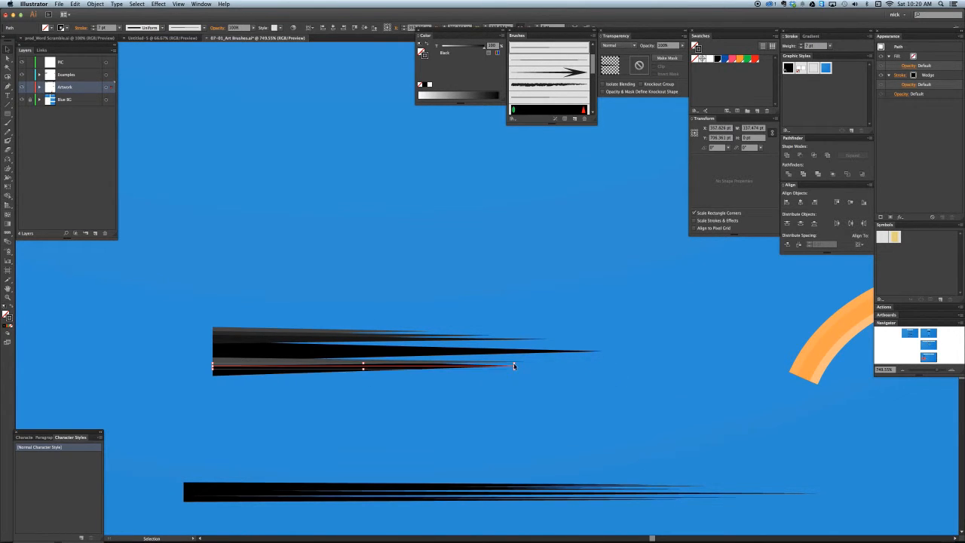
click(484, 49)
click(520, 368)
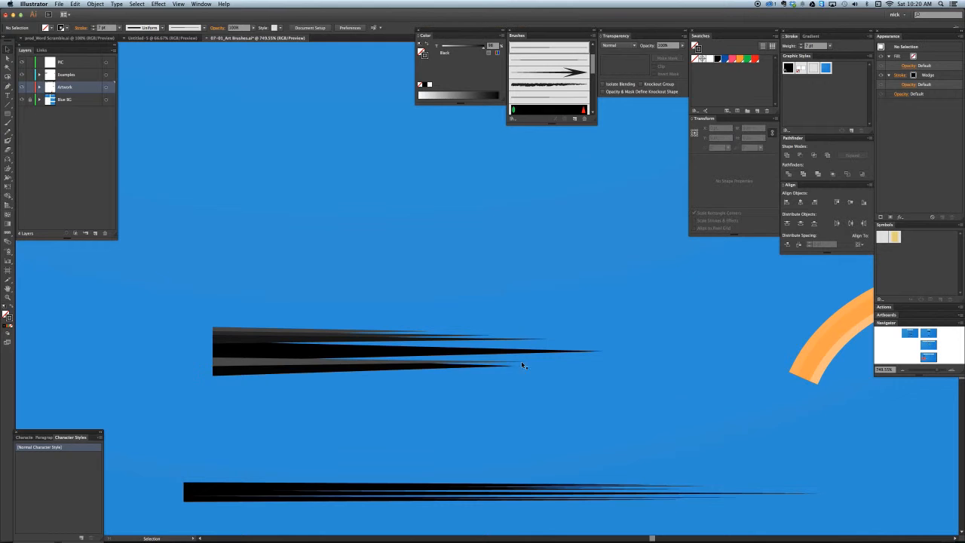
- Duplicate the lower gray line upward onto the thick middle line and shorten the copy to roughly half the stack's length
key(a)
click(435, 363)
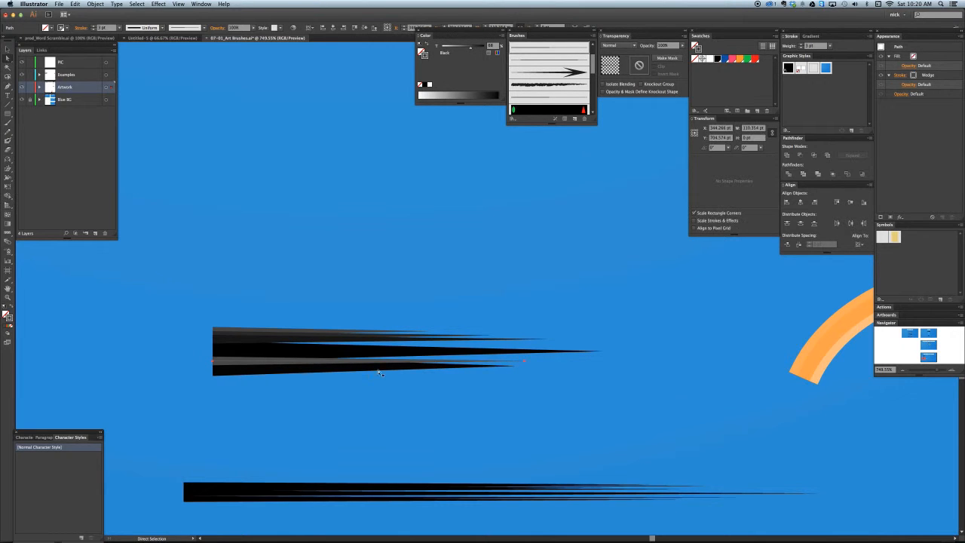
drag(339, 365, 340, 355)
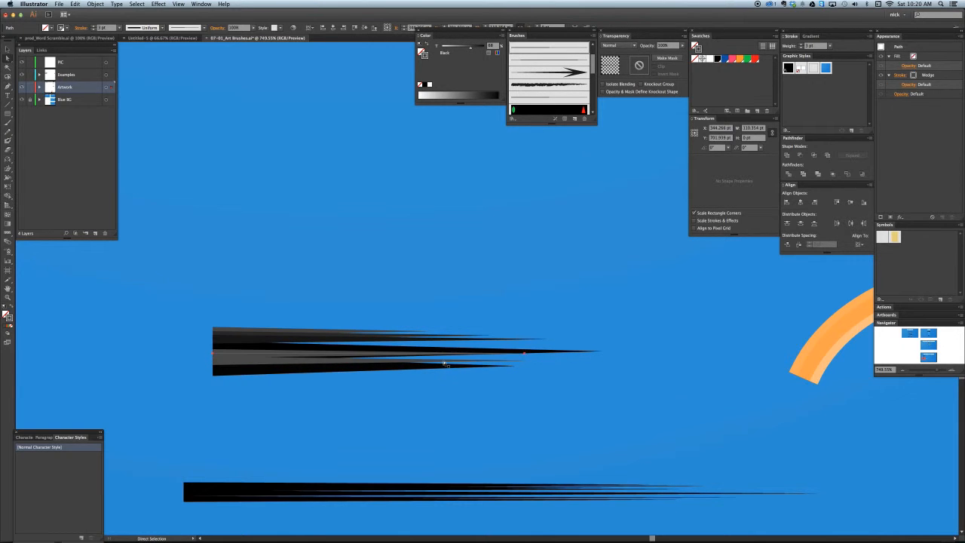
key(v)
drag(526, 352, 394, 354)
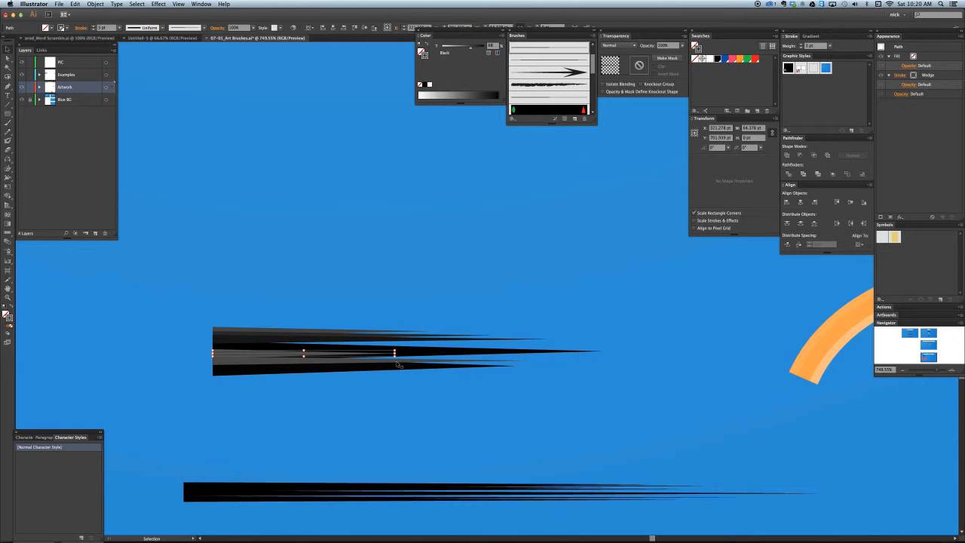
- Nudge the short gray copy down slightly, lengthen it a little at its tapered end, and darken its black tint
key(Down)
key(Down)
key(Down)
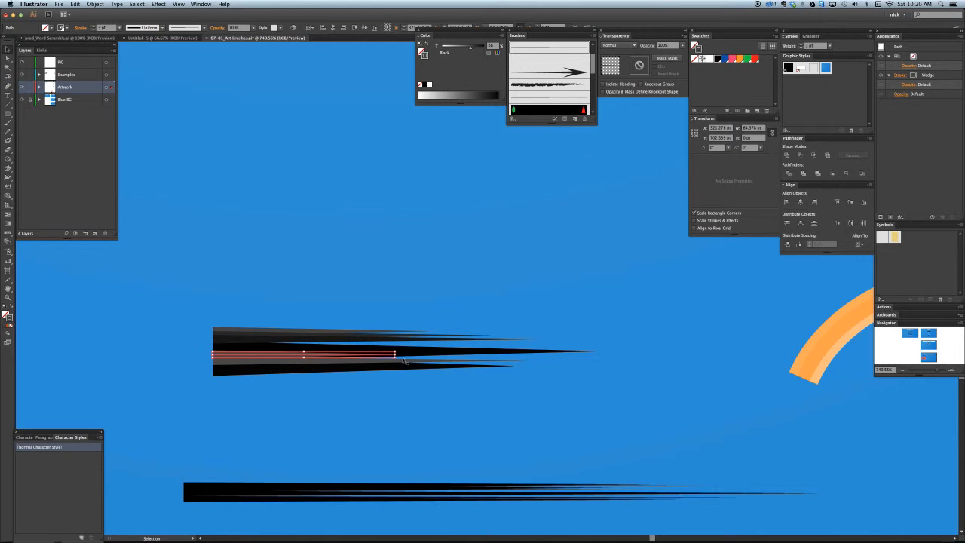
drag(395, 354, 426, 353)
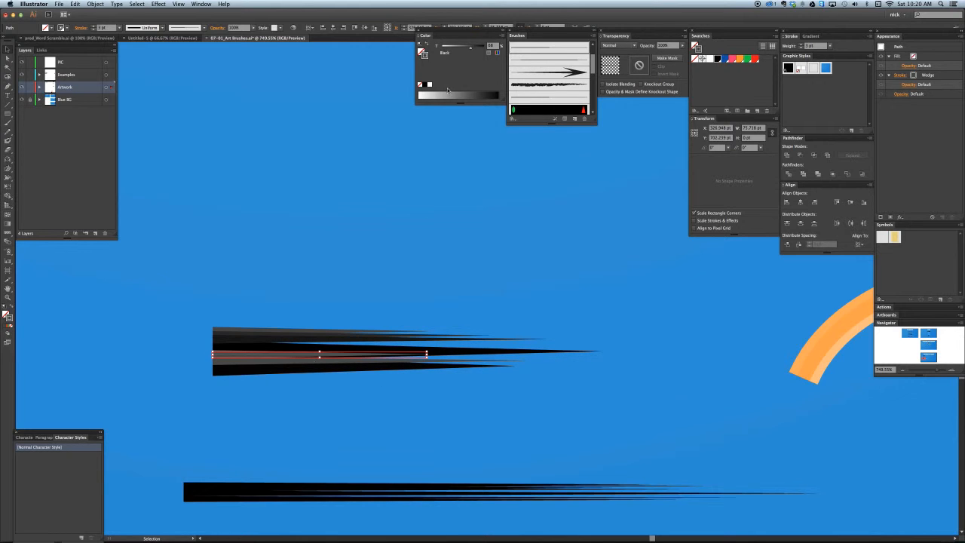
drag(472, 49, 477, 48)
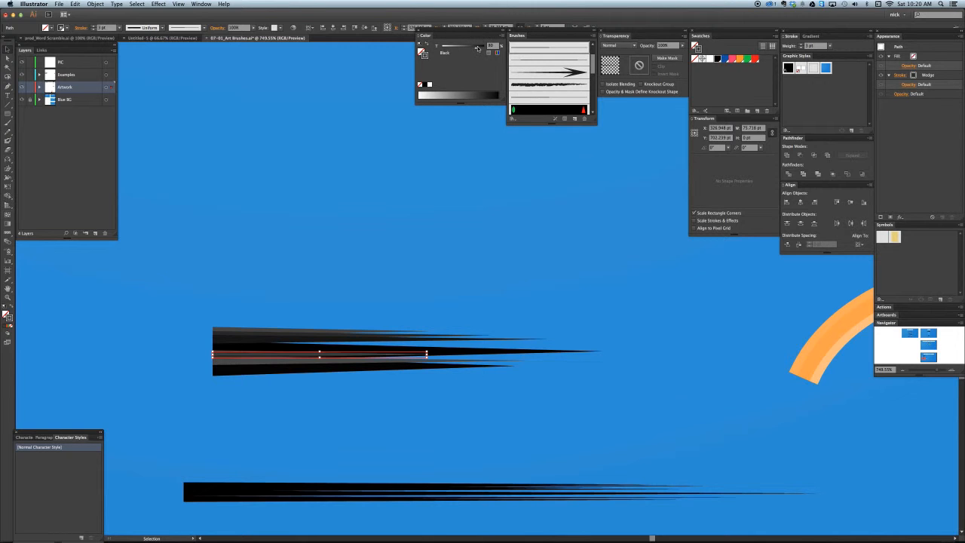
- Add a shortened copy of the lower thick line just below it at 75% black tint, placed behind the original
drag(394, 366, 395, 374)
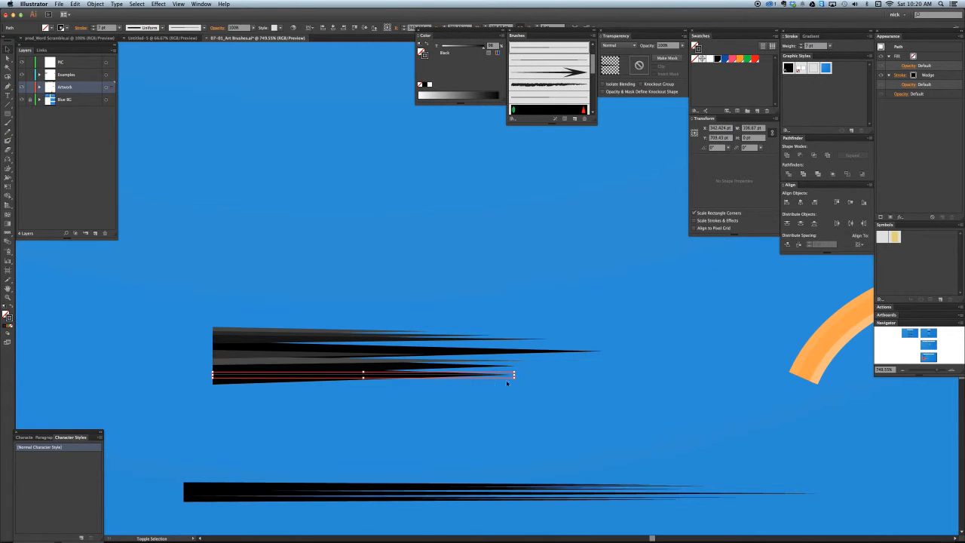
drag(514, 374, 458, 374)
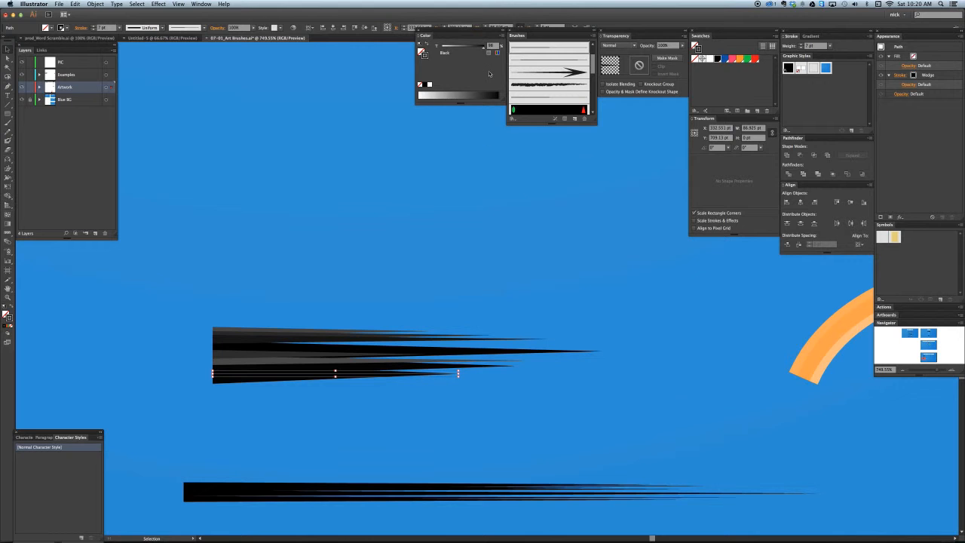
drag(481, 47, 474, 46)
click(447, 303)
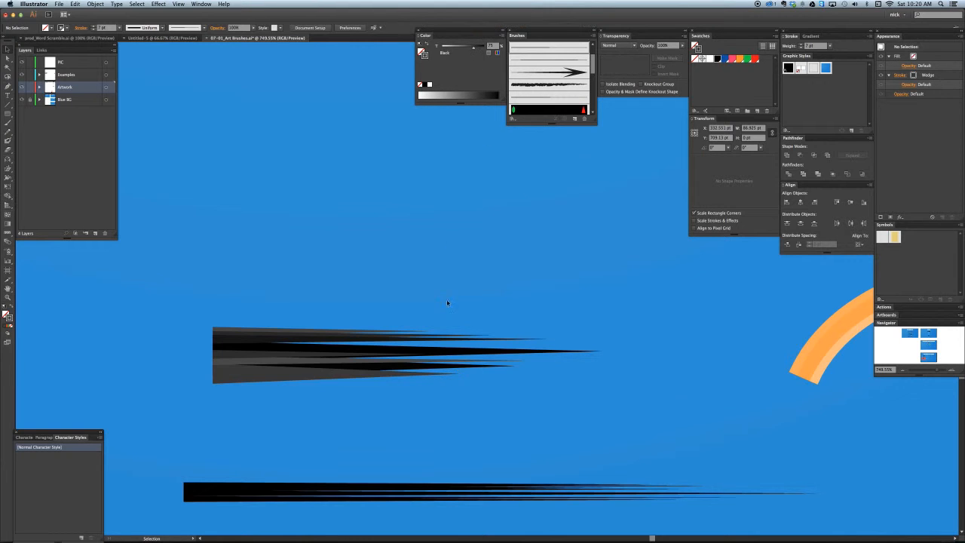
click(311, 376)
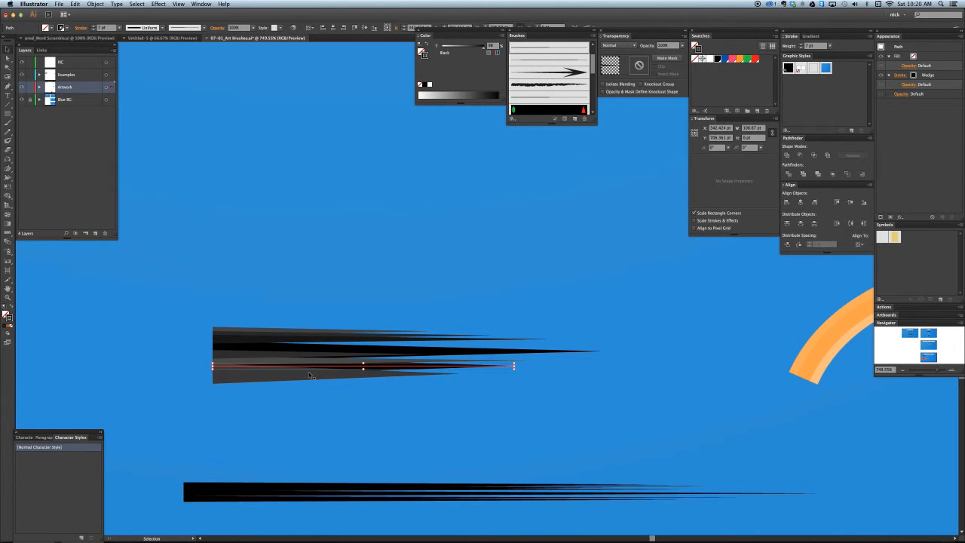
click(309, 375)
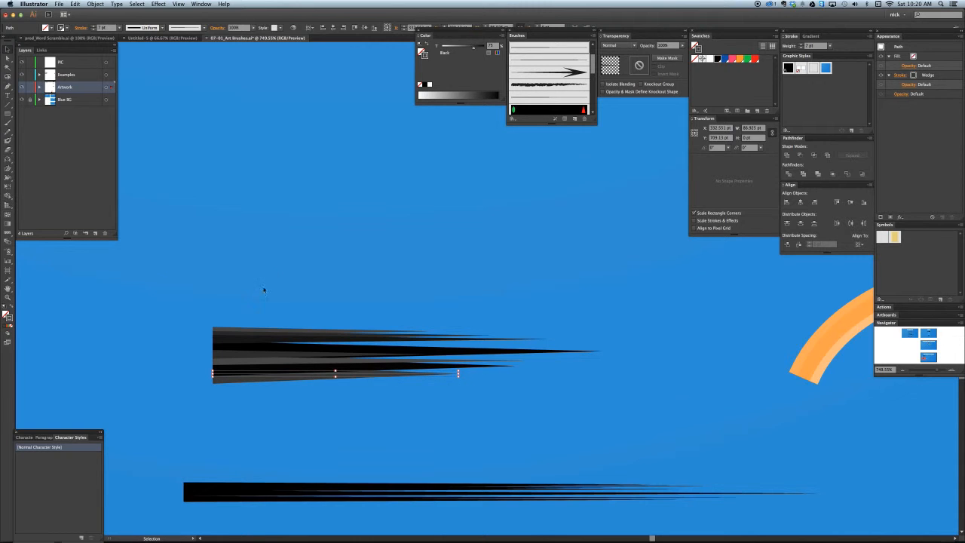
- Replace the Hair art brush with the complete stack of tapered lines, keeping its options, and apply the change to existing strokes
shift+click(372, 356)
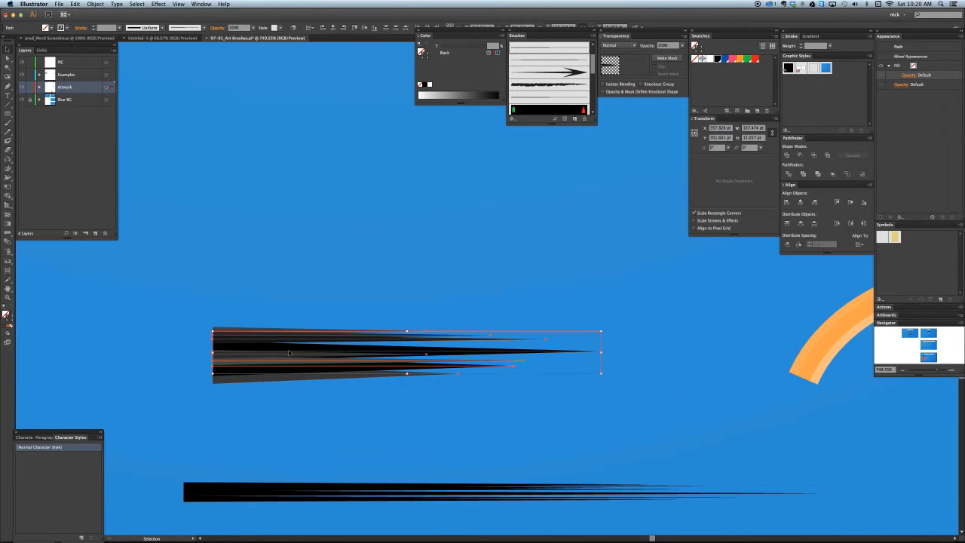
scroll(551, 94, down, 3)
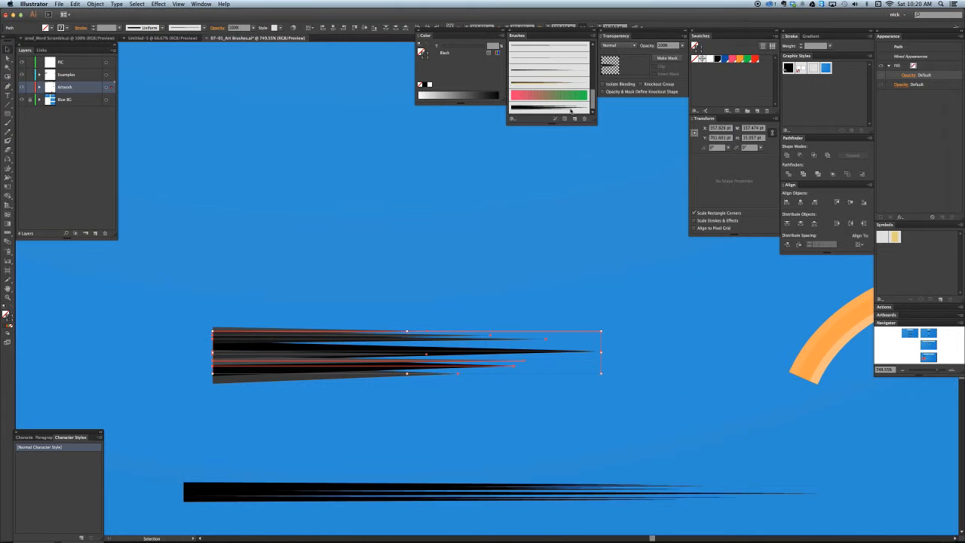
drag(363, 332, 539, 113)
key(a)
key(ctrl+minus)
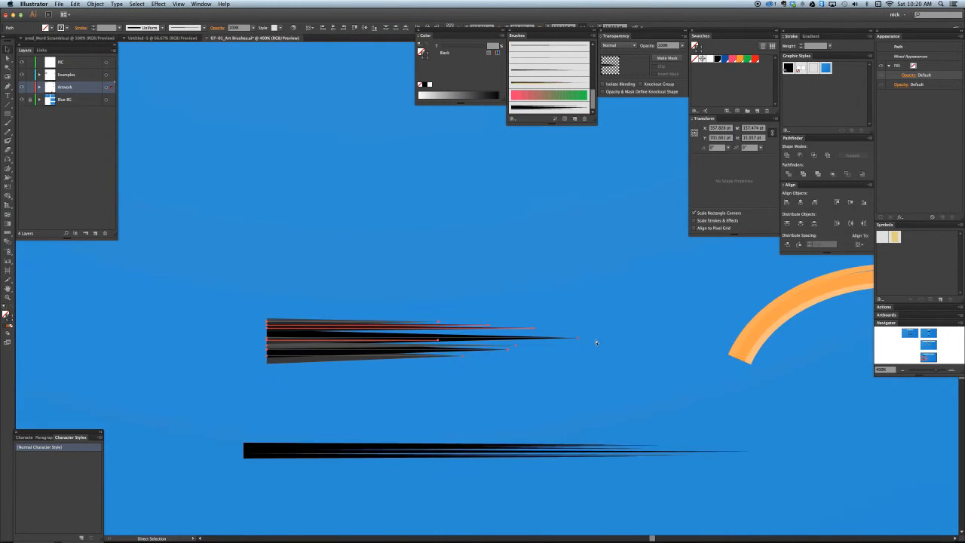
key(ctrl+minus)
drag(658, 319, 476, 340)
key(v)
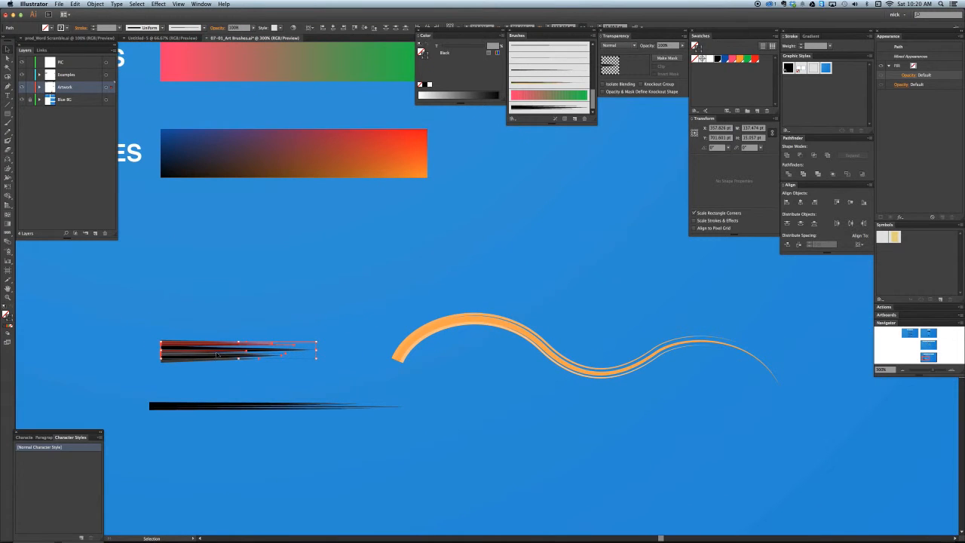
drag(217, 354, 526, 114)
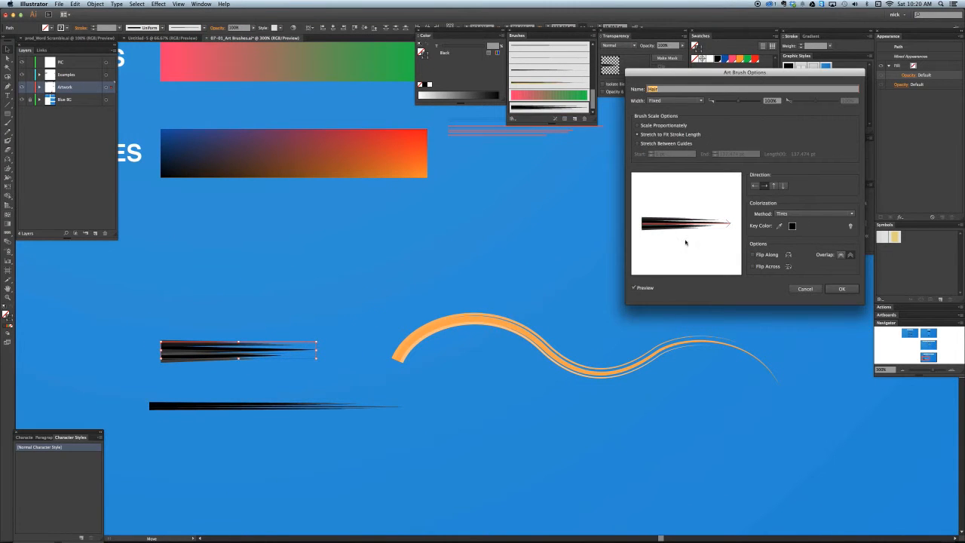
click(839, 288)
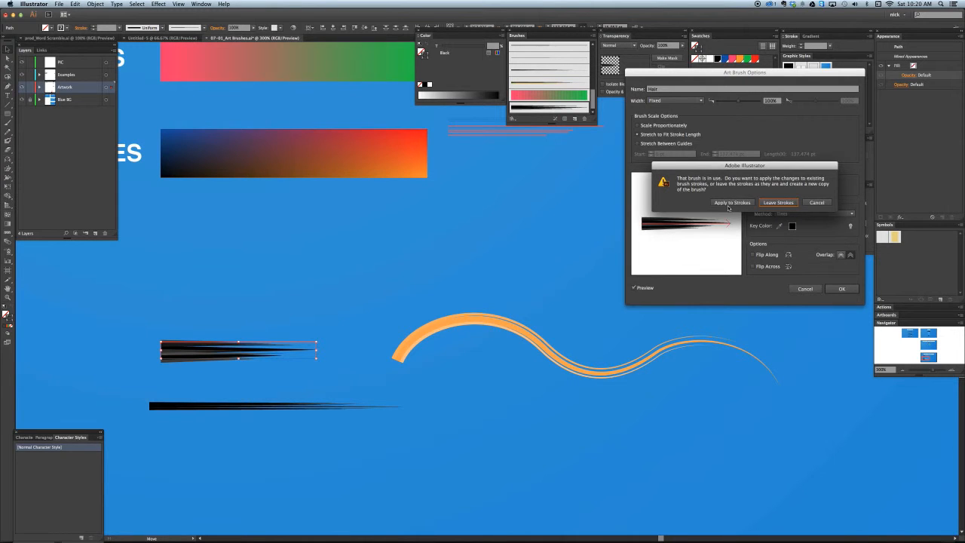
click(729, 204)
click(616, 291)
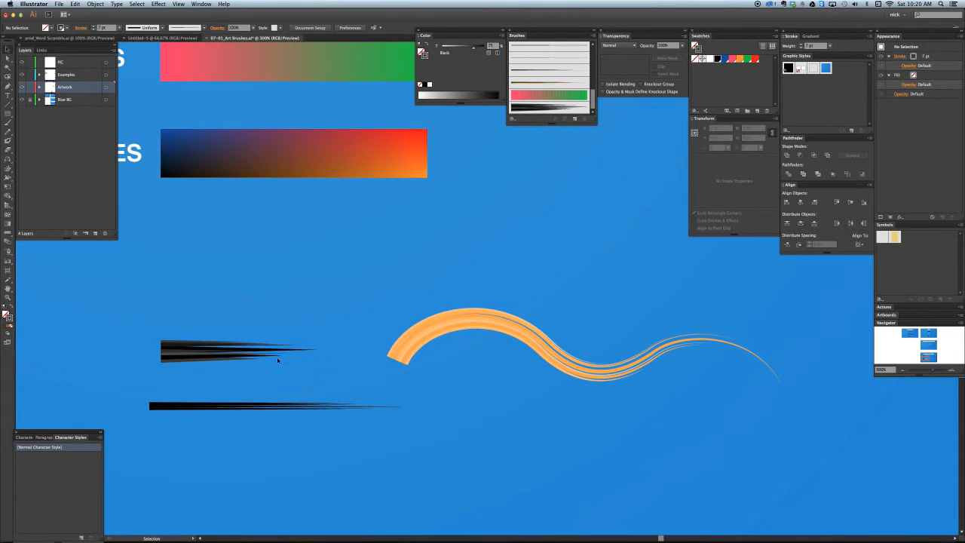
- Draw a wavy three-point strand just above the orange hair path with the Pen tool, using that path's Hair brush stroke
click(226, 349)
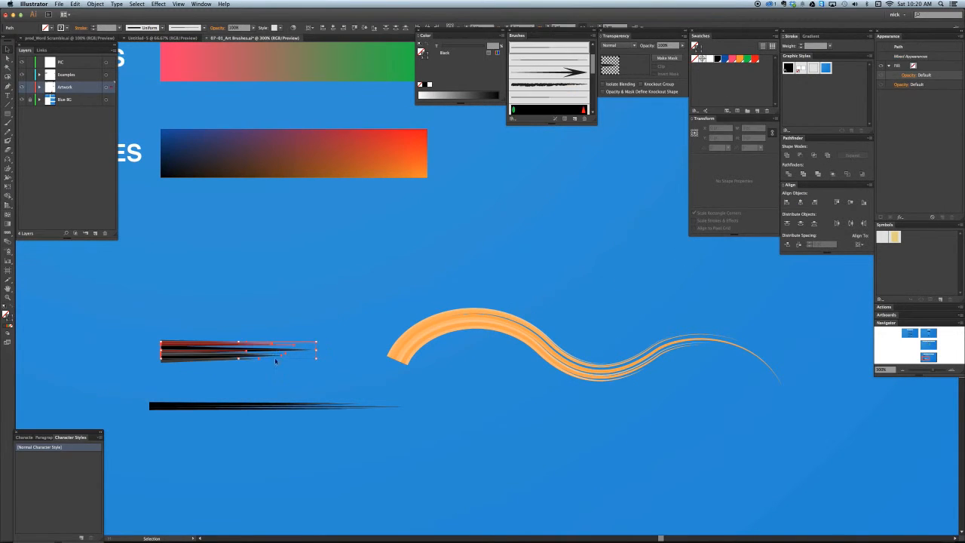
click(718, 381)
drag(672, 379, 570, 366)
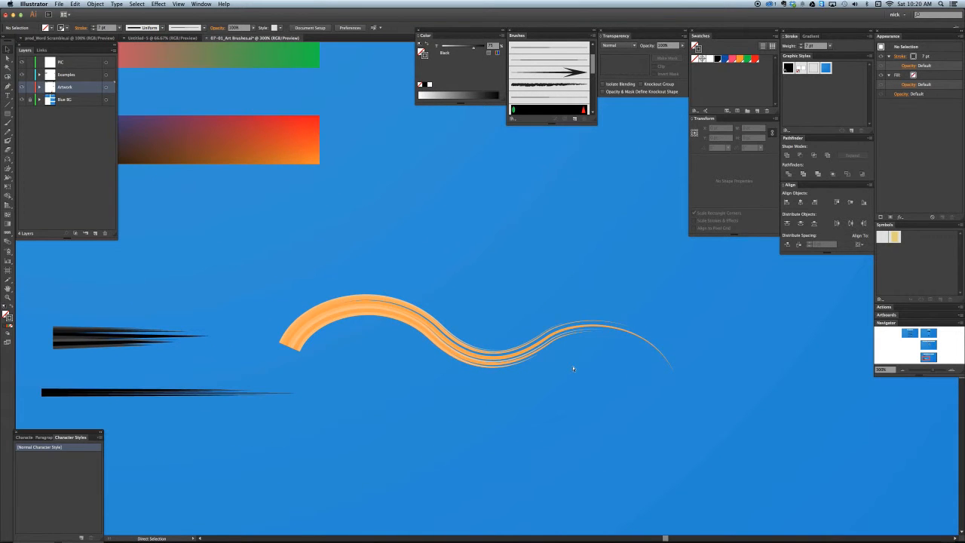
click(340, 318)
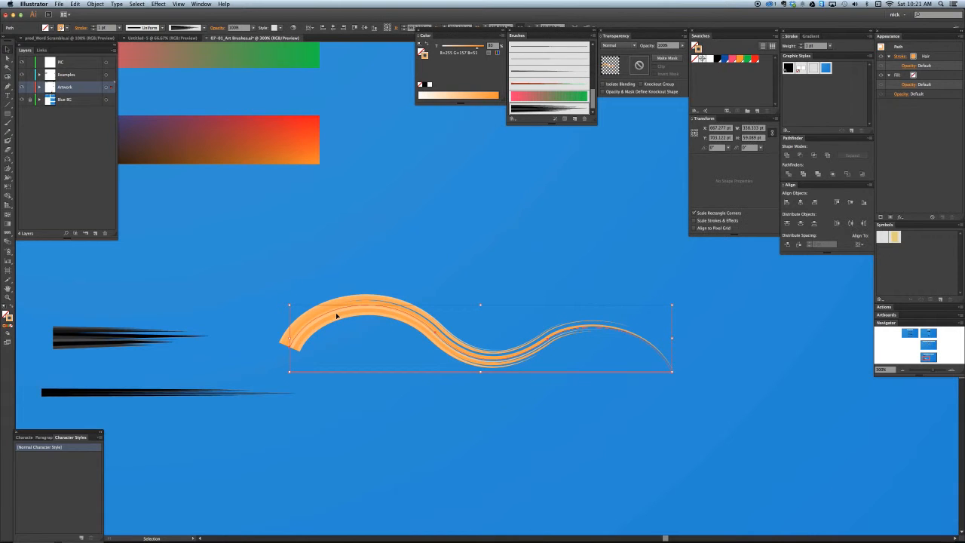
key(p)
super+click(283, 352)
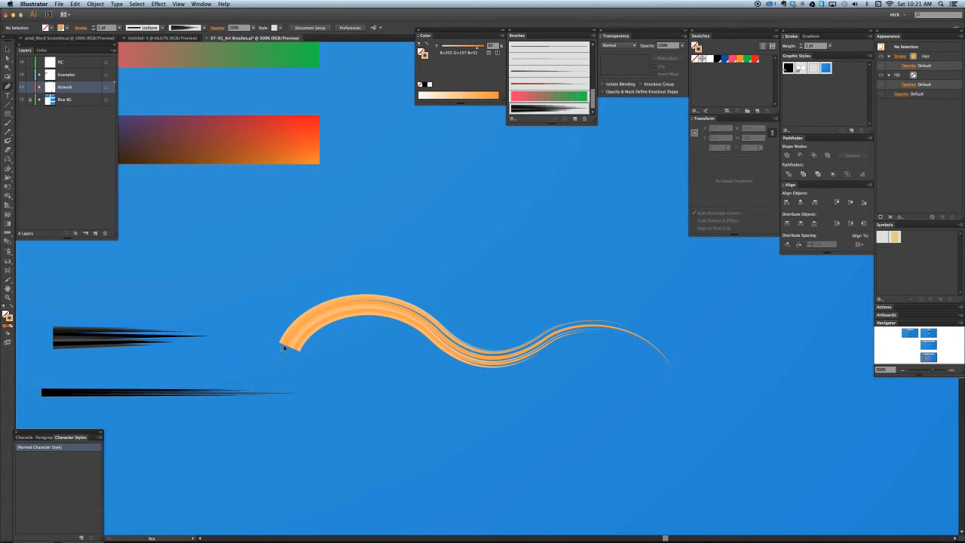
drag(282, 351, 304, 301)
drag(442, 295, 520, 337)
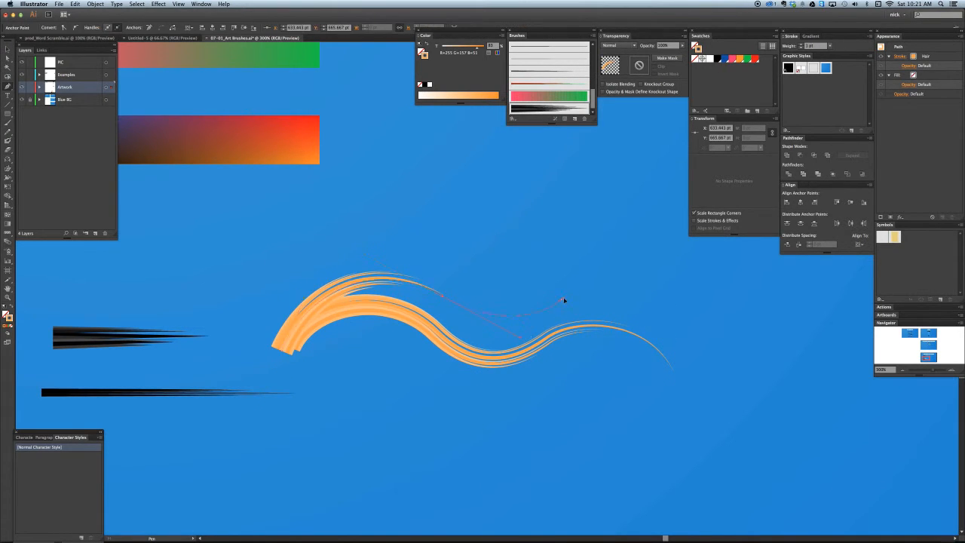
drag(563, 298, 577, 282)
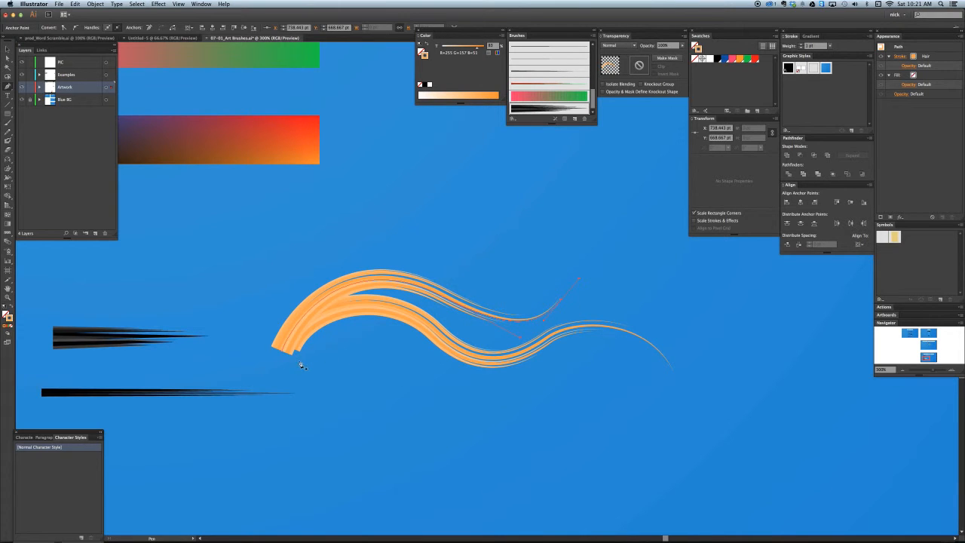
- Draw another wavy strand just below the orange hair path with the Pen tool and the same Hair brush stroke
super+click(292, 358)
drag(290, 360, 326, 315)
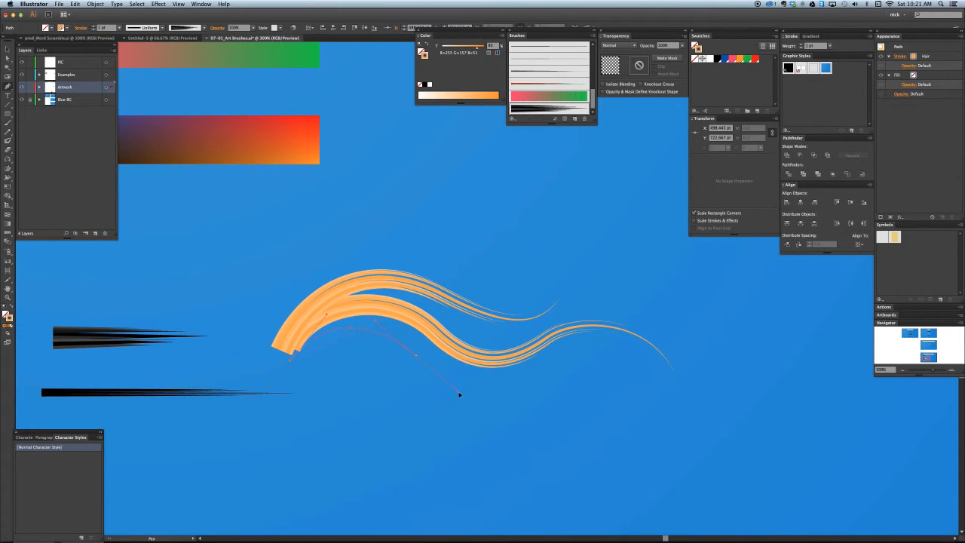
drag(550, 389, 569, 369)
click(614, 329)
key(v)
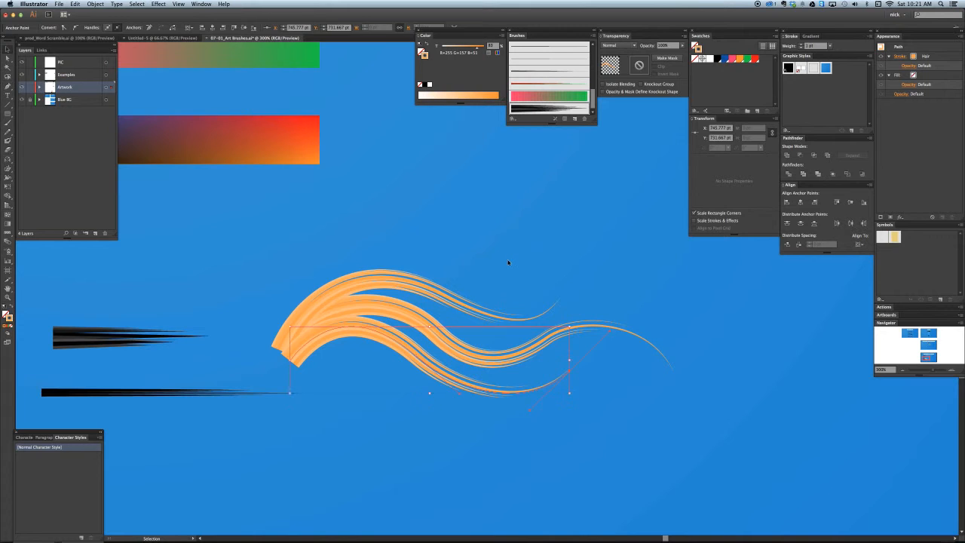
click(507, 262)
- Examine the three underlying strand paths in Outline view, then return to Preview
key(super+y)
drag(464, 238, 444, 419)
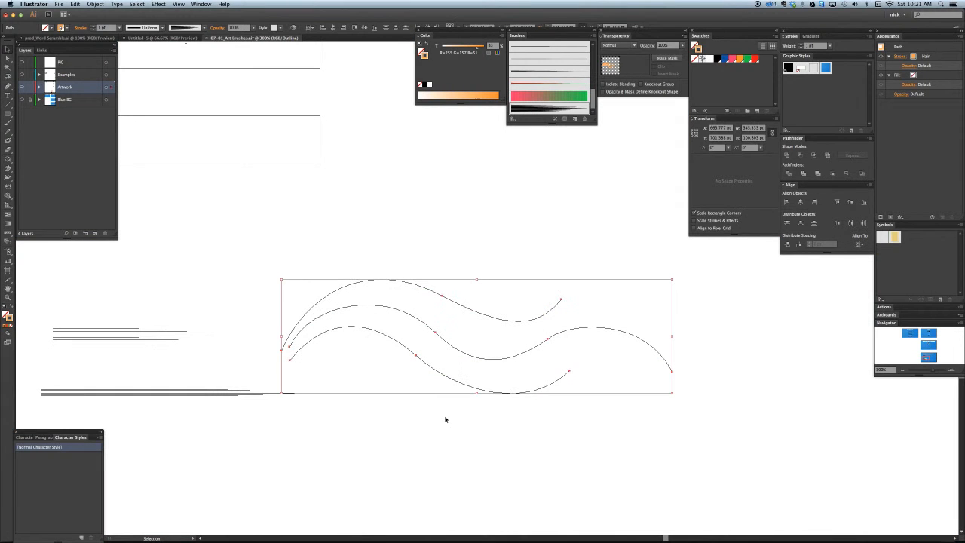
click(444, 419)
key(super+y)
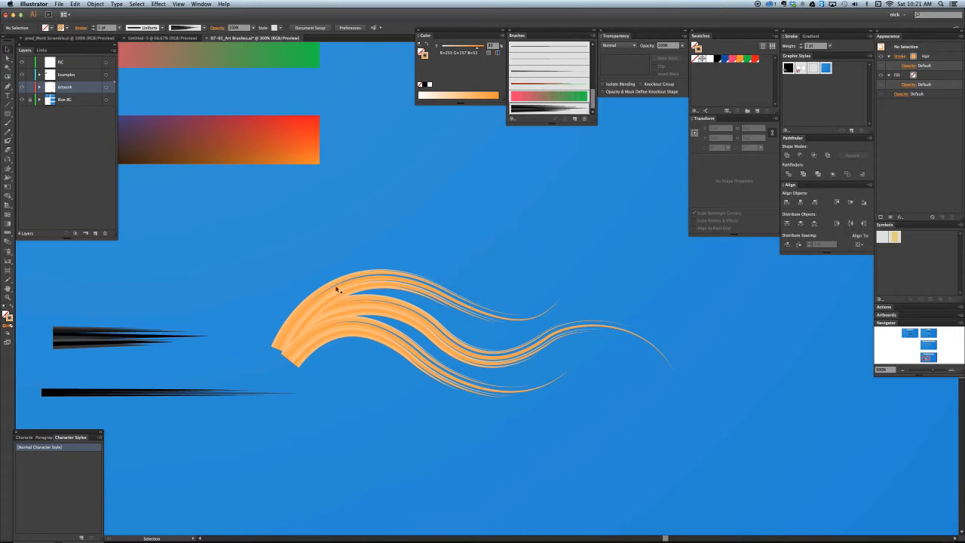
- Lighten the lower strand's orange tint and set the middle strand's tint to 98%
click(382, 335)
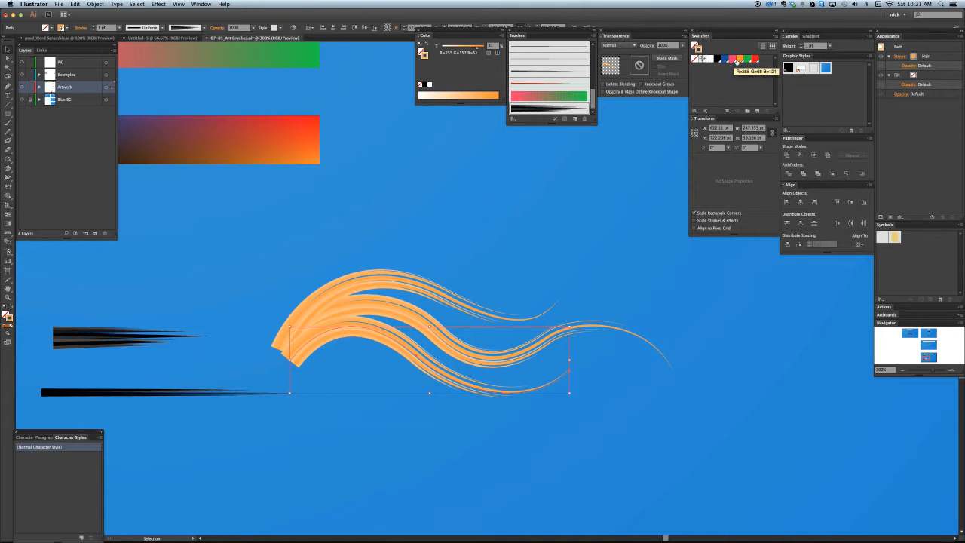
drag(479, 50, 474, 50)
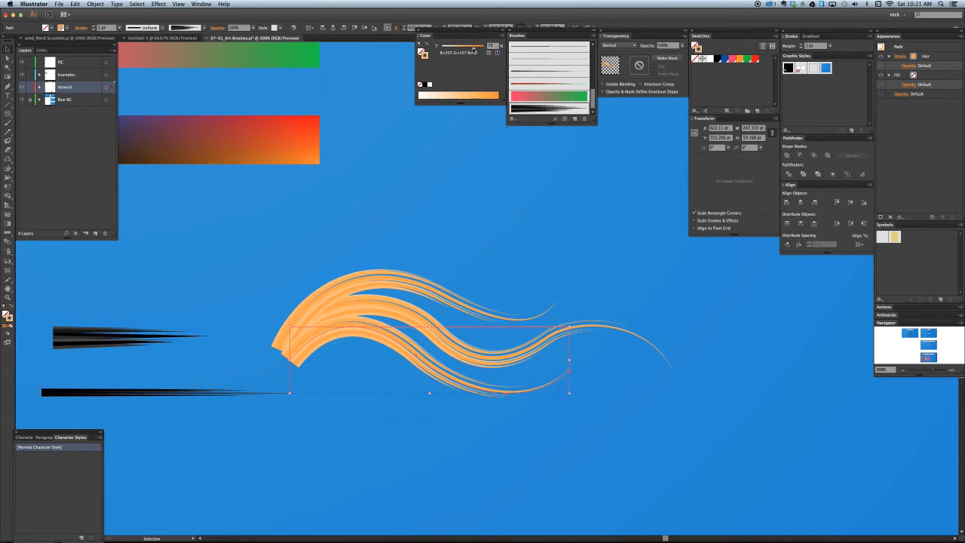
click(397, 314)
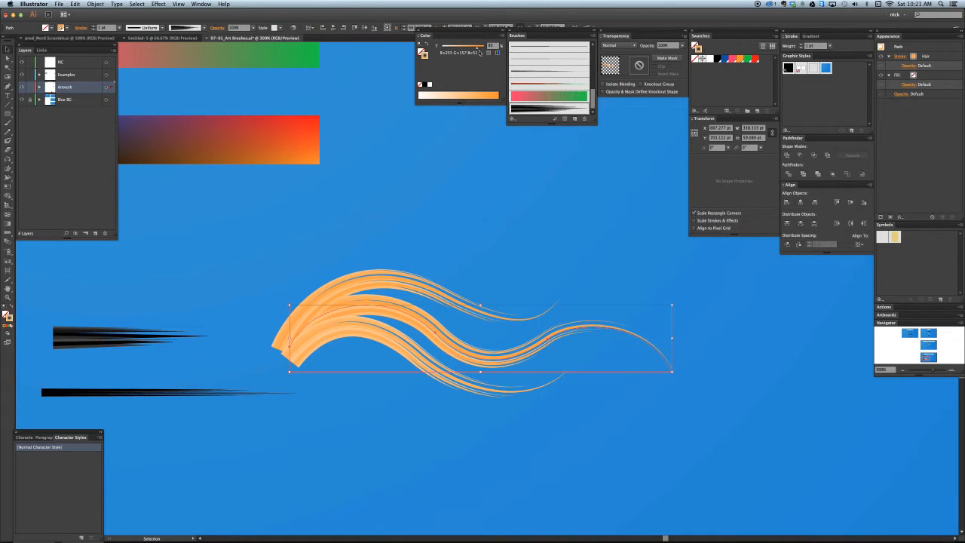
drag(483, 49, 485, 49)
key(shift+super+a)
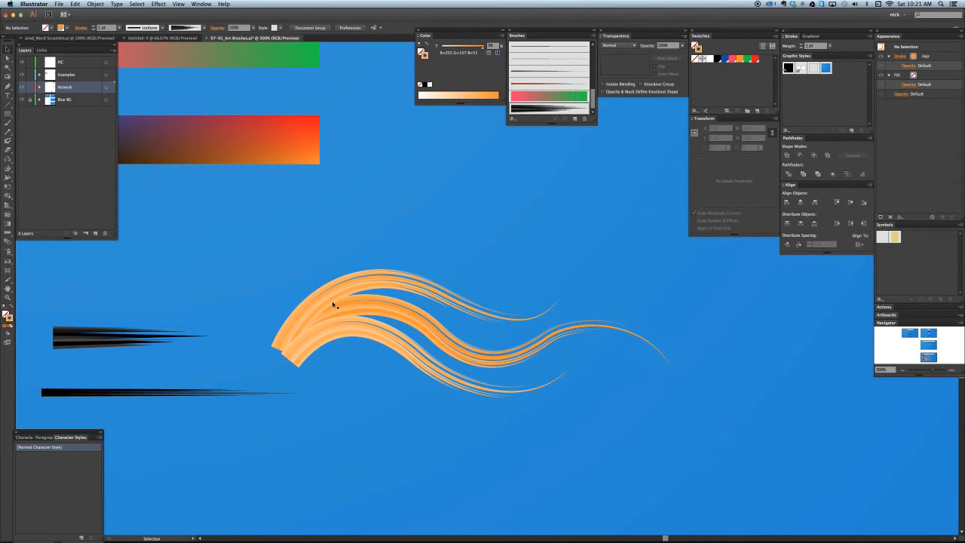
- Lighten the orange tint of the upper hair strand
click(349, 306)
drag(487, 46, 471, 49)
click(354, 294)
- Recolor the three orange strands together to purple with Recolor Artwork, using hue 282° and saturation 72%
drag(459, 251, 481, 390)
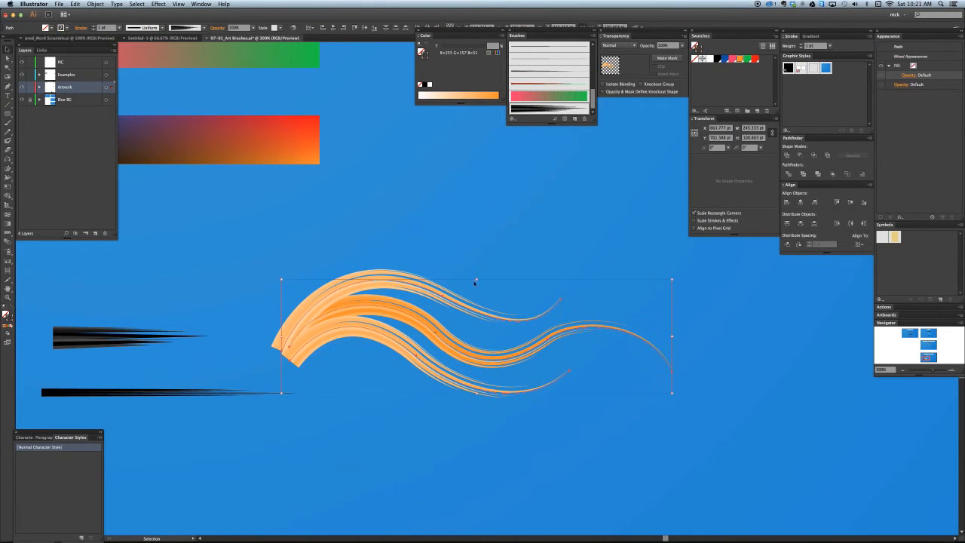
key(super+h)
key(super+shift+r)
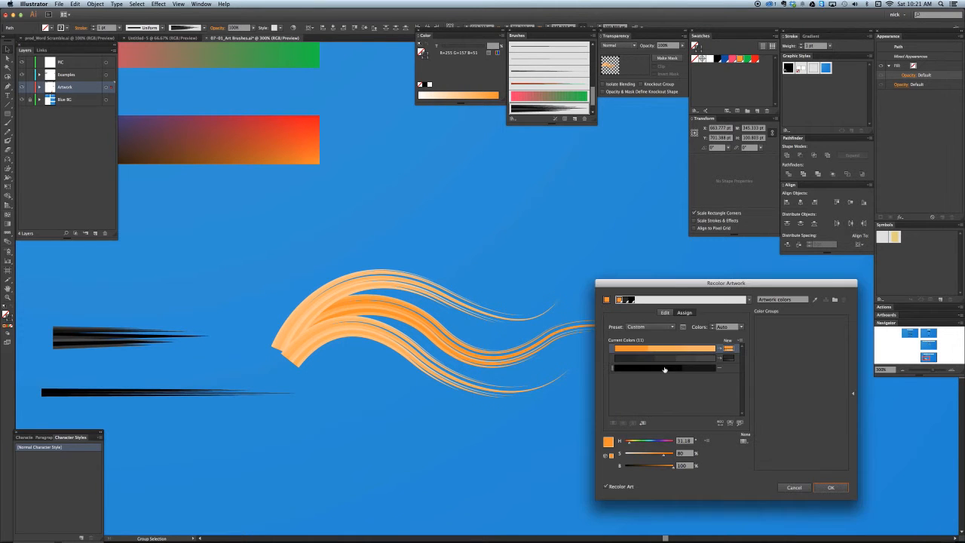
drag(626, 443, 663, 443)
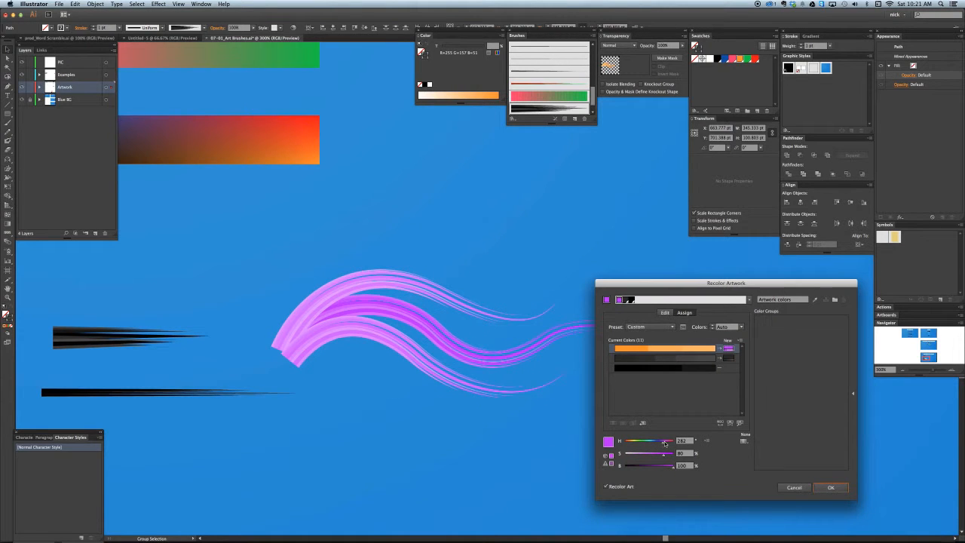
drag(663, 453, 660, 455)
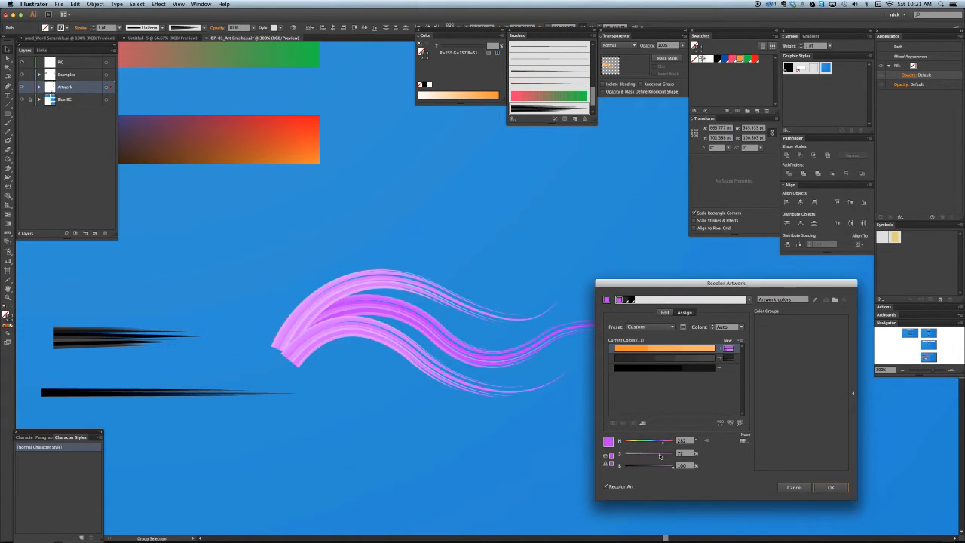
key(Return)
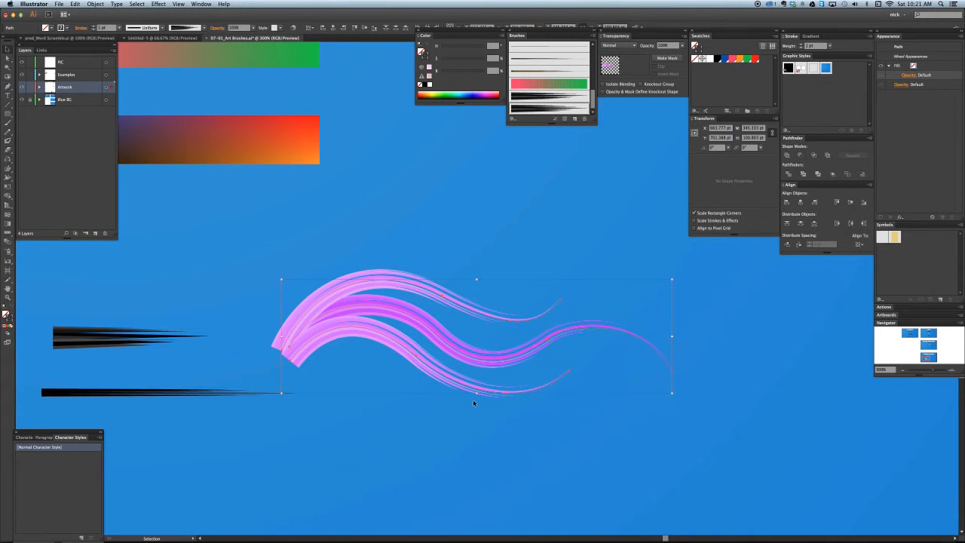
- Increase the middle strand's stroke weight to 2 pt
key(a)
click(387, 401)
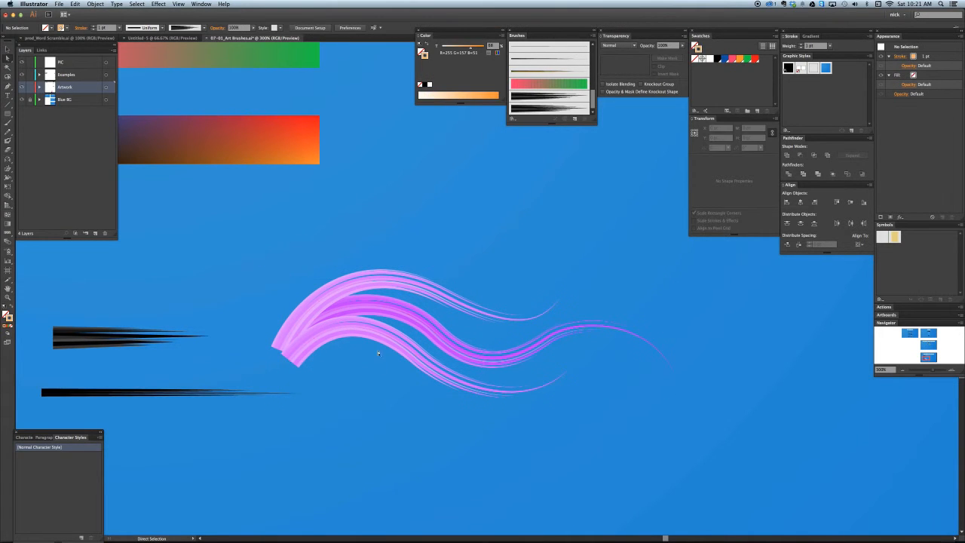
click(400, 313)
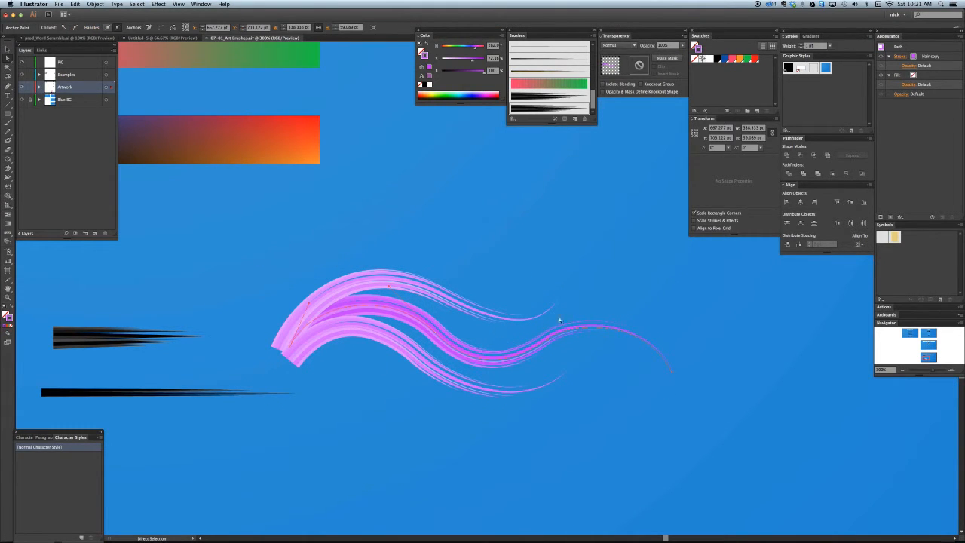
key(v)
key(a)
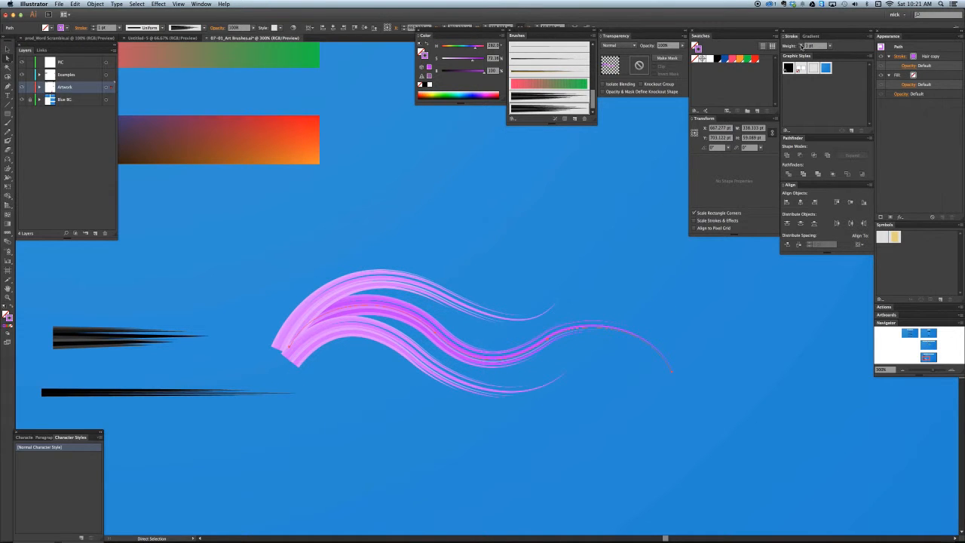
click(801, 45)
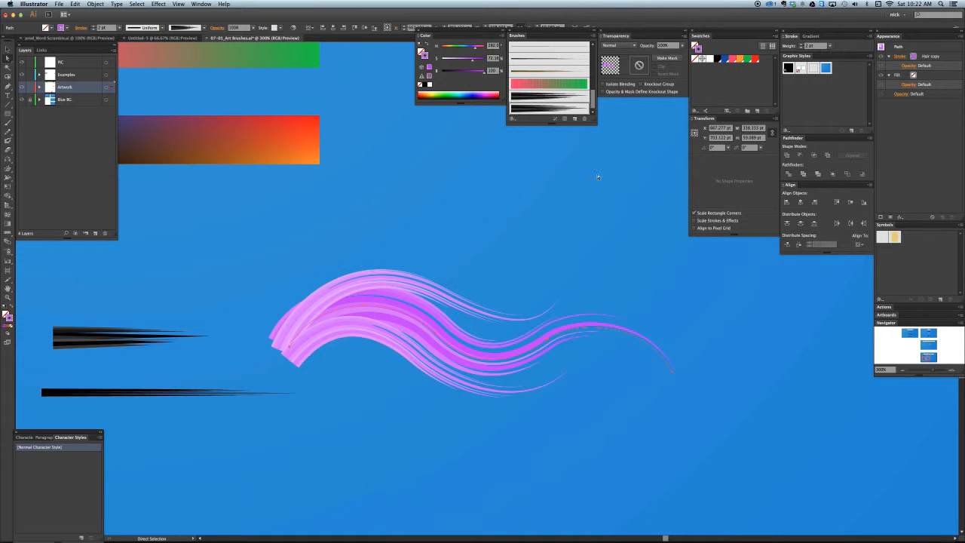
- Apply the pink swatch to the strokes of all three hair strands
drag(362, 376, 581, 214)
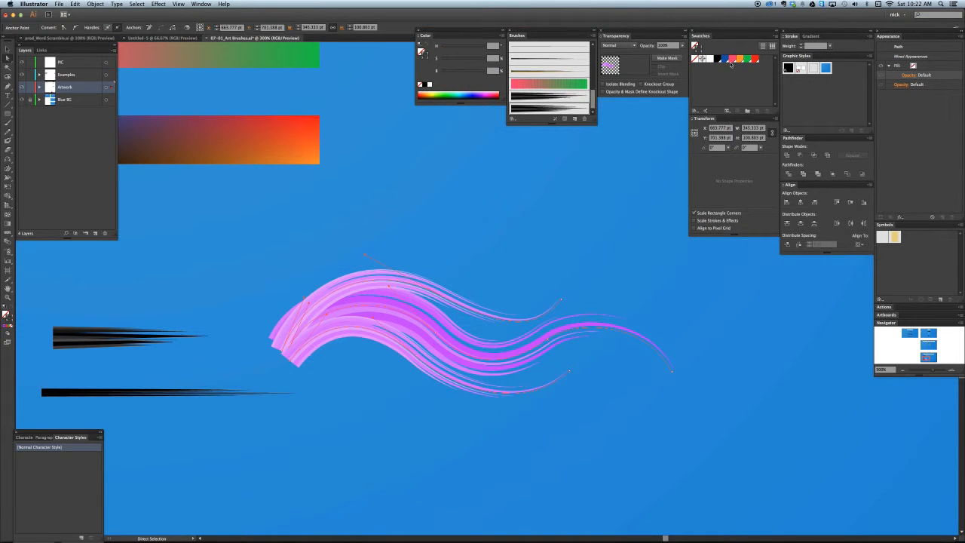
click(731, 60)
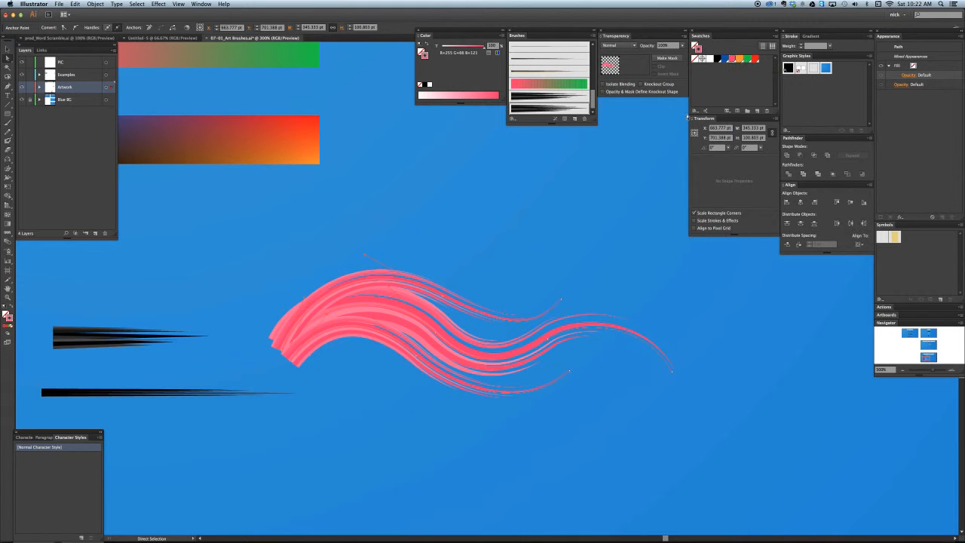
click(563, 248)
- Place a copy of the stack's longest tapered Wedge line below the long black brush artwork
scroll(515, 256, left, 5)
scroll(515, 256, down, 3)
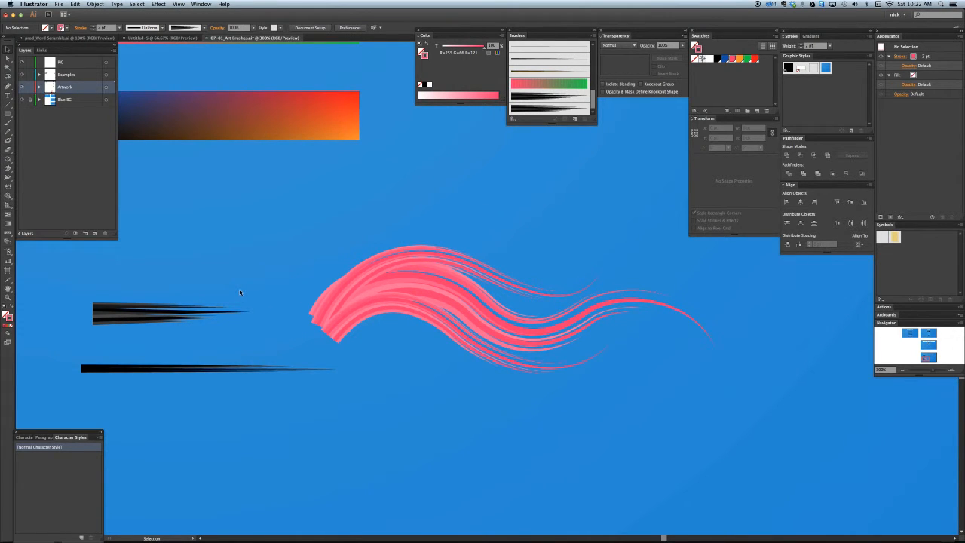
scroll(221, 297, left, 5)
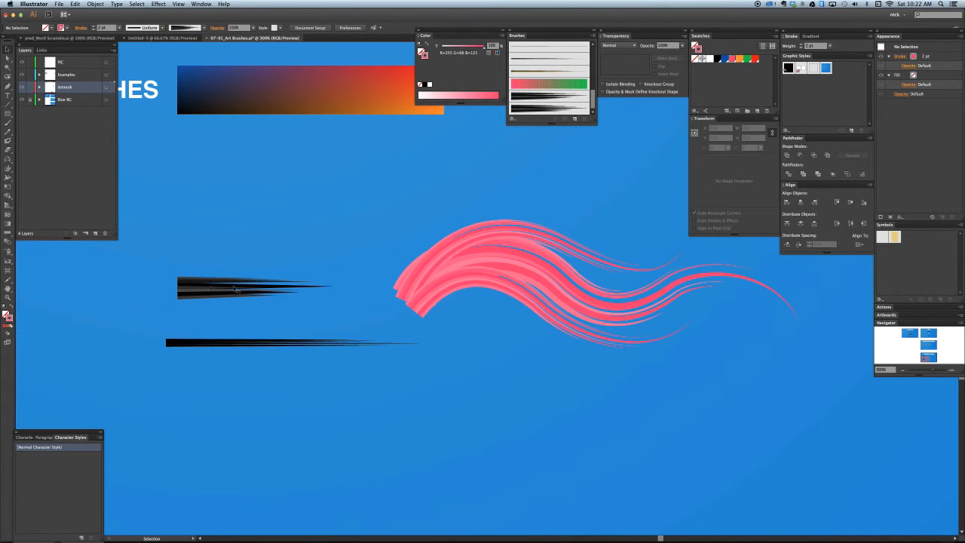
drag(177, 416, 332, 417)
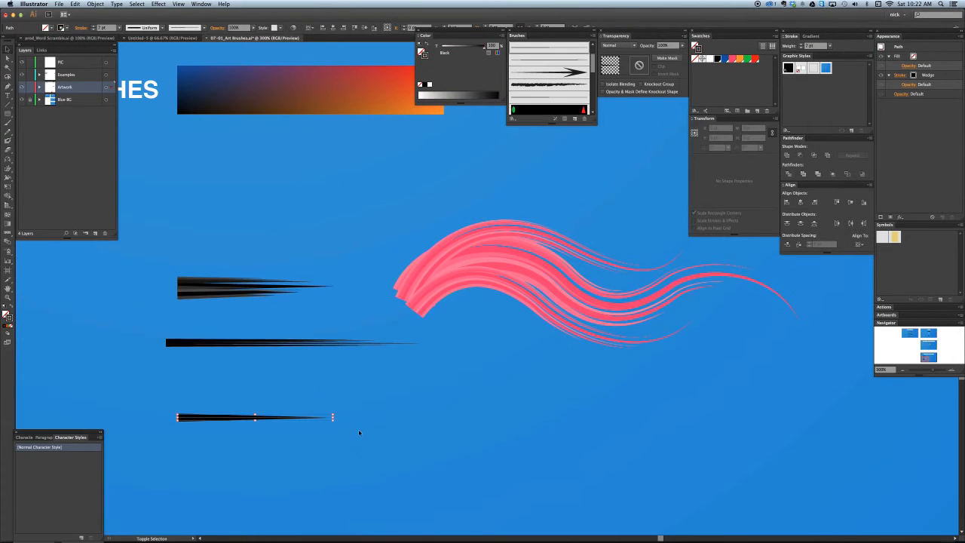
- Apply the Hair brush to the copied tapered Wedge line and move it further below the long black brush artwork
mouse_move(134, 376)
mouse_down()
mouse_move(366, 436)
mouse_move(485, 445)
mouse_up()
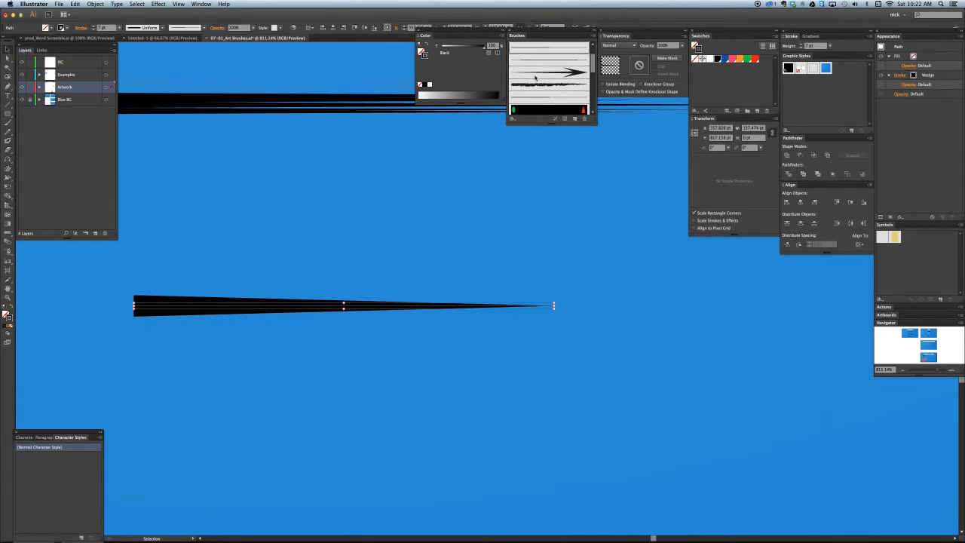
scroll(535, 77, down, 3)
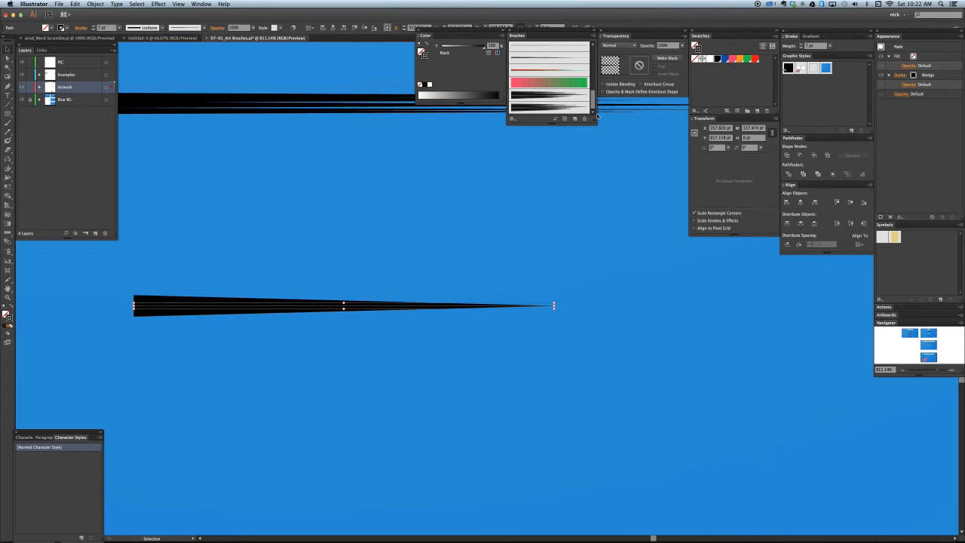
click(580, 99)
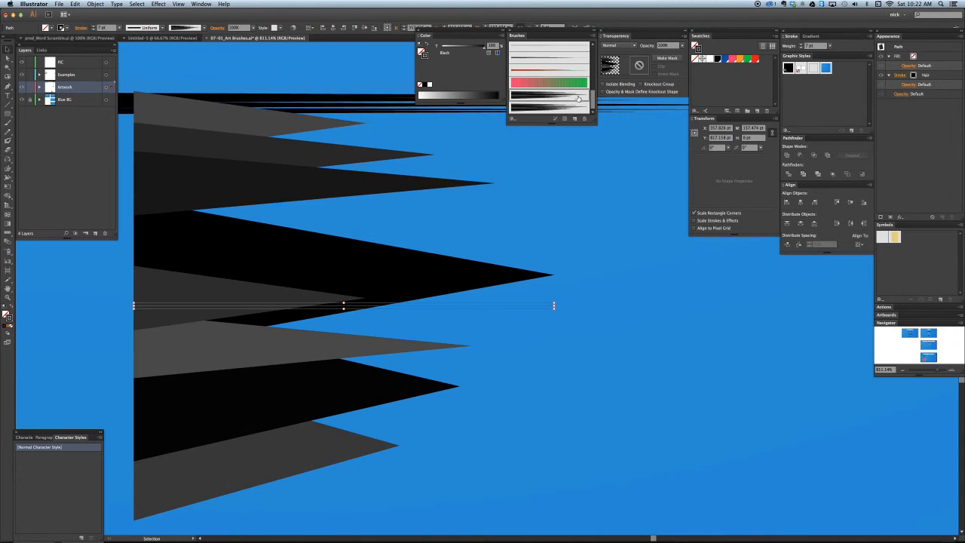
scroll(480, 267, down, 5)
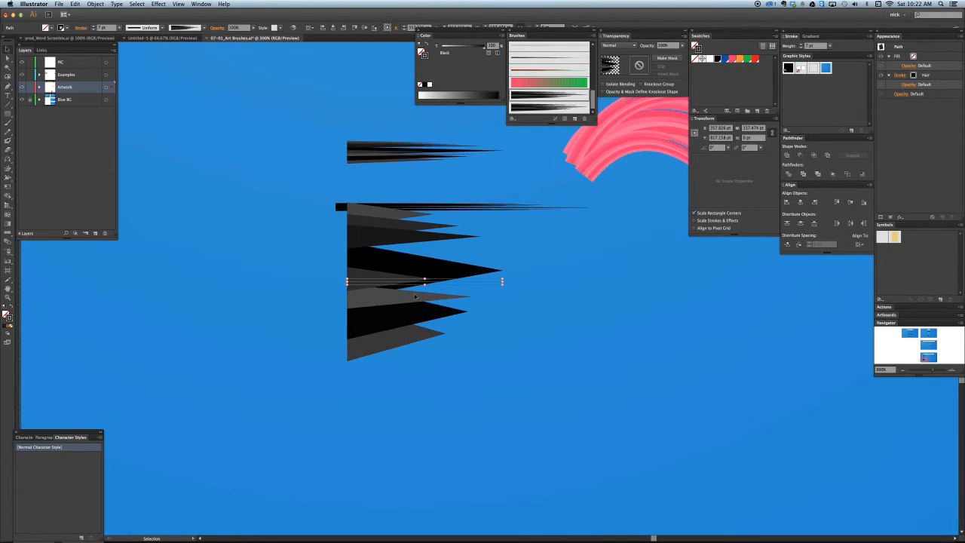
drag(392, 280, 392, 315)
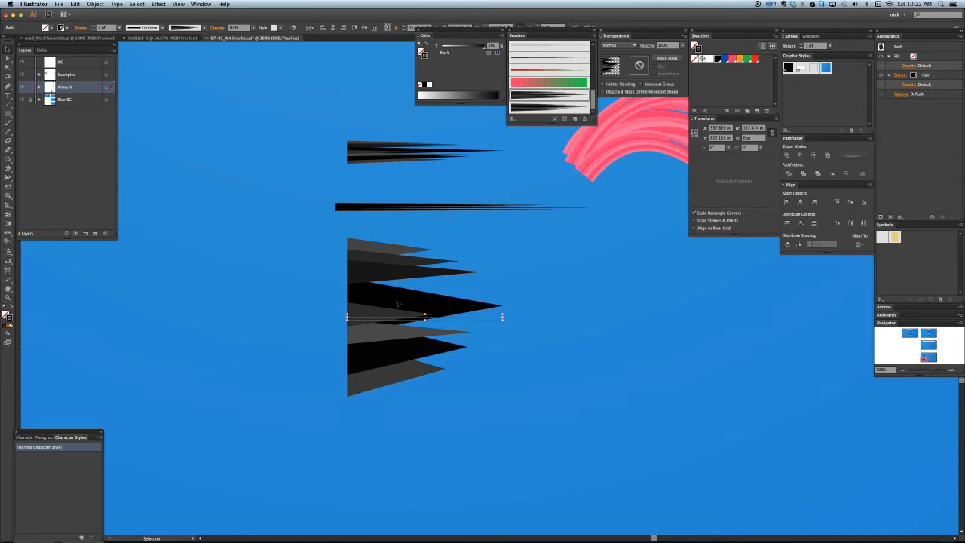
- Set the stroke weight of the Hair-brushed line to 1 pt
click(791, 47)
text(1)
key(Return)
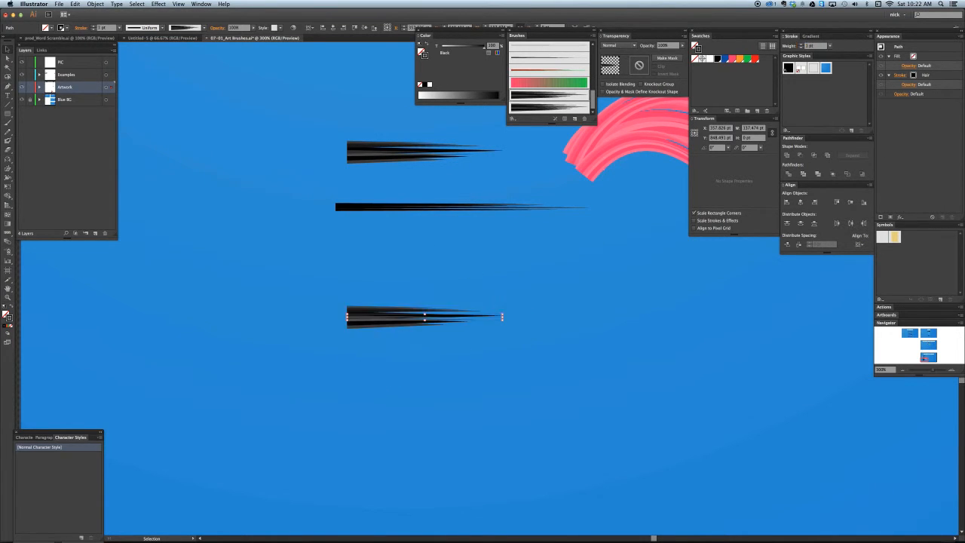
- Duplicate the Hair line just below itself, then lengthen the original to about 205 pt and nestle it against the copy
scroll(396, 328, up, 2)
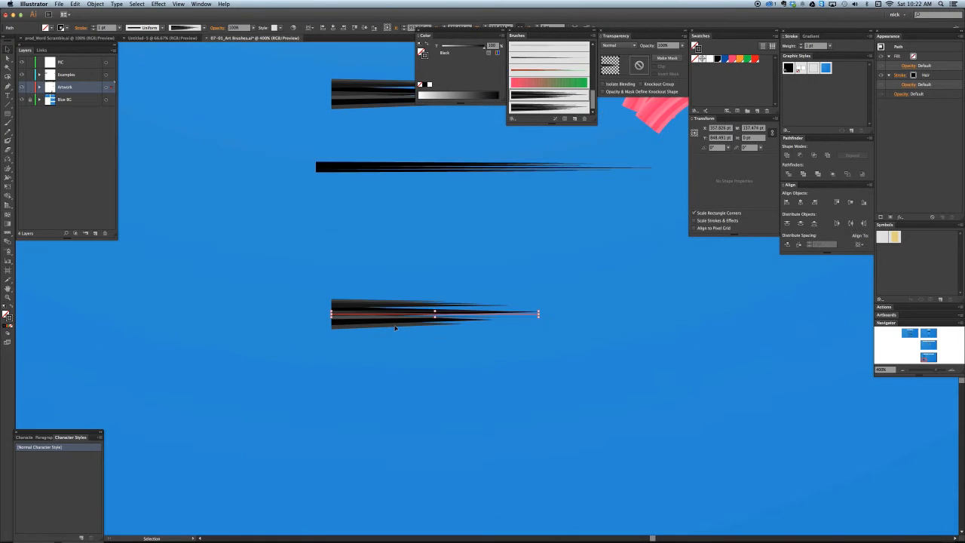
drag(387, 319, 390, 349)
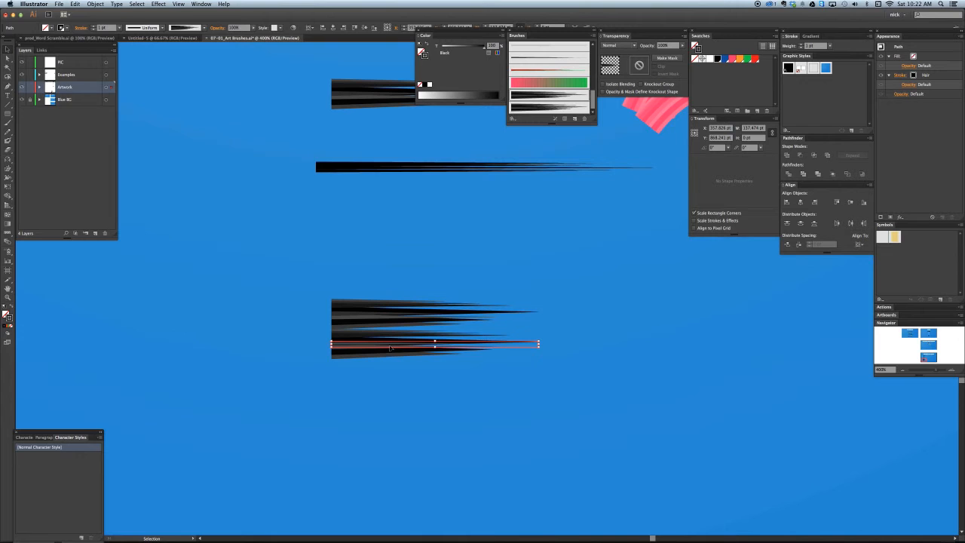
key(shift+Up)
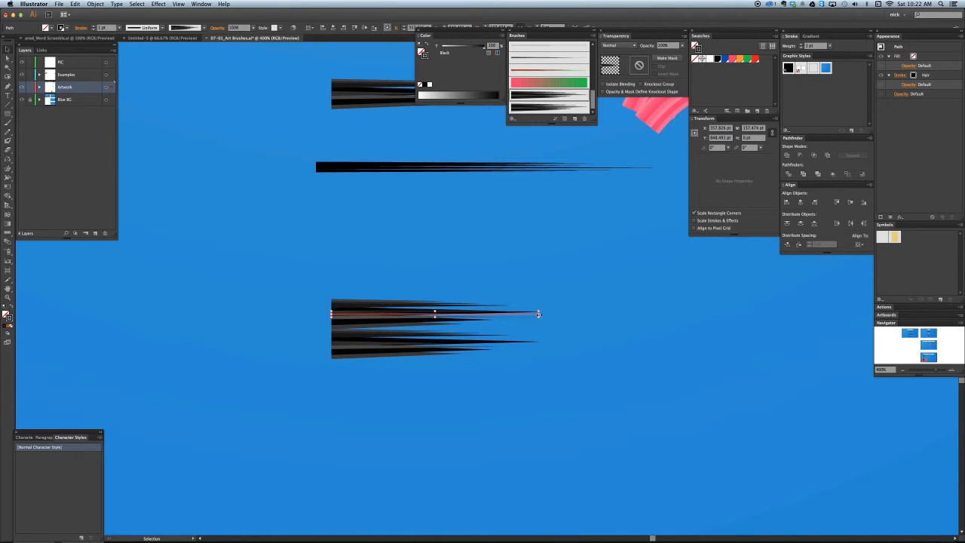
drag(538, 314, 639, 314)
drag(364, 320, 365, 330)
- Place a copy of the lowest Hair line directly above the long one and lengthen it to about 176 pt
drag(354, 349, 354, 304)
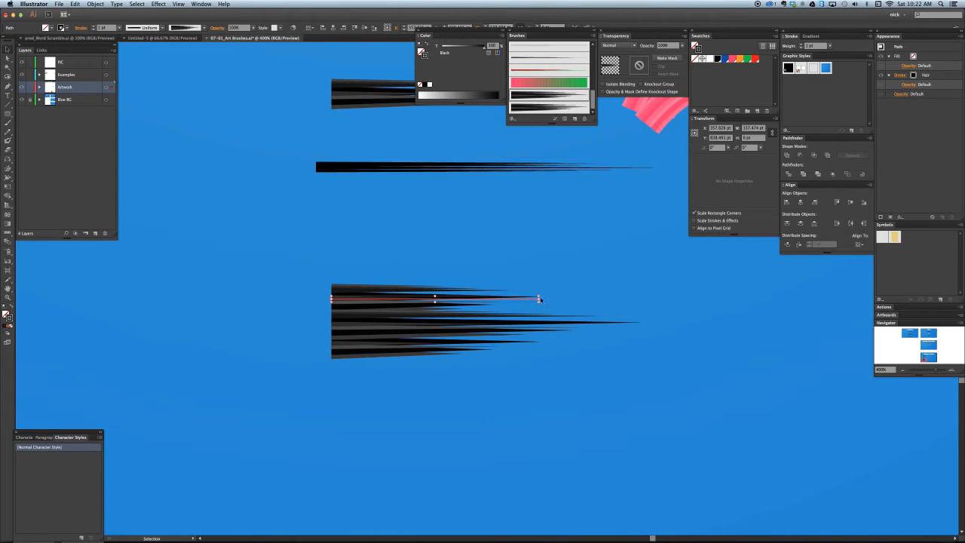
drag(539, 300, 548, 299)
drag(388, 299, 389, 305)
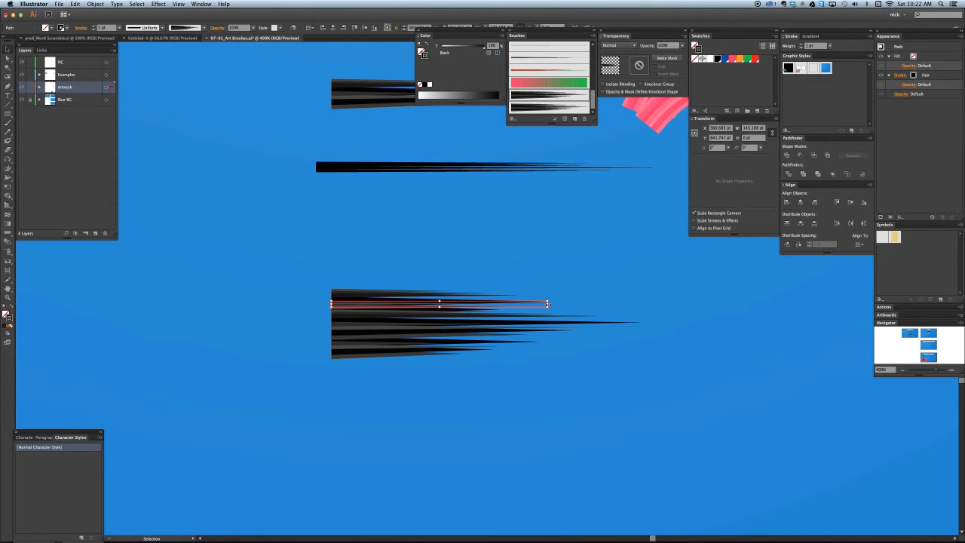
drag(548, 303, 595, 304)
- Copy the uppermost Hair line to the top of the stack and shorten the copy to about 125 pt
drag(407, 306, 411, 290)
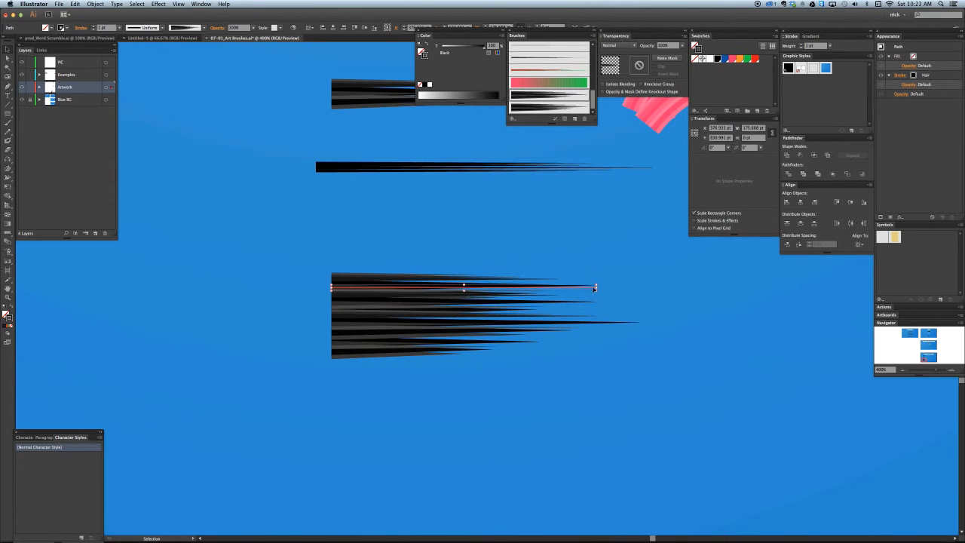
drag(596, 287, 520, 287)
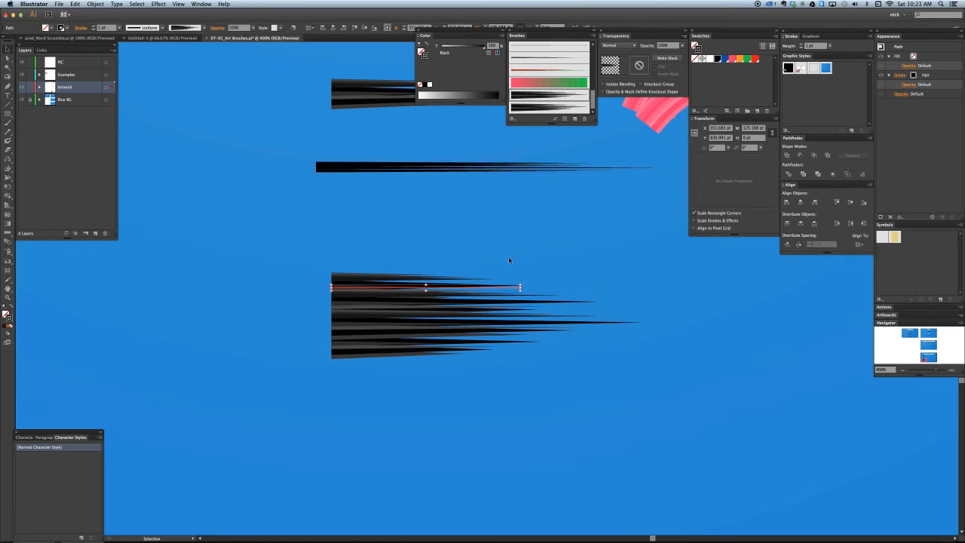
click(509, 259)
scroll(482, 351, right, 5)
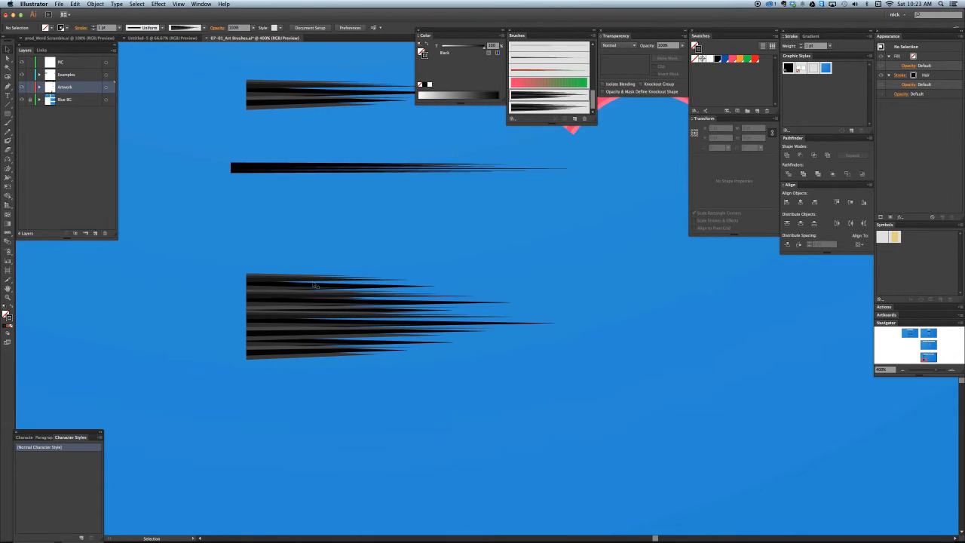
- Create an art brush named Hair 3 from the four stacked Hair lines, with the Tints colorization method
drag(209, 274, 299, 366)
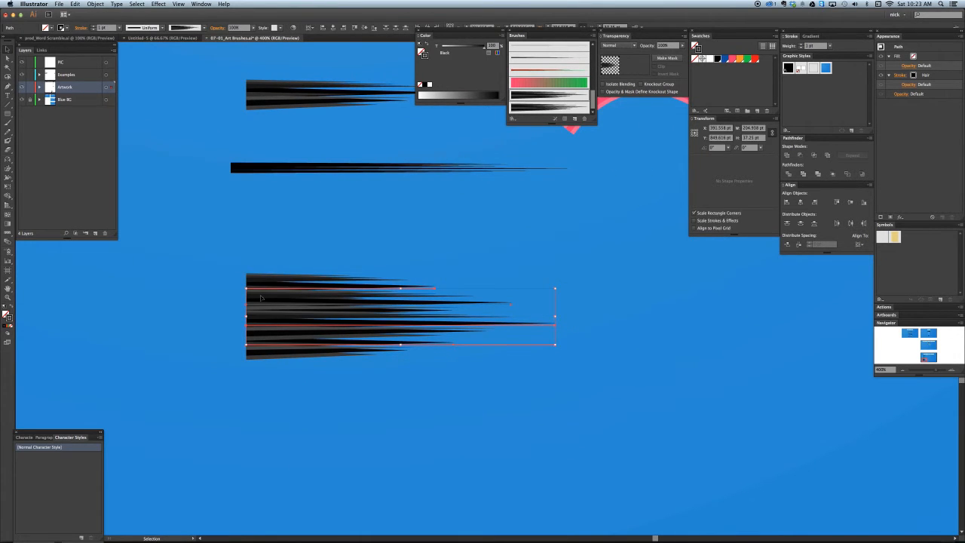
click(438, 395)
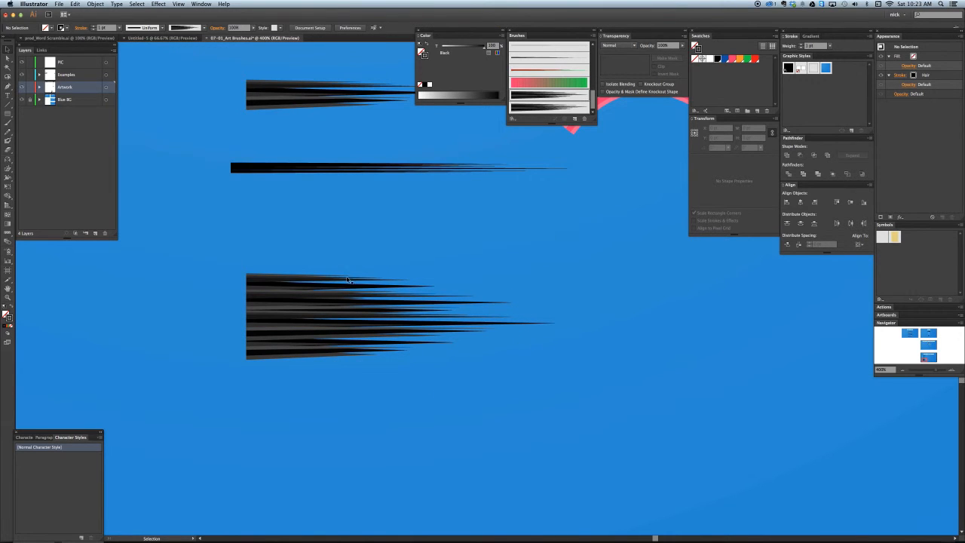
click(441, 325)
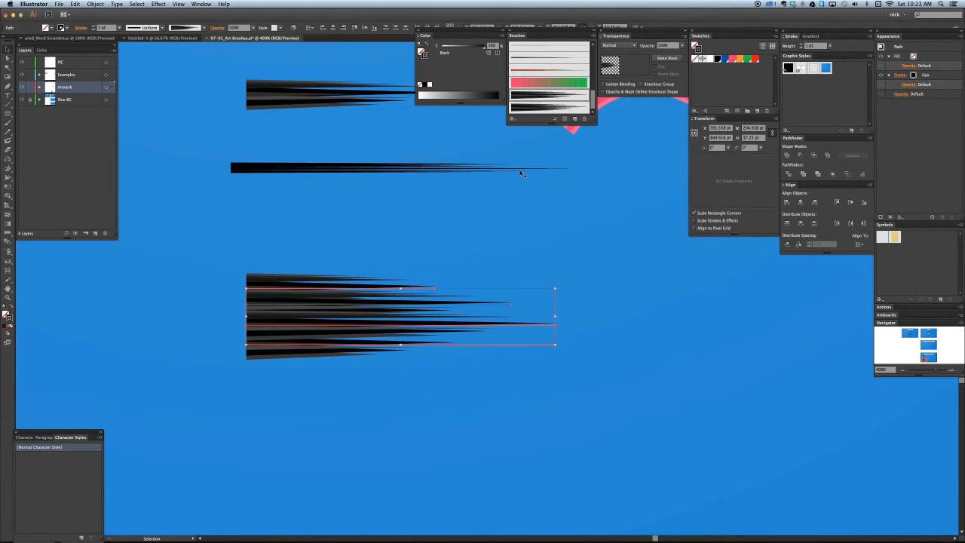
click(574, 118)
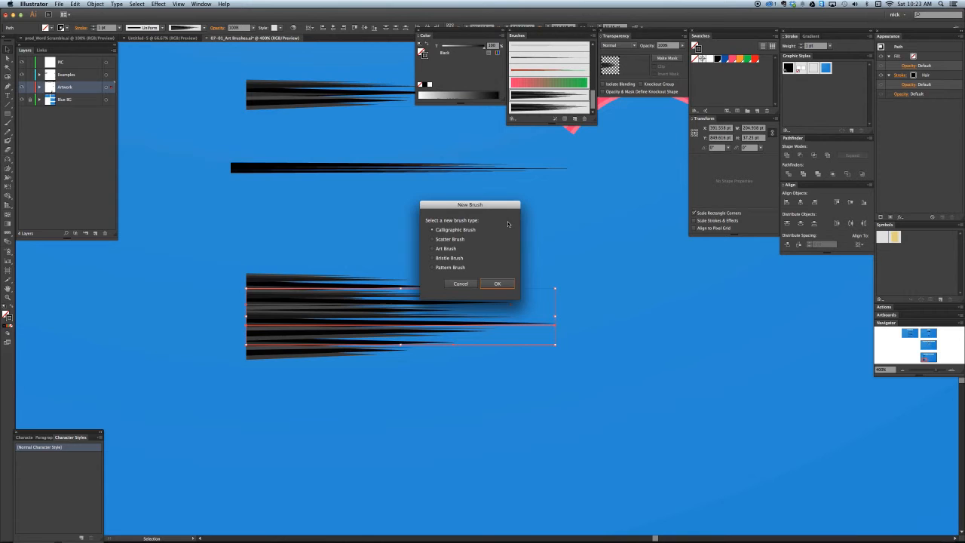
double_click(452, 248)
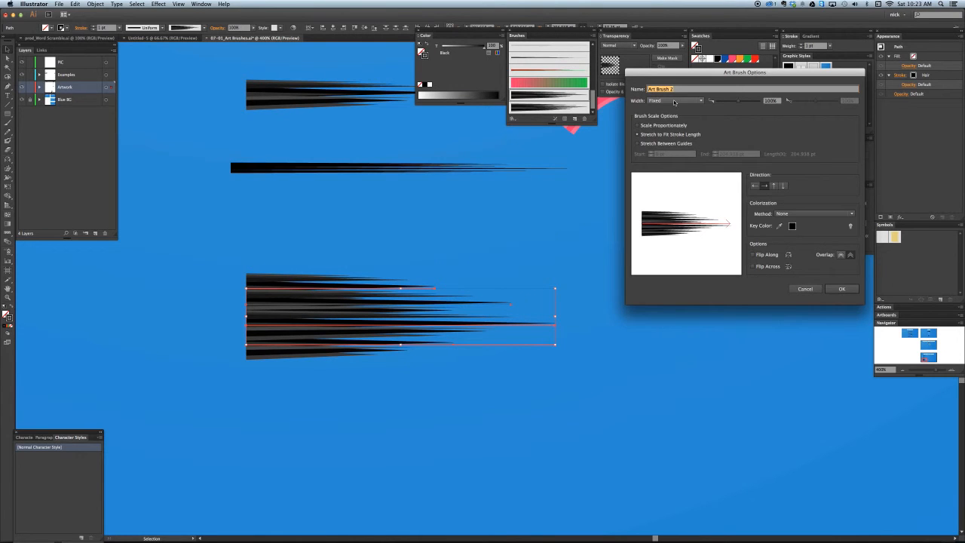
text(Hair 3)
click(812, 213)
click(790, 233)
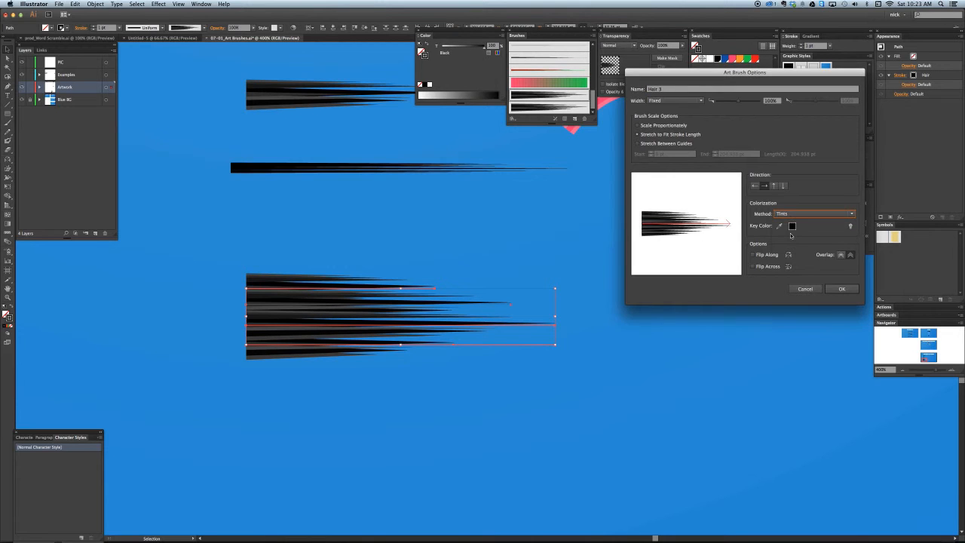
click(839, 290)
- Duplicate the three pink hair strands below the originals and apply the orange swatch to the copies' strokes
key(super+minus)
key(super+minus)
key(super+minus)
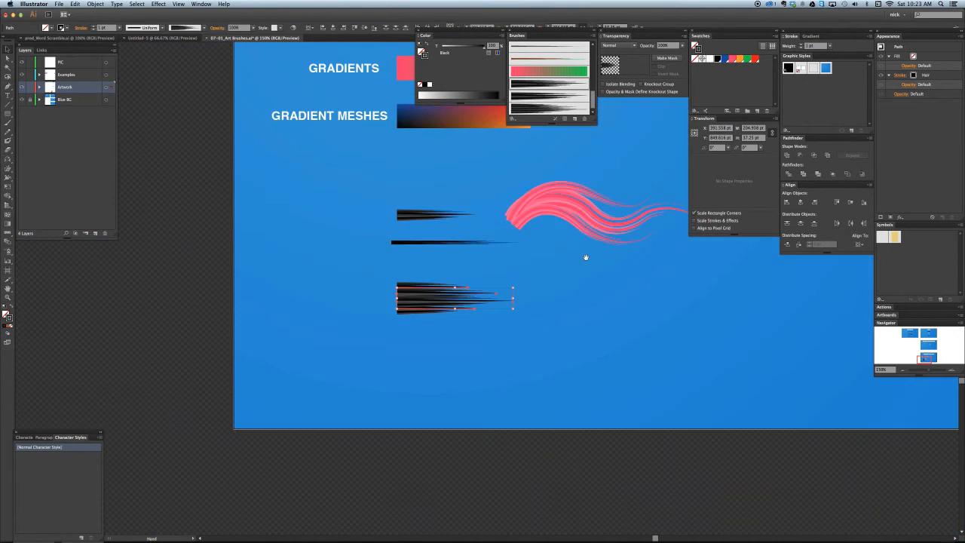
drag(586, 257, 455, 307)
key(super+equal)
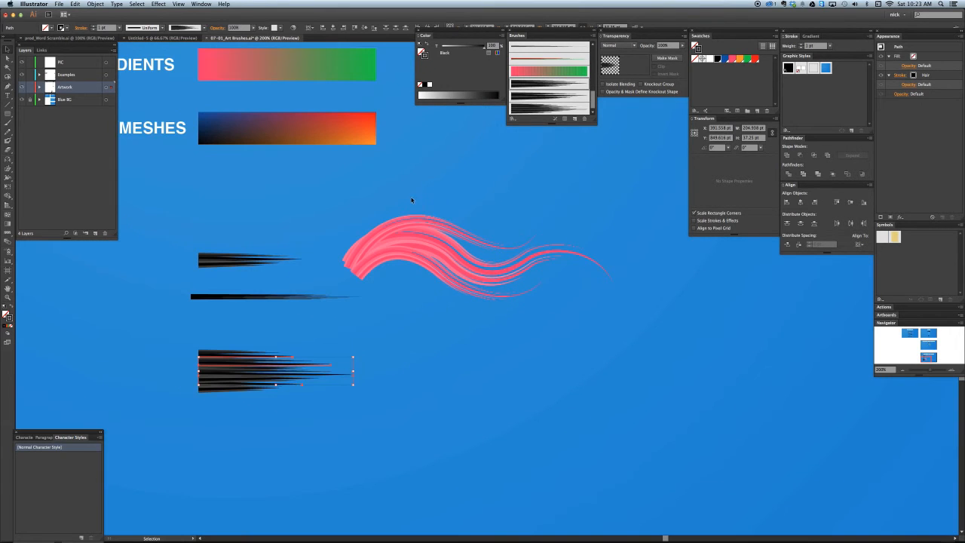
click(425, 248)
drag(424, 248, 426, 371)
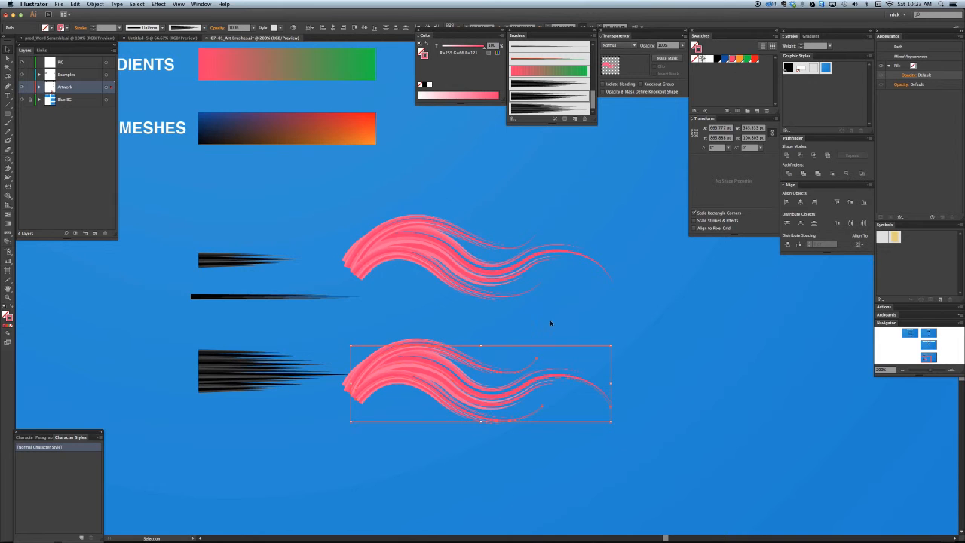
click(741, 59)
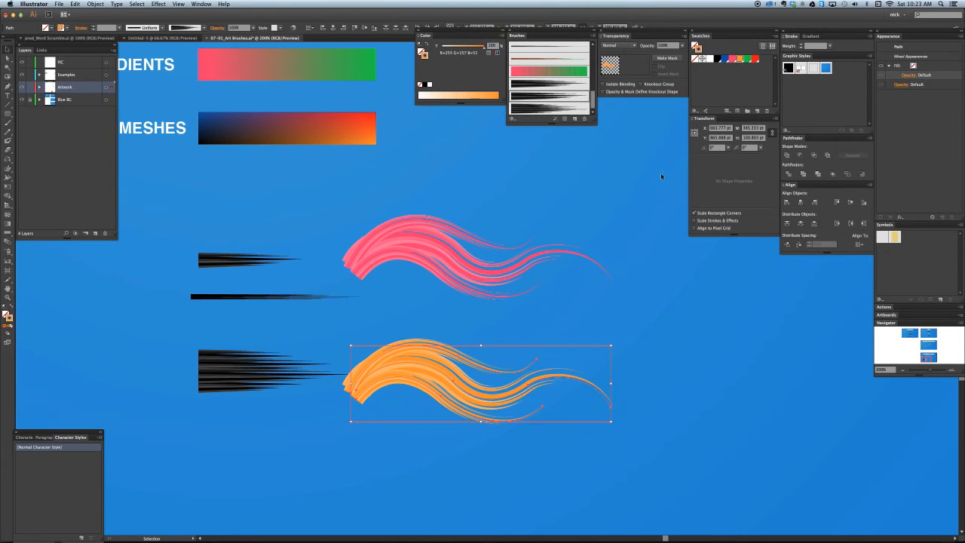
- Lighten the stroke tint of the upper orange strand to 80% and also lighten the lower orange strand's tint
key(a)
click(424, 351)
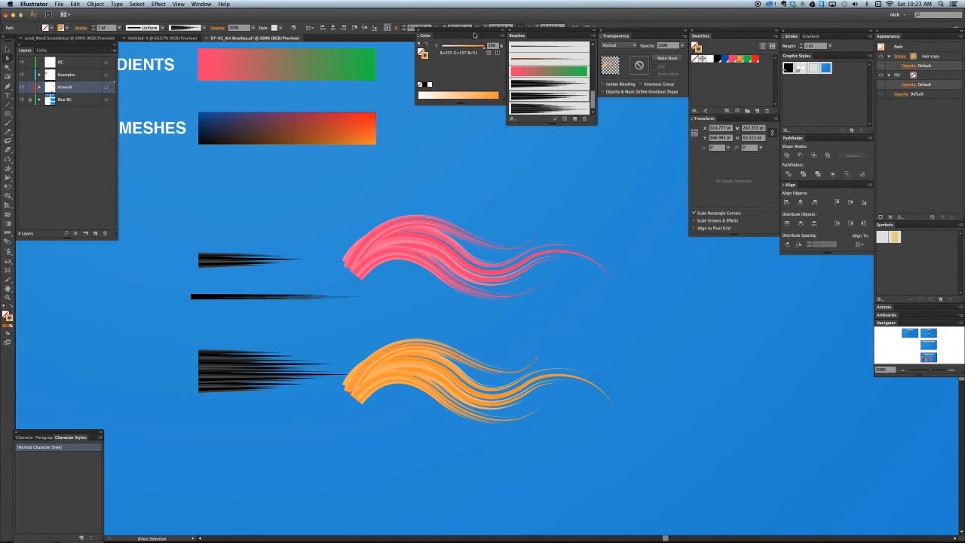
click(477, 46)
click(444, 407)
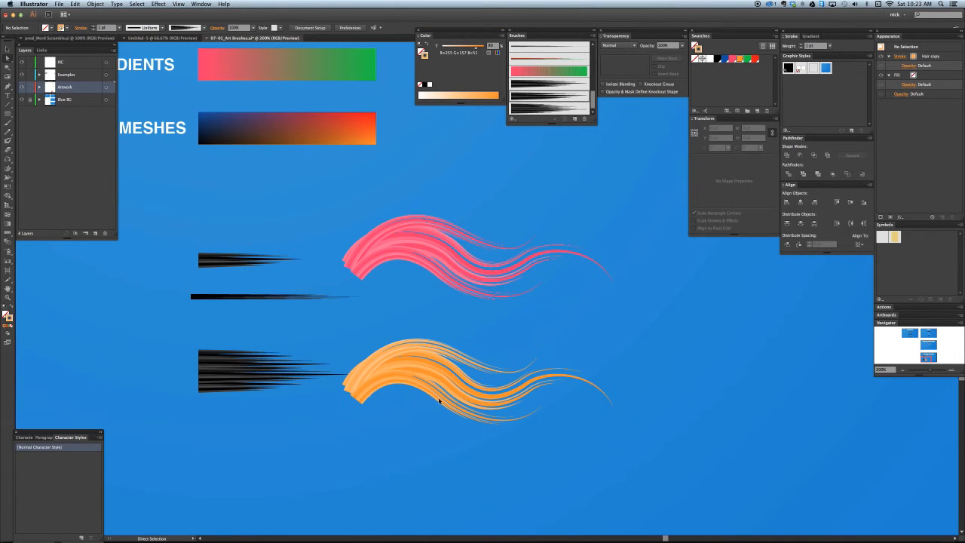
click(439, 400)
drag(483, 47, 474, 49)
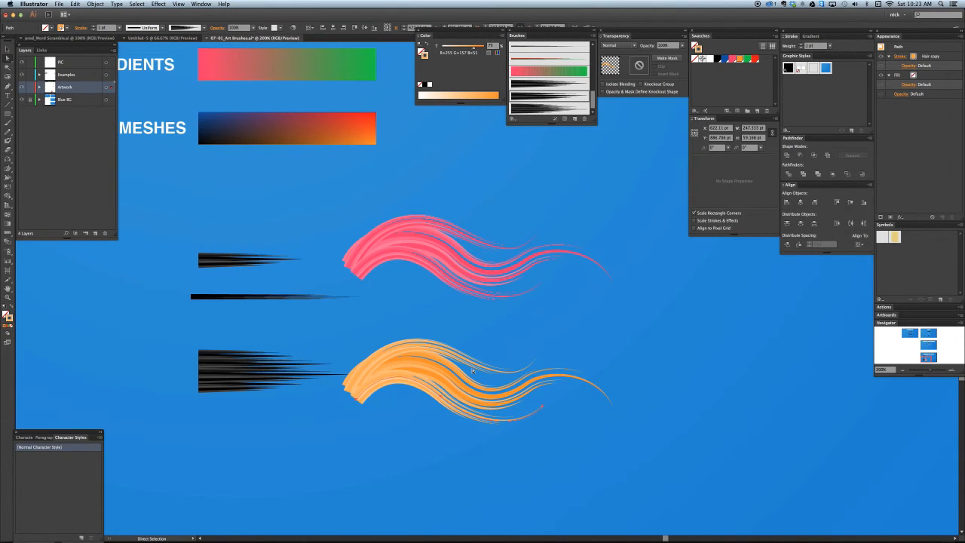
click(472, 424)
- Apply the Hair 3 brush to all three orange hair strands
key(super+equal)
scroll(472, 402, down, 4)
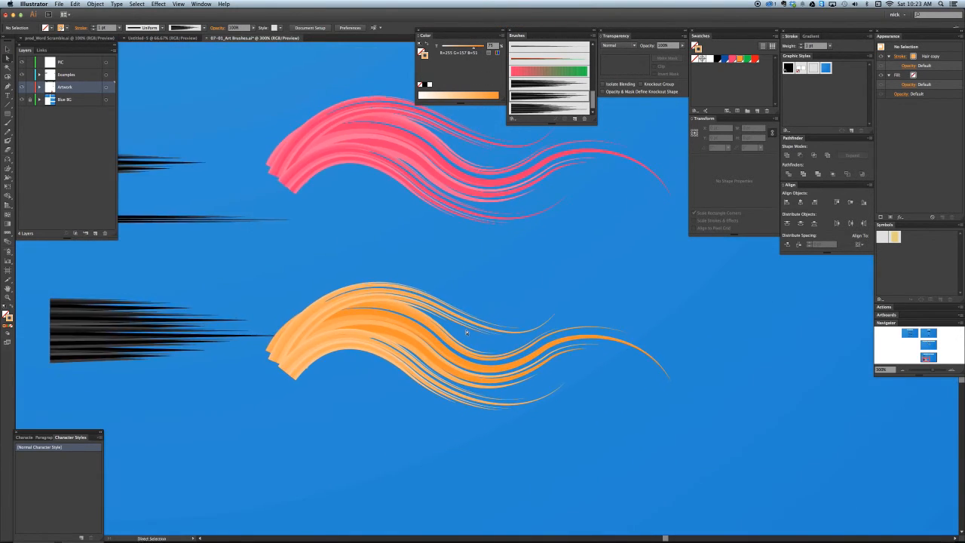
key(v)
click(441, 306)
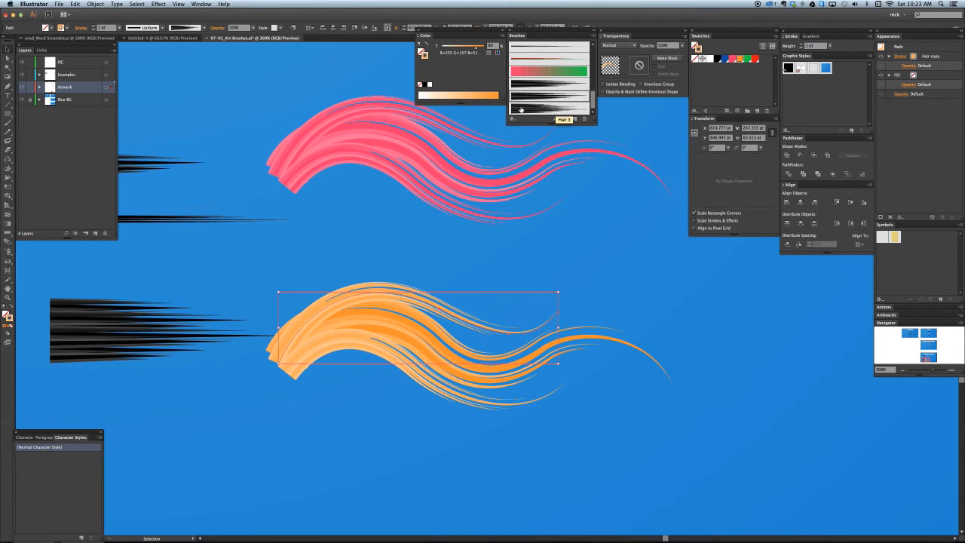
click(563, 111)
click(474, 367)
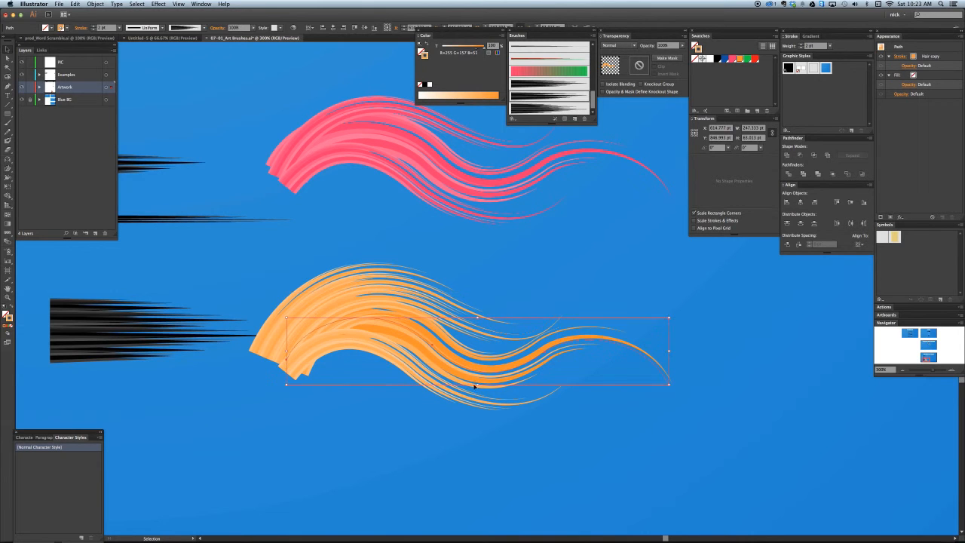
shift+click(474, 401)
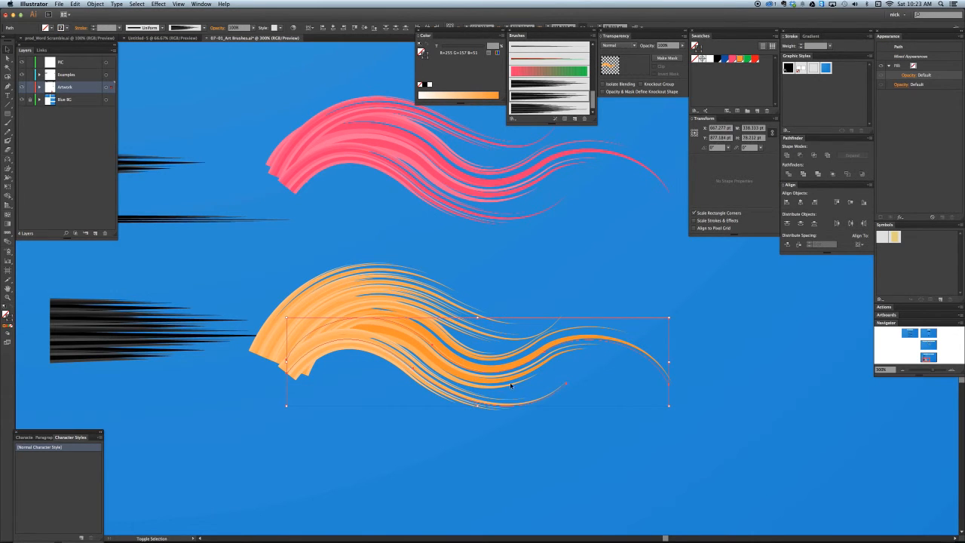
click(544, 112)
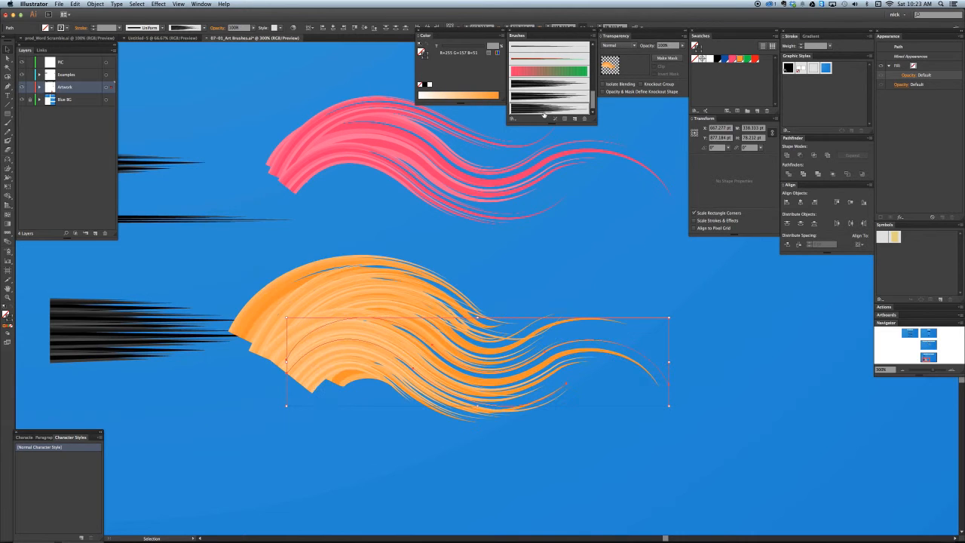
click(543, 443)
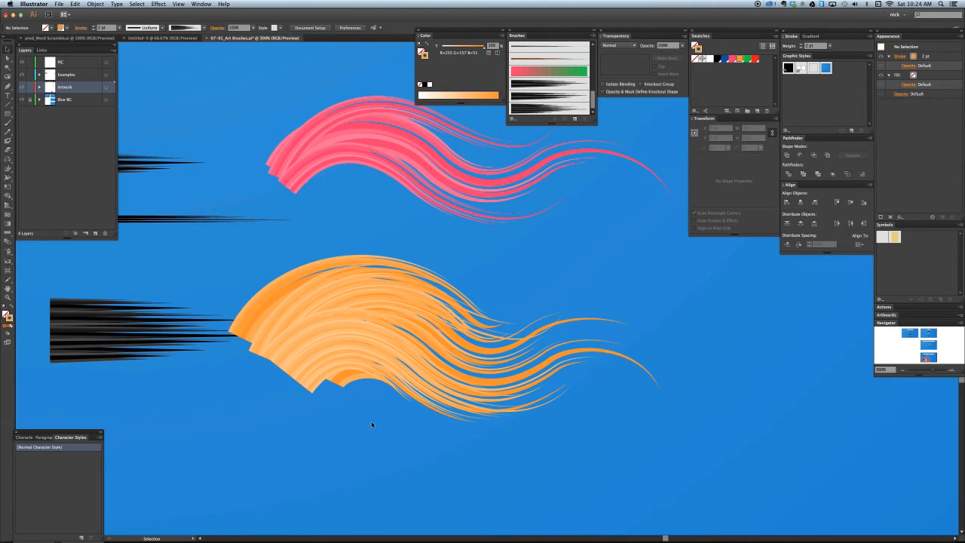
- Inspect the three orange hair strands' underlying paths in outline view, return to the preview, and deselect them
key(ctrl+y)
drag(369, 267, 443, 420)
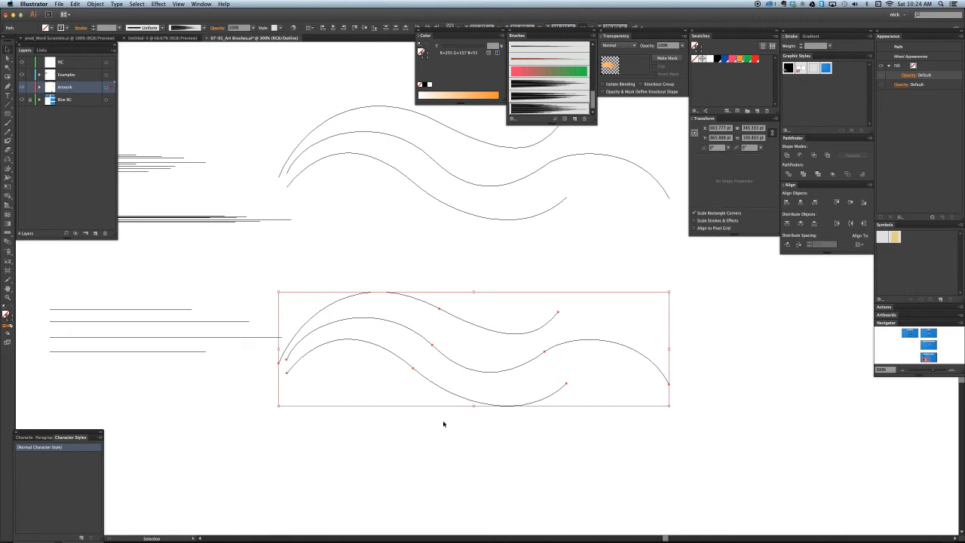
key(a)
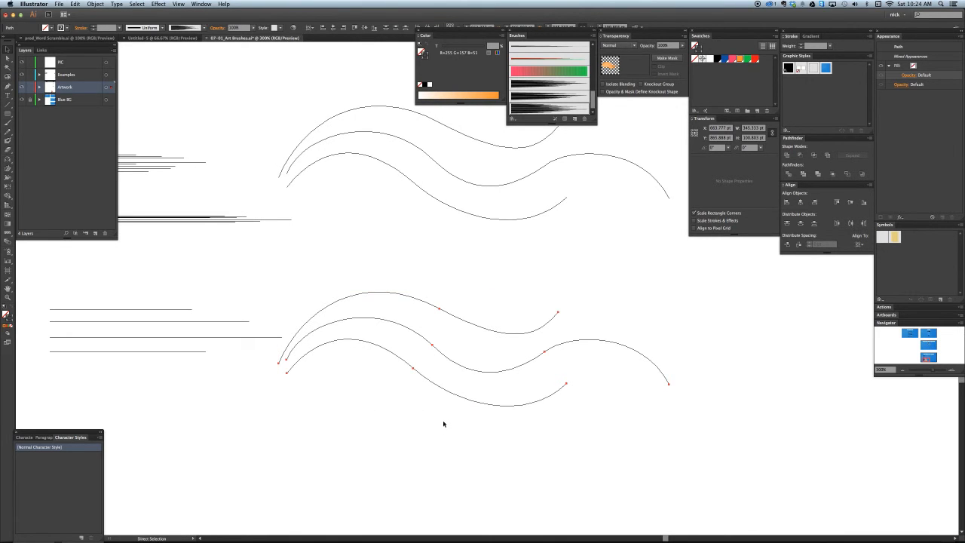
key(ctrl+y)
key(v)
key(ctrl+shift+a)
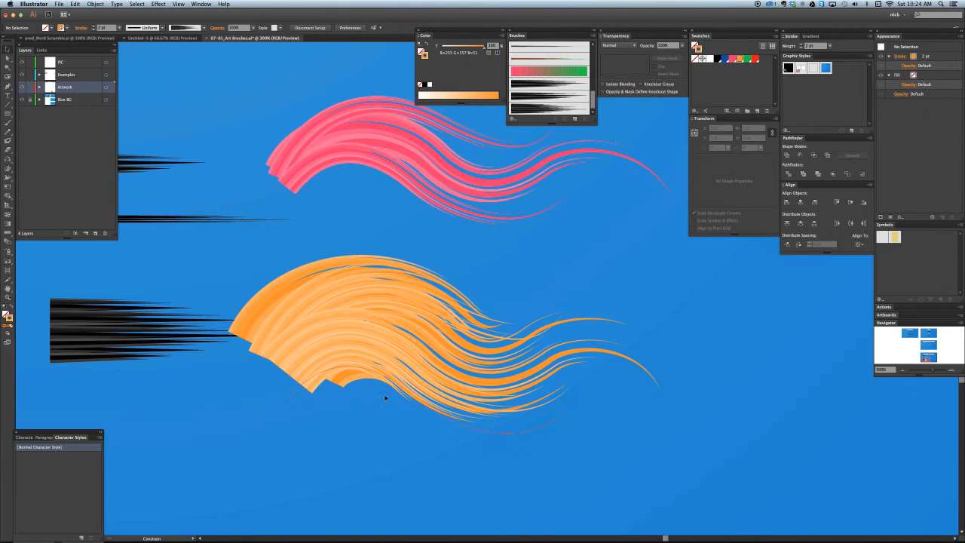
- Recolor the lowest orange hair strand's stroke with the red swatch and reposition it so it overlaps the other orange strands
drag(323, 386, 311, 439)
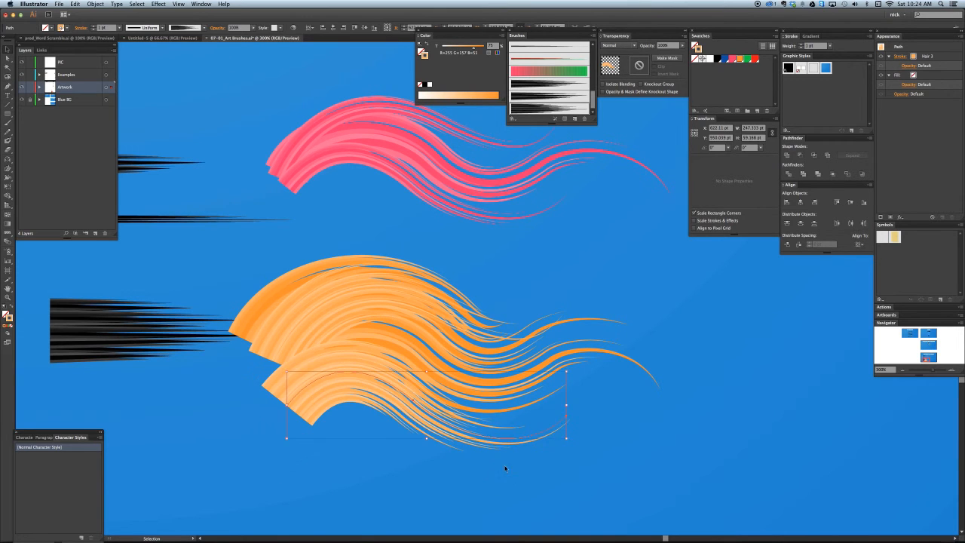
drag(406, 392, 405, 348)
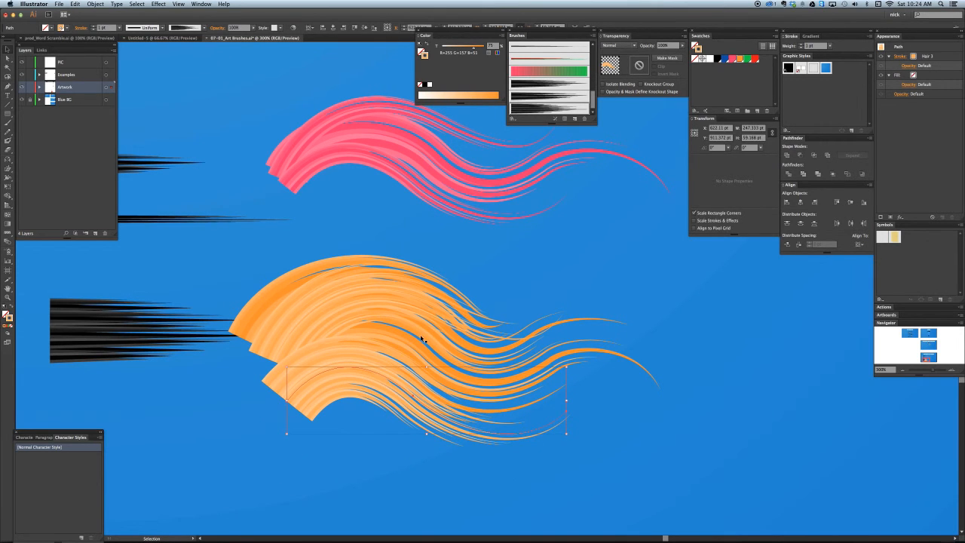
click(754, 58)
drag(354, 355, 339, 331)
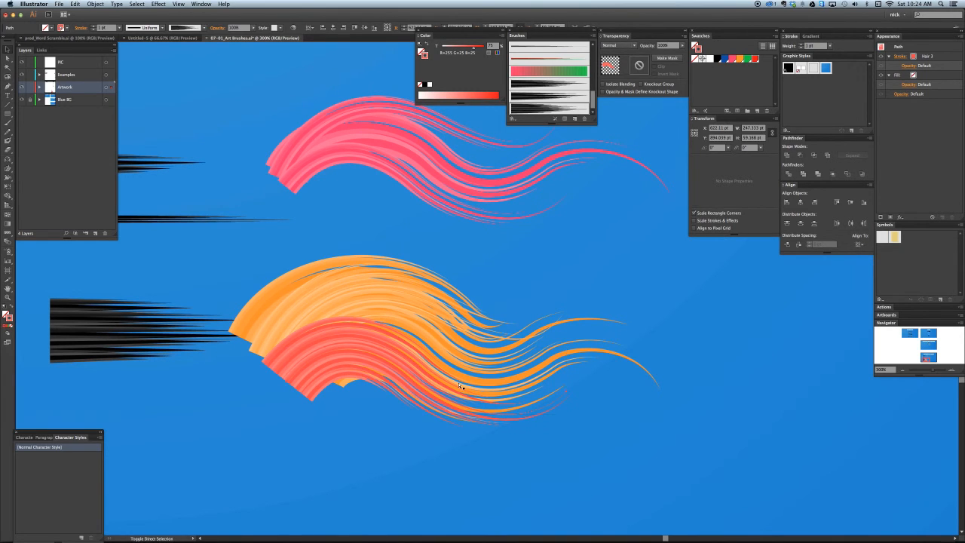
key(super+shift+a)
key(a)
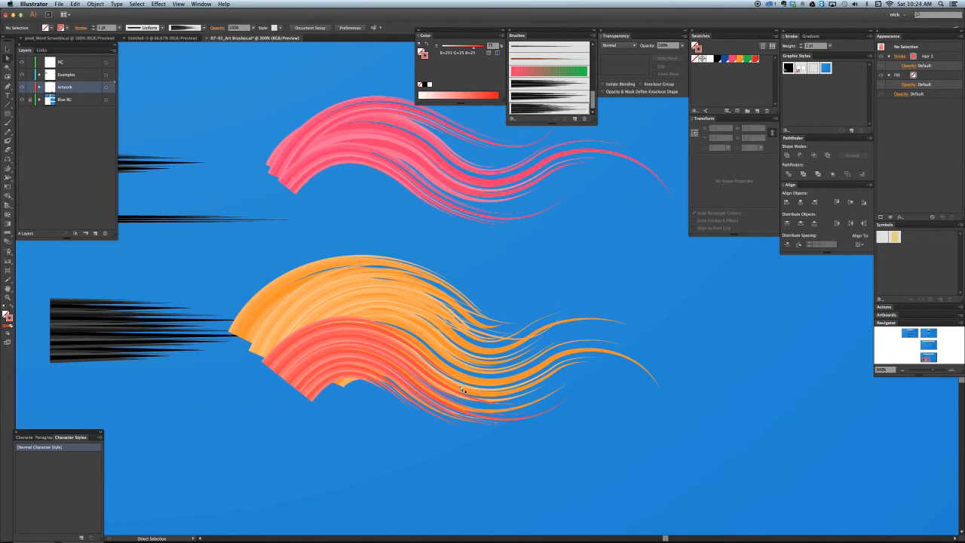
- Bring the whole Art Brush Limitations artboard into view to review the finished hair examples
key(super+1)
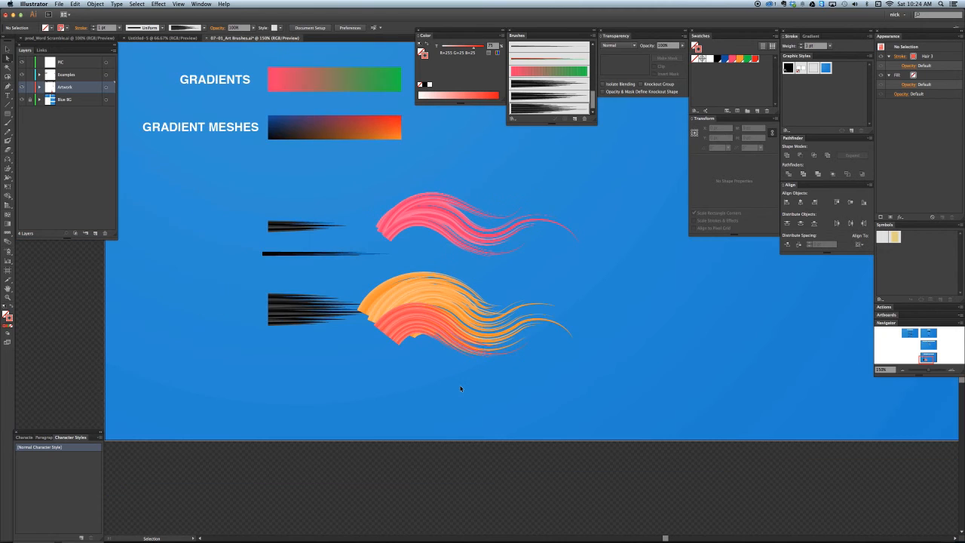
key(super+minus)
mouse_move(534, 226)
mouse_down()
mouse_move(434, 320)
mouse_move(355, 375)
mouse_move(389, 339)
mouse_up()
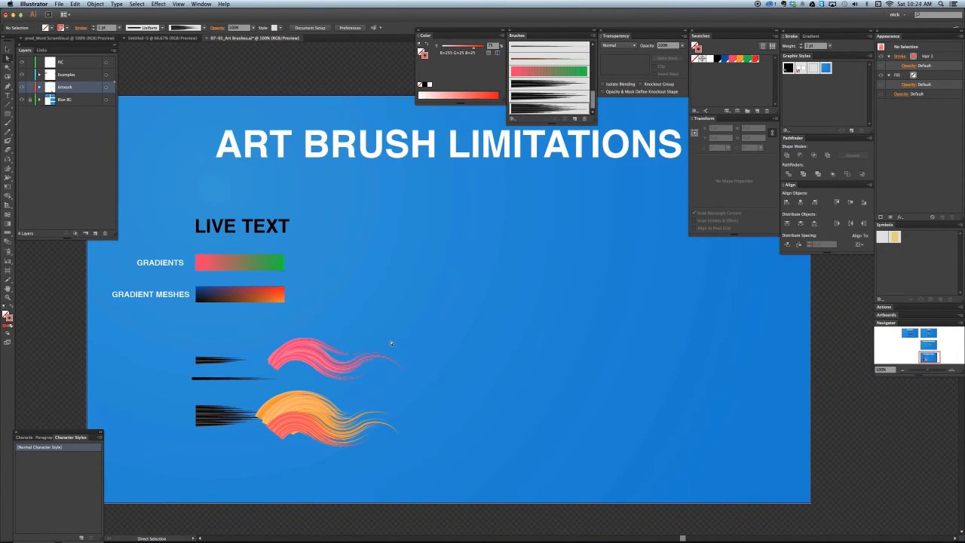